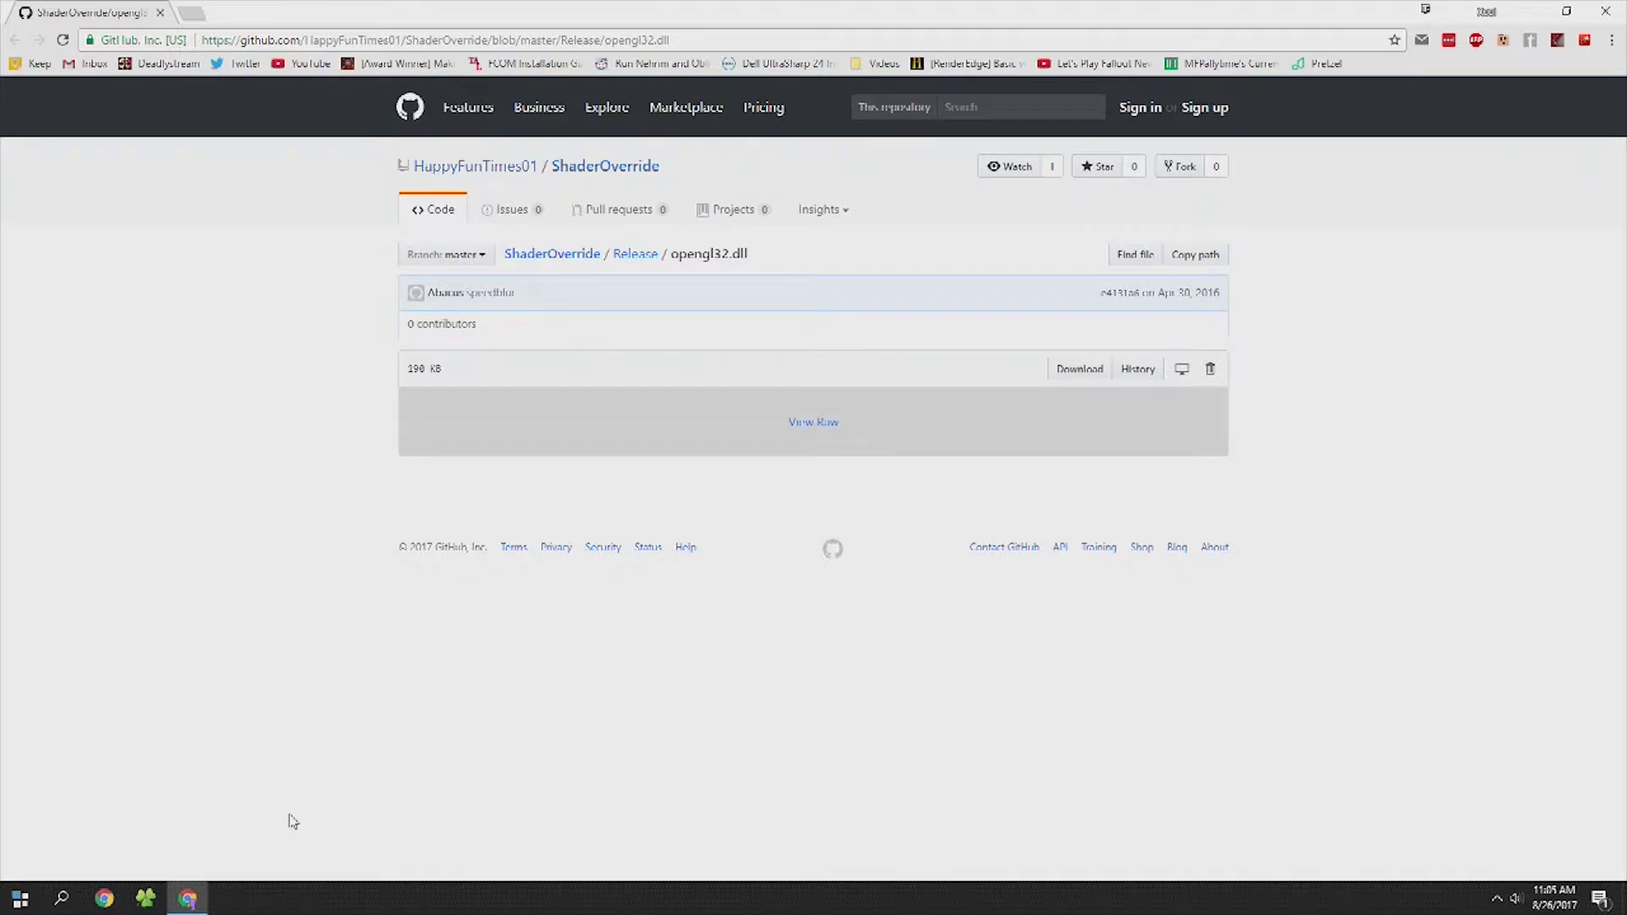
Step: Download opengl32.dll from the ShaderOverride repository's Release folder and keep the file
{"action": "left_click", "coordinate": [1078, 371]}
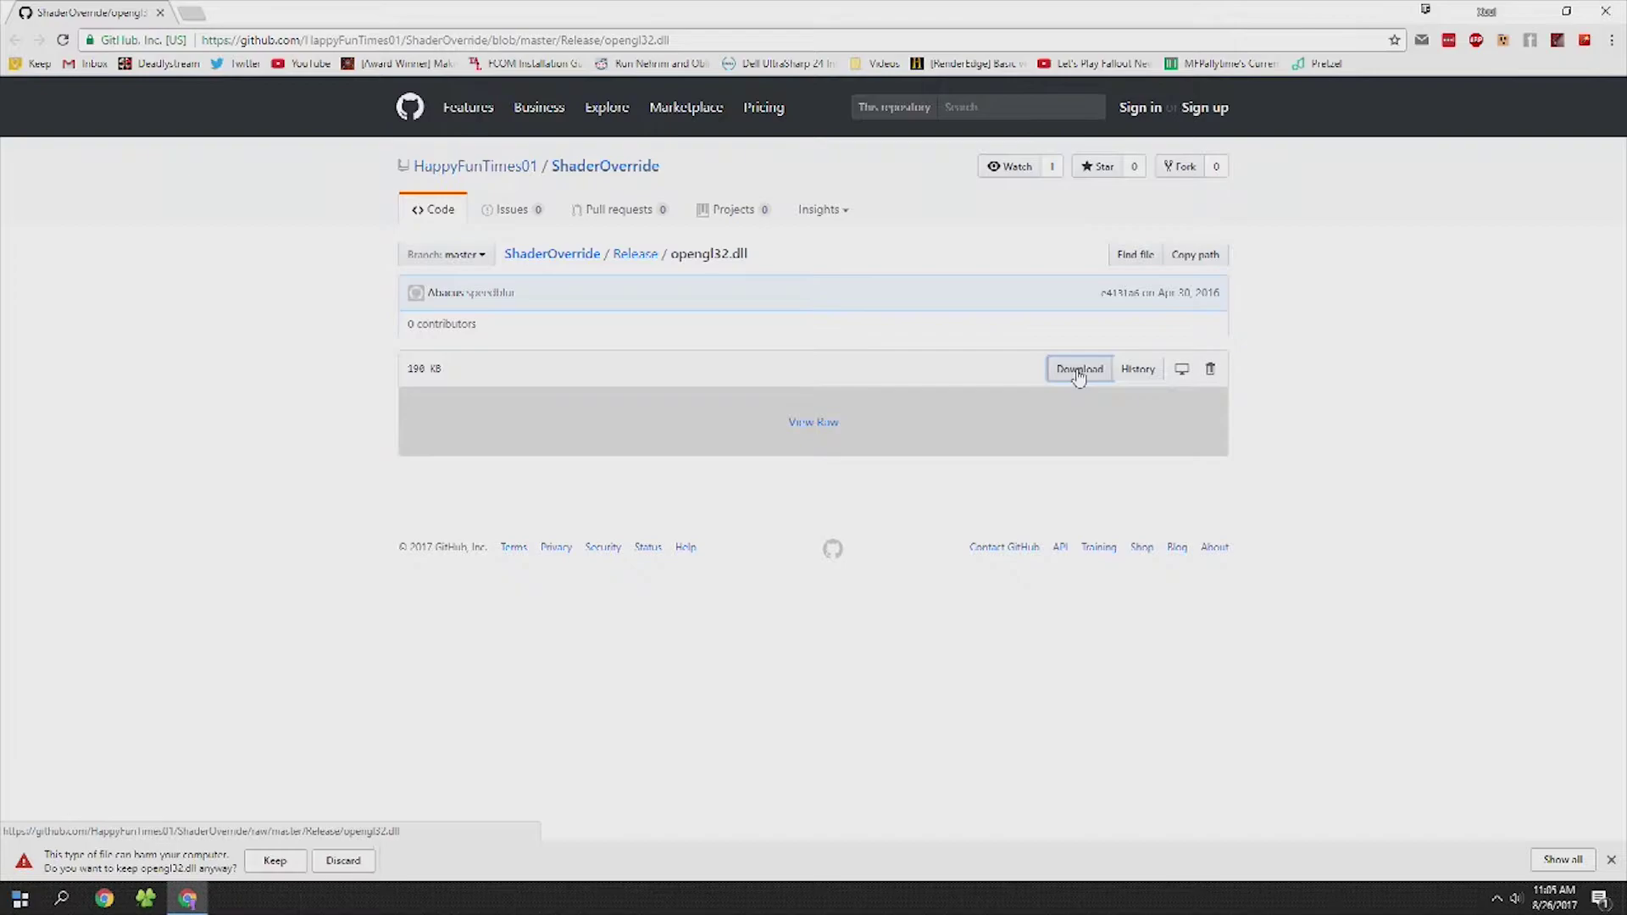
{"action": "left_click", "coordinate": [275, 861]}
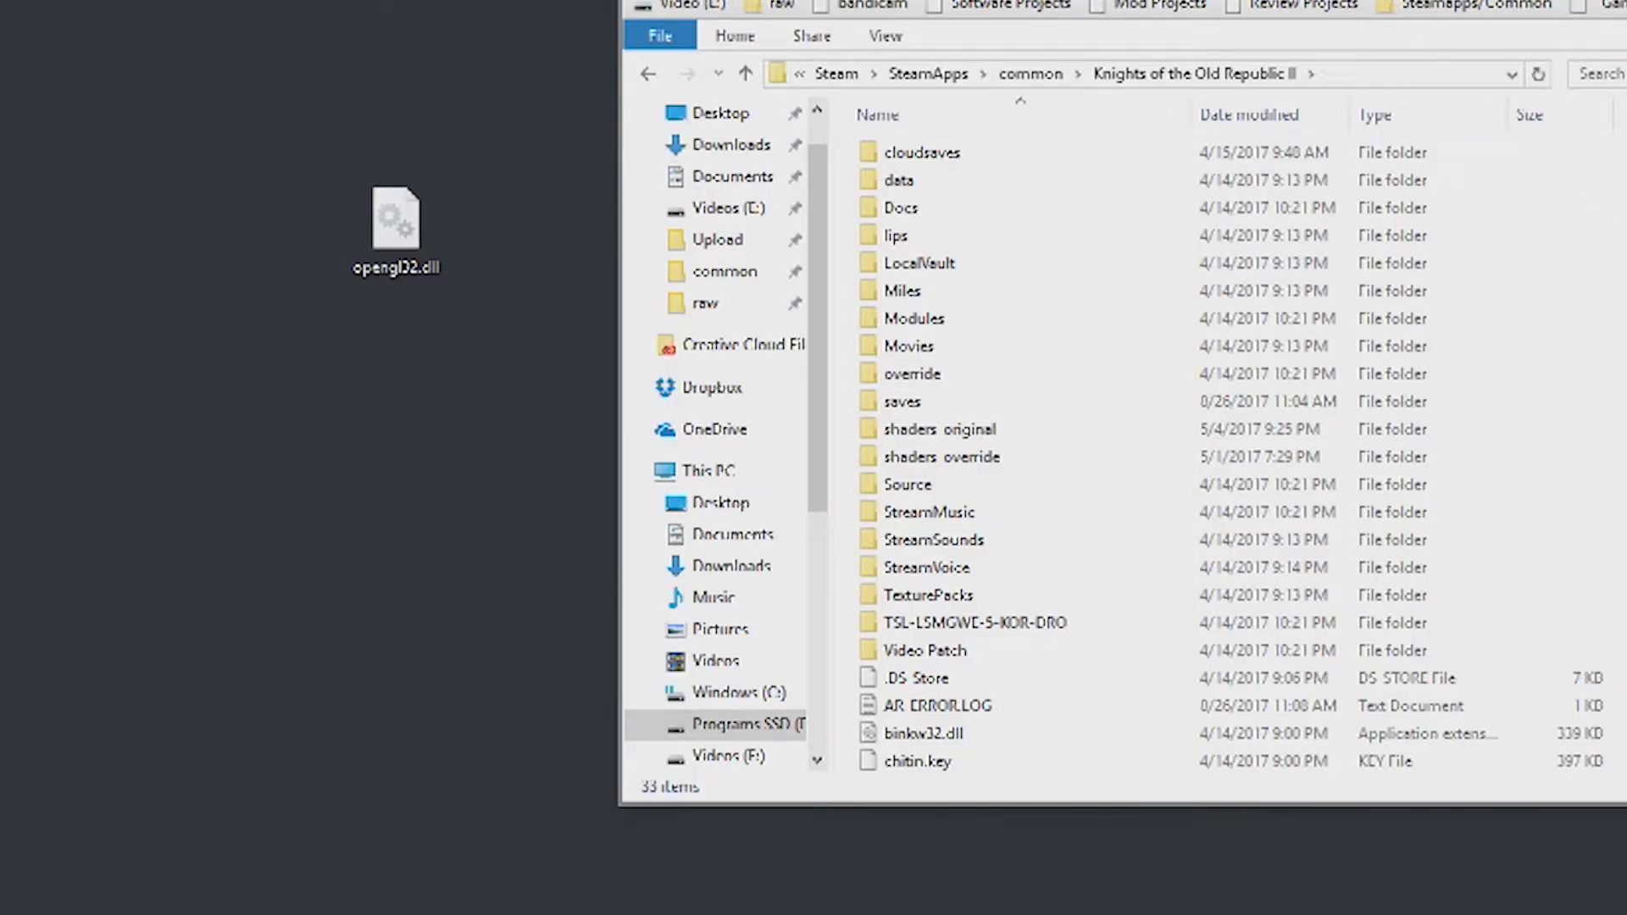
Step: Copy opengl32.dll from the desktop into the Knights of the Old Republic II folder, replacing the existing file
{"action": "left_click", "coordinate": [1421, 77]}
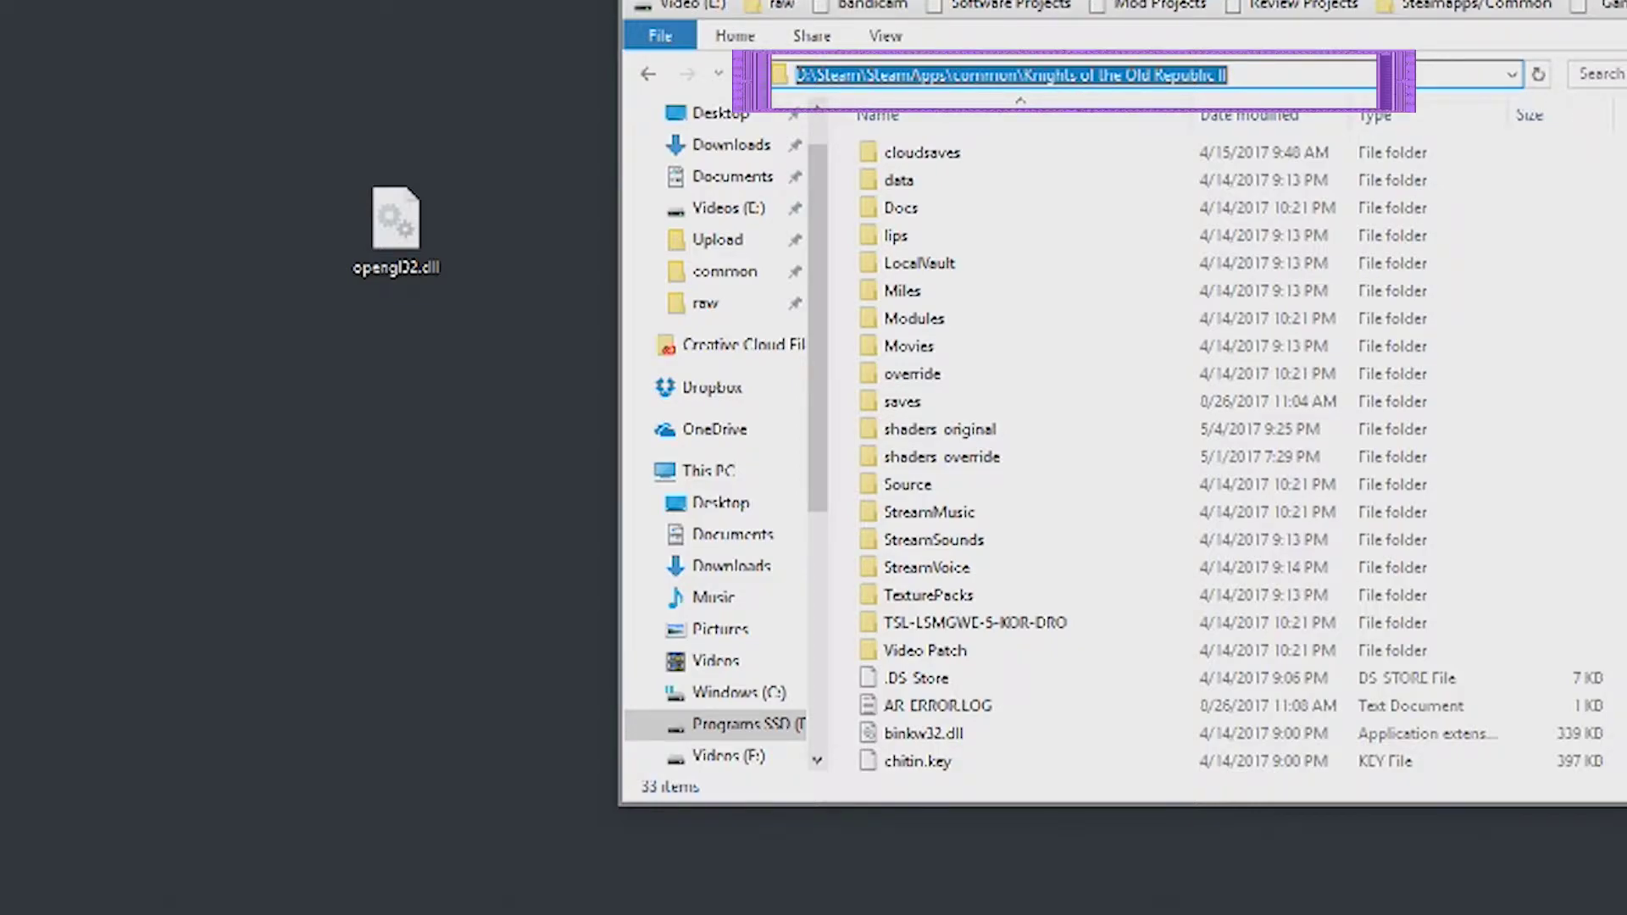
{"action": "scroll", "coordinate": [1229, 450], "scroll_direction": "down", "scroll_amount": 3}
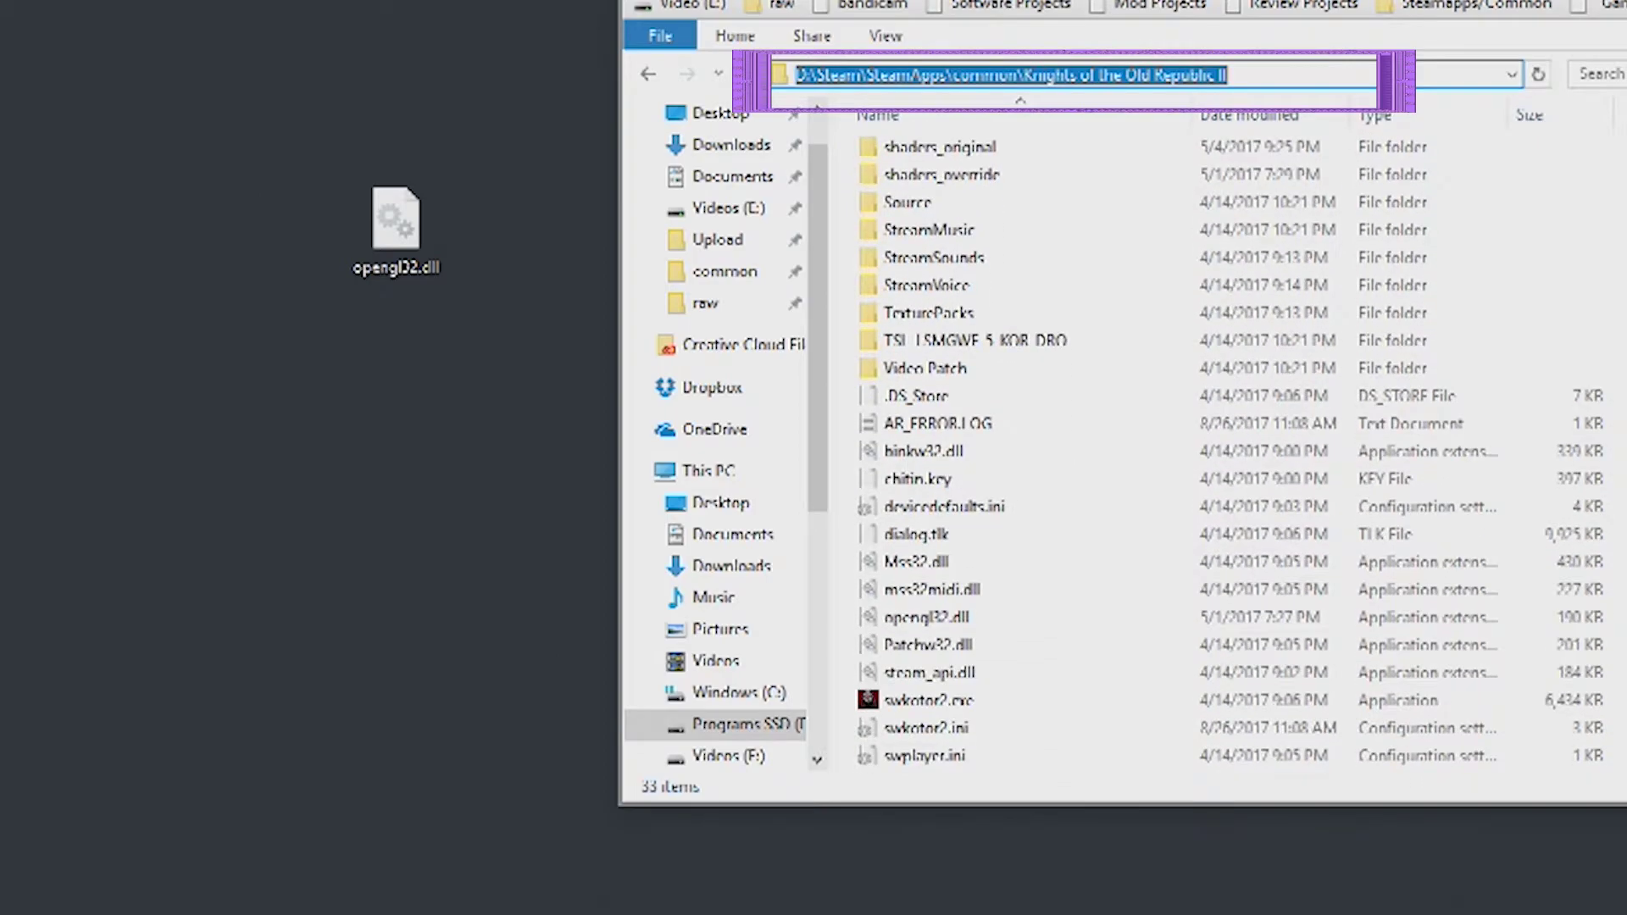
{"action": "left_click", "coordinate": [1072, 703]}
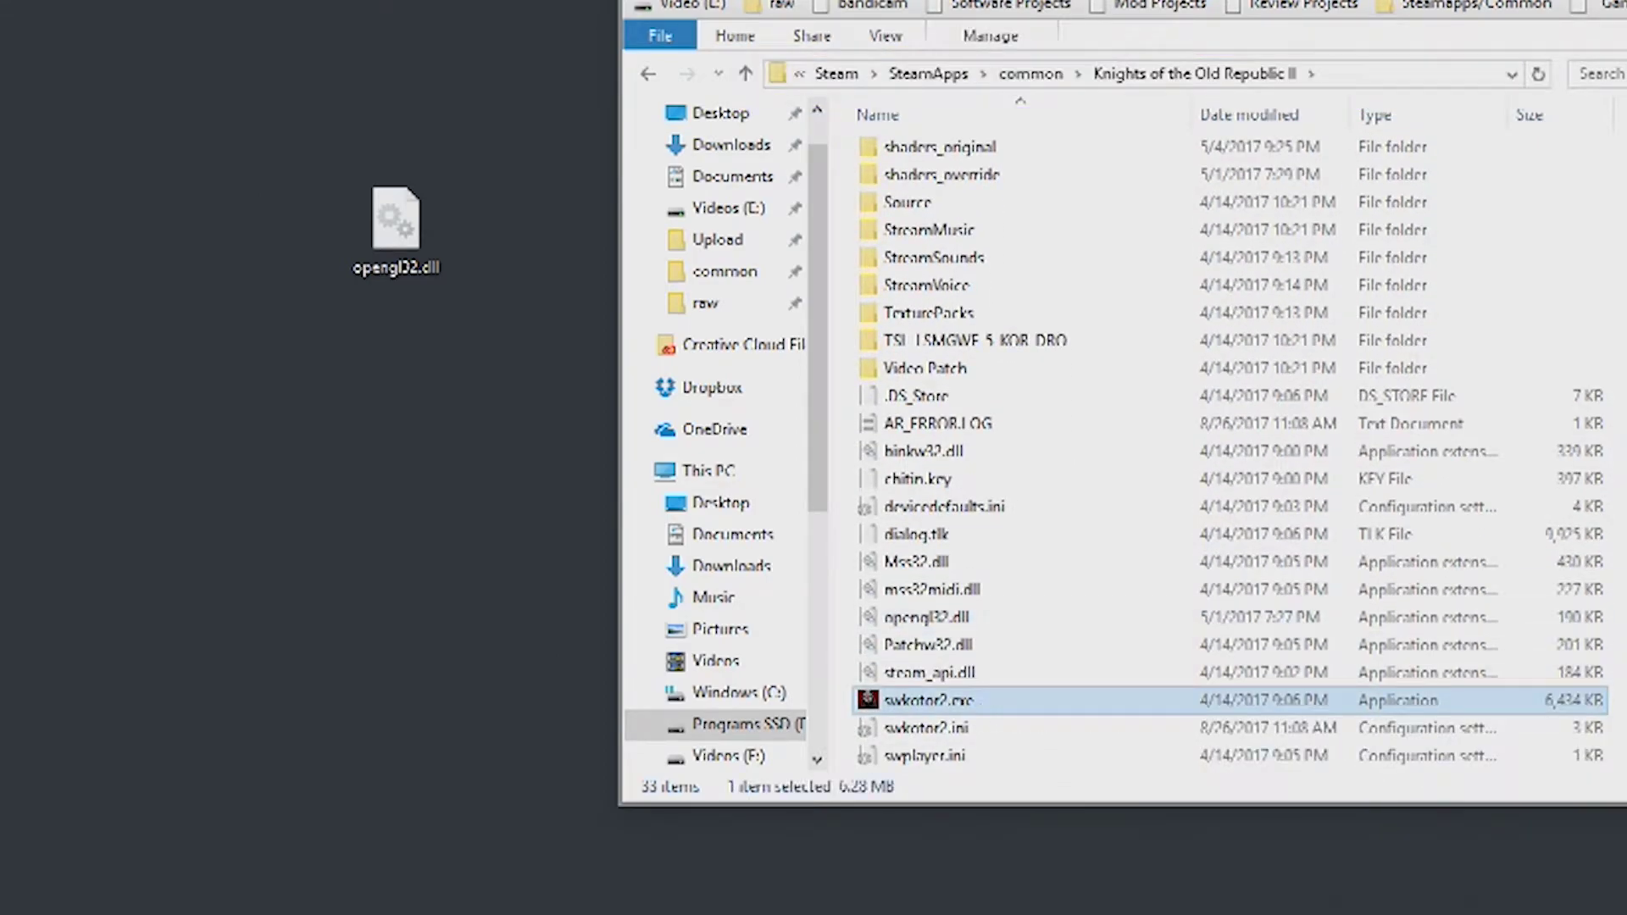
{"action": "left_click_drag", "start_coordinate": [393, 247], "coordinate": [1610, 370]}
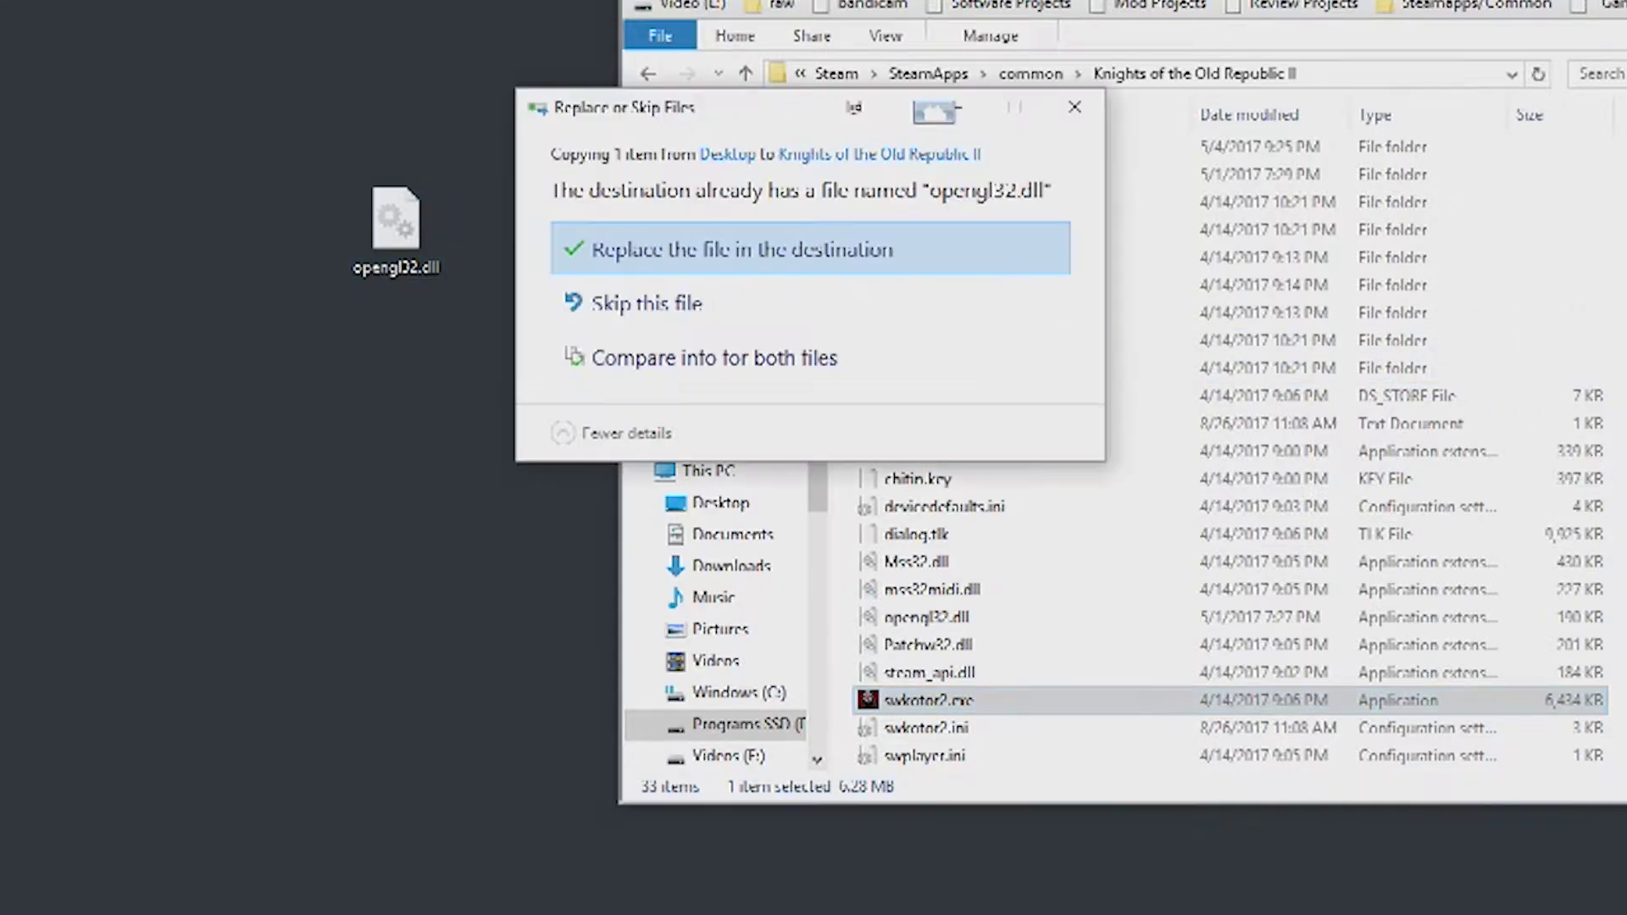
{"action": "left_click", "coordinate": [903, 256]}
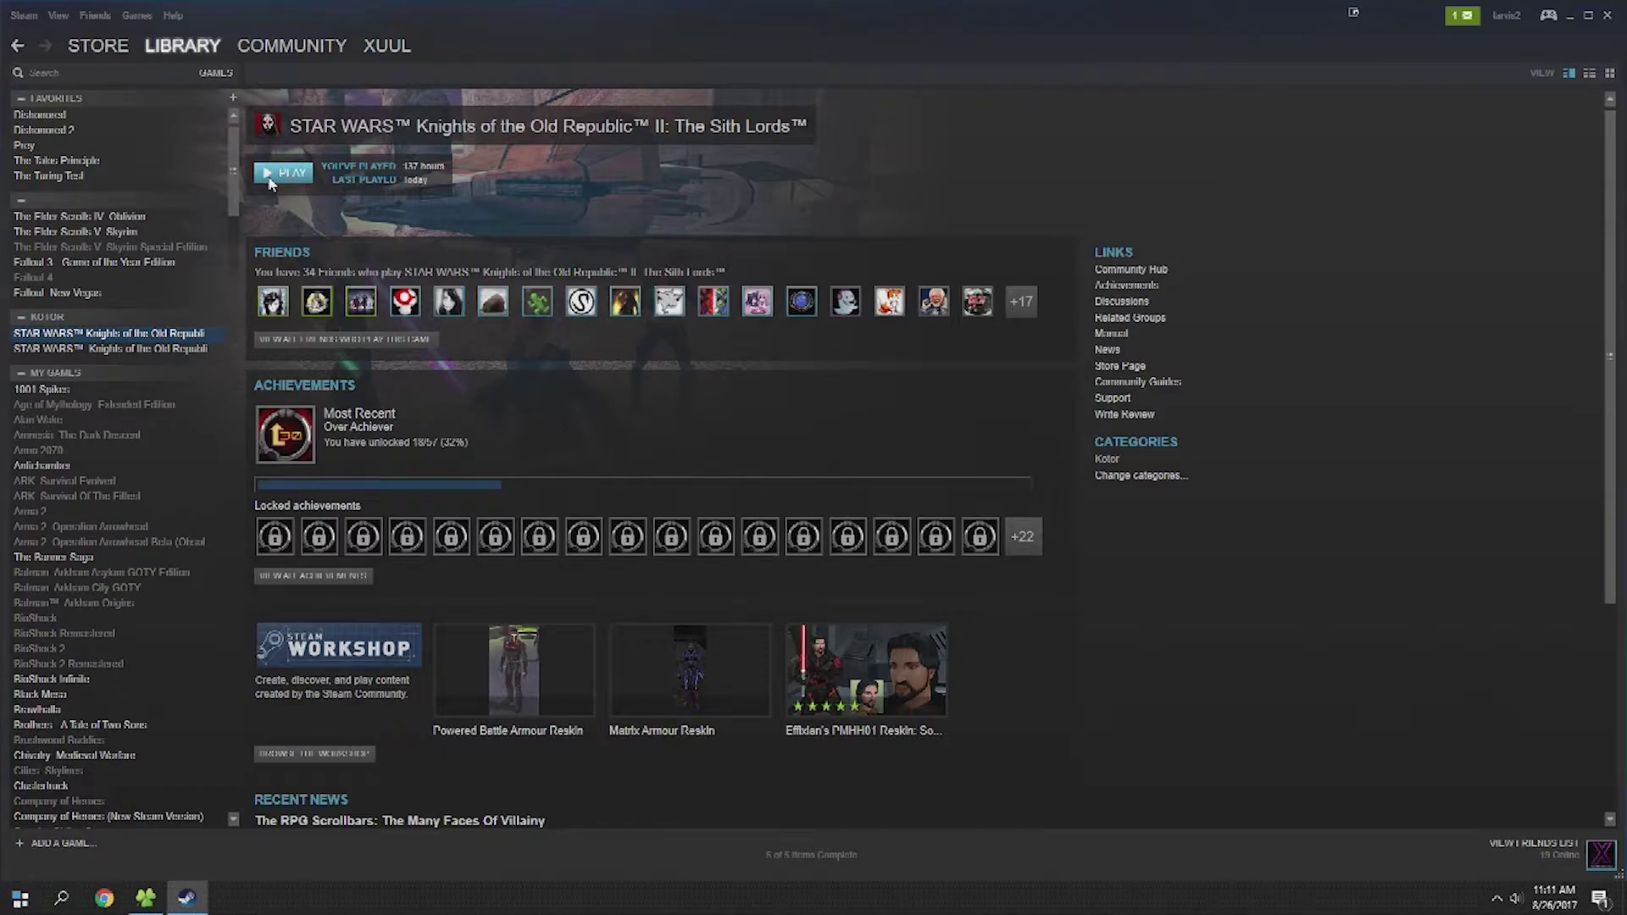
Step: Launch Knights of the Old Republic II: The Sith Lords from the Steam library and quit at its main menu
{"action": "left_click", "coordinate": [279, 173]}
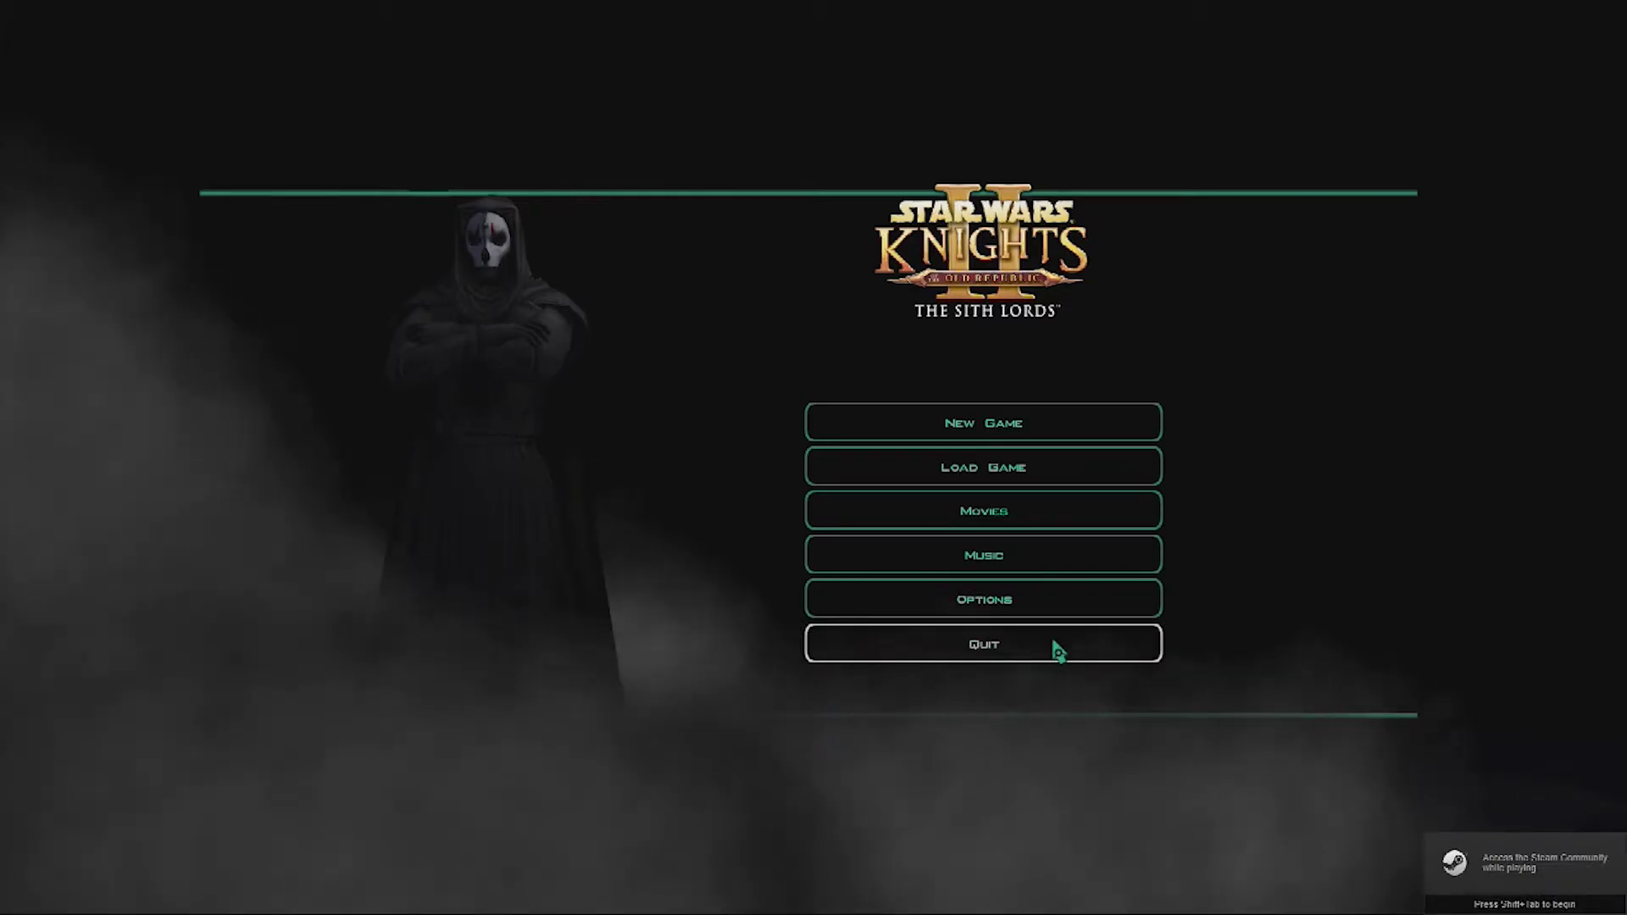
{"action": "left_click", "coordinate": [1056, 649]}
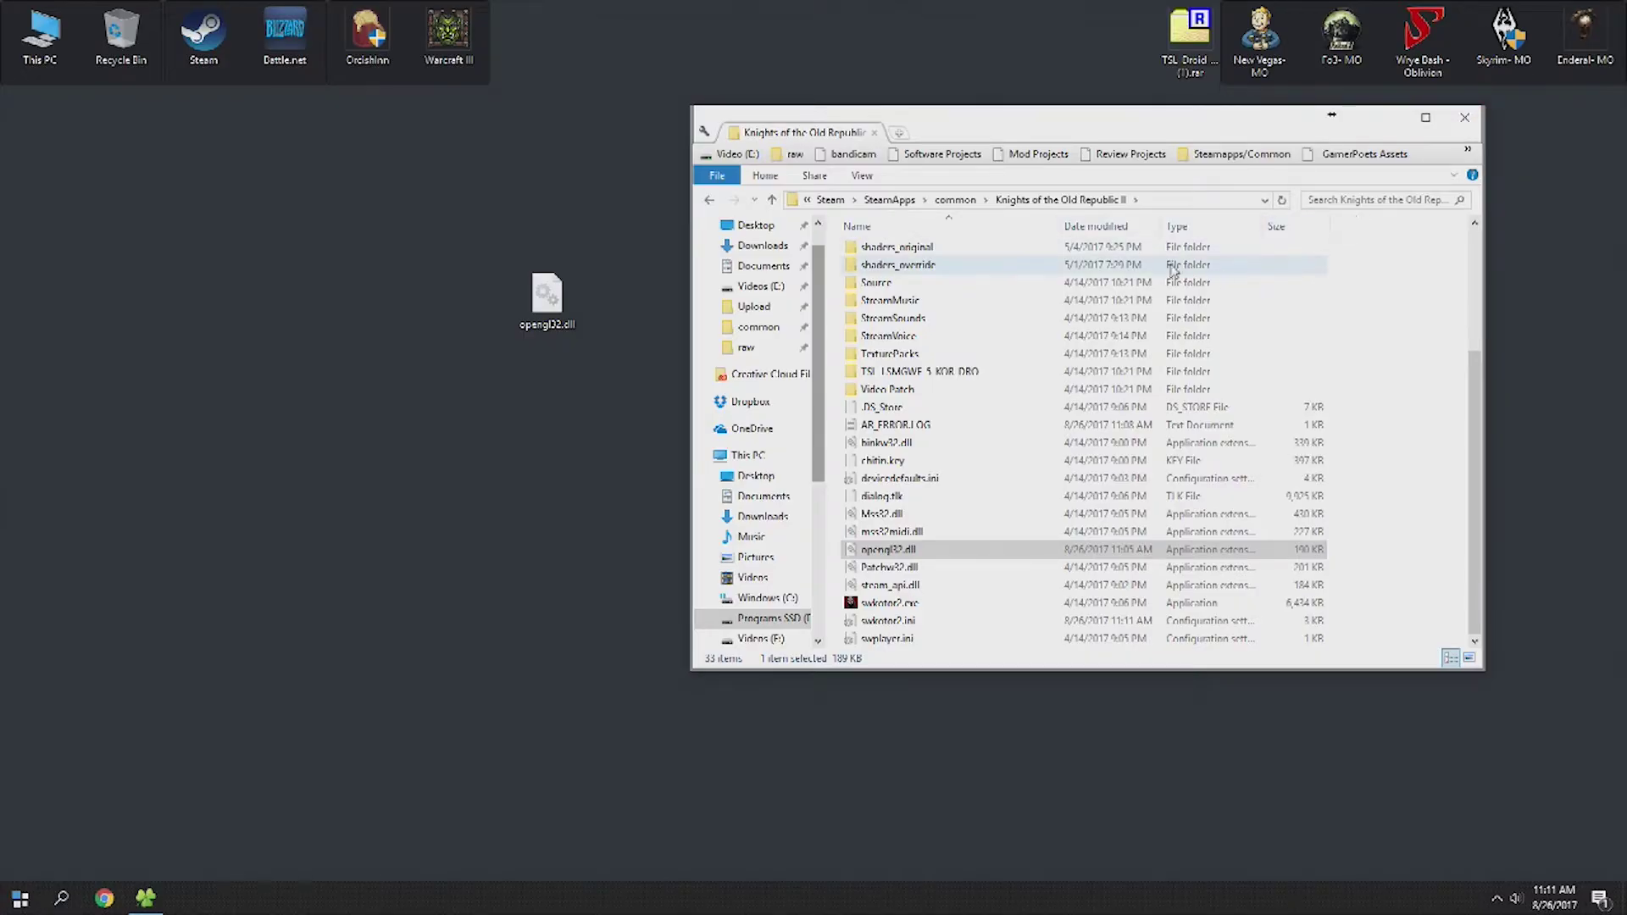
Step: Refresh the game folder in the file manager and select the shaders_original and shaders_override folders
{"action": "left_click", "coordinate": [1283, 200]}
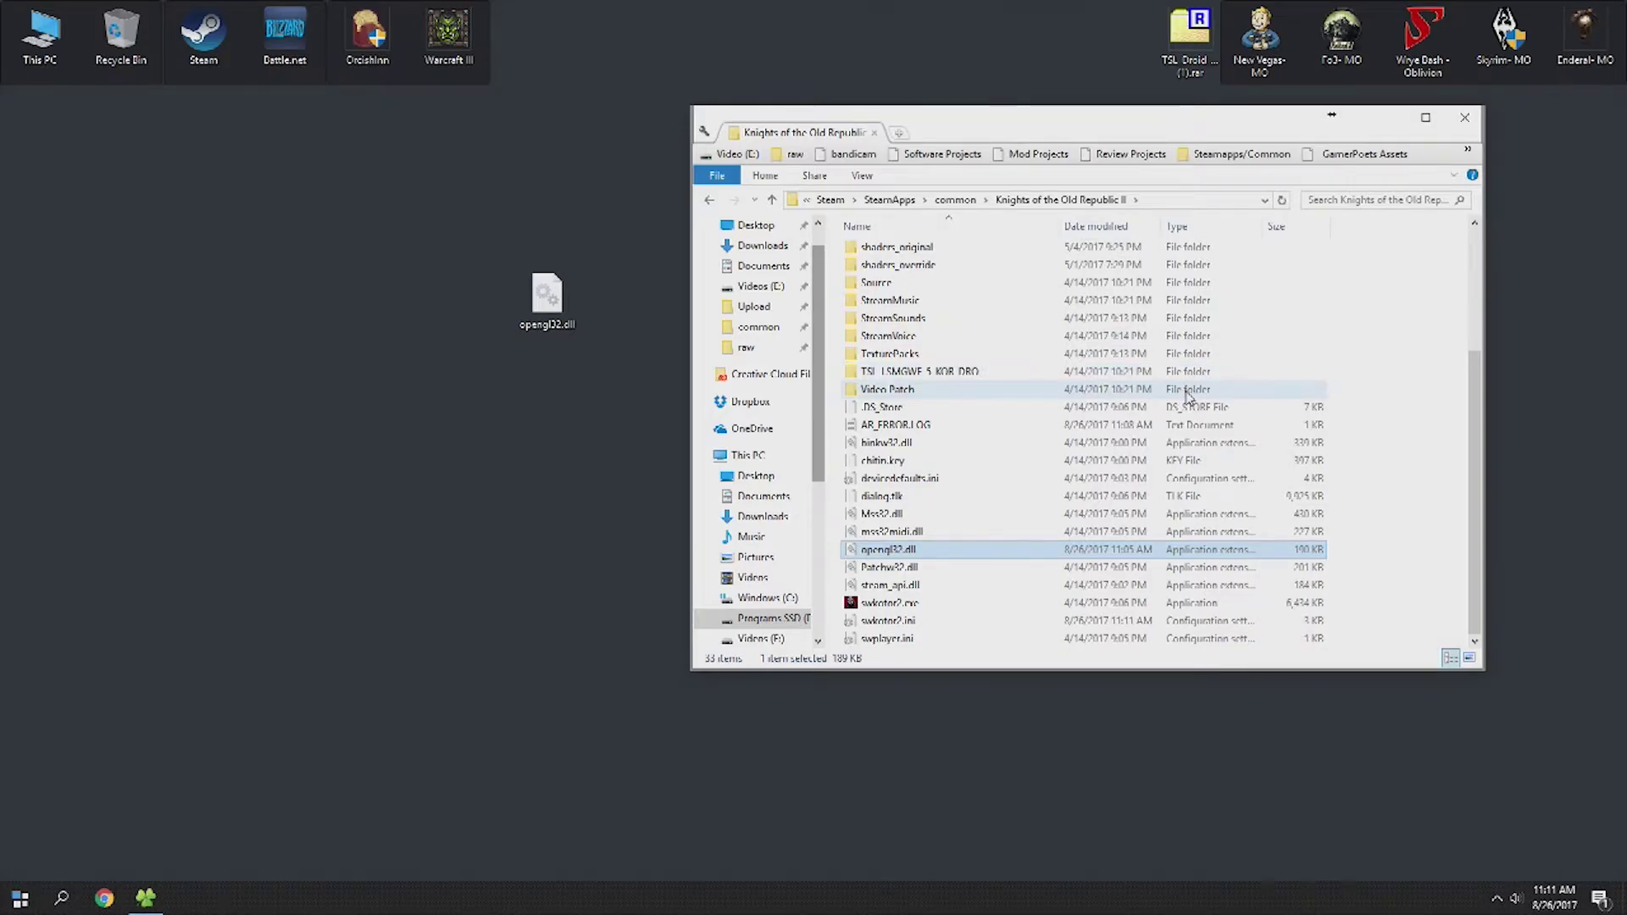
{"action": "scroll", "coordinate": [1186, 399], "scroll_direction": "up", "scroll_amount": 2}
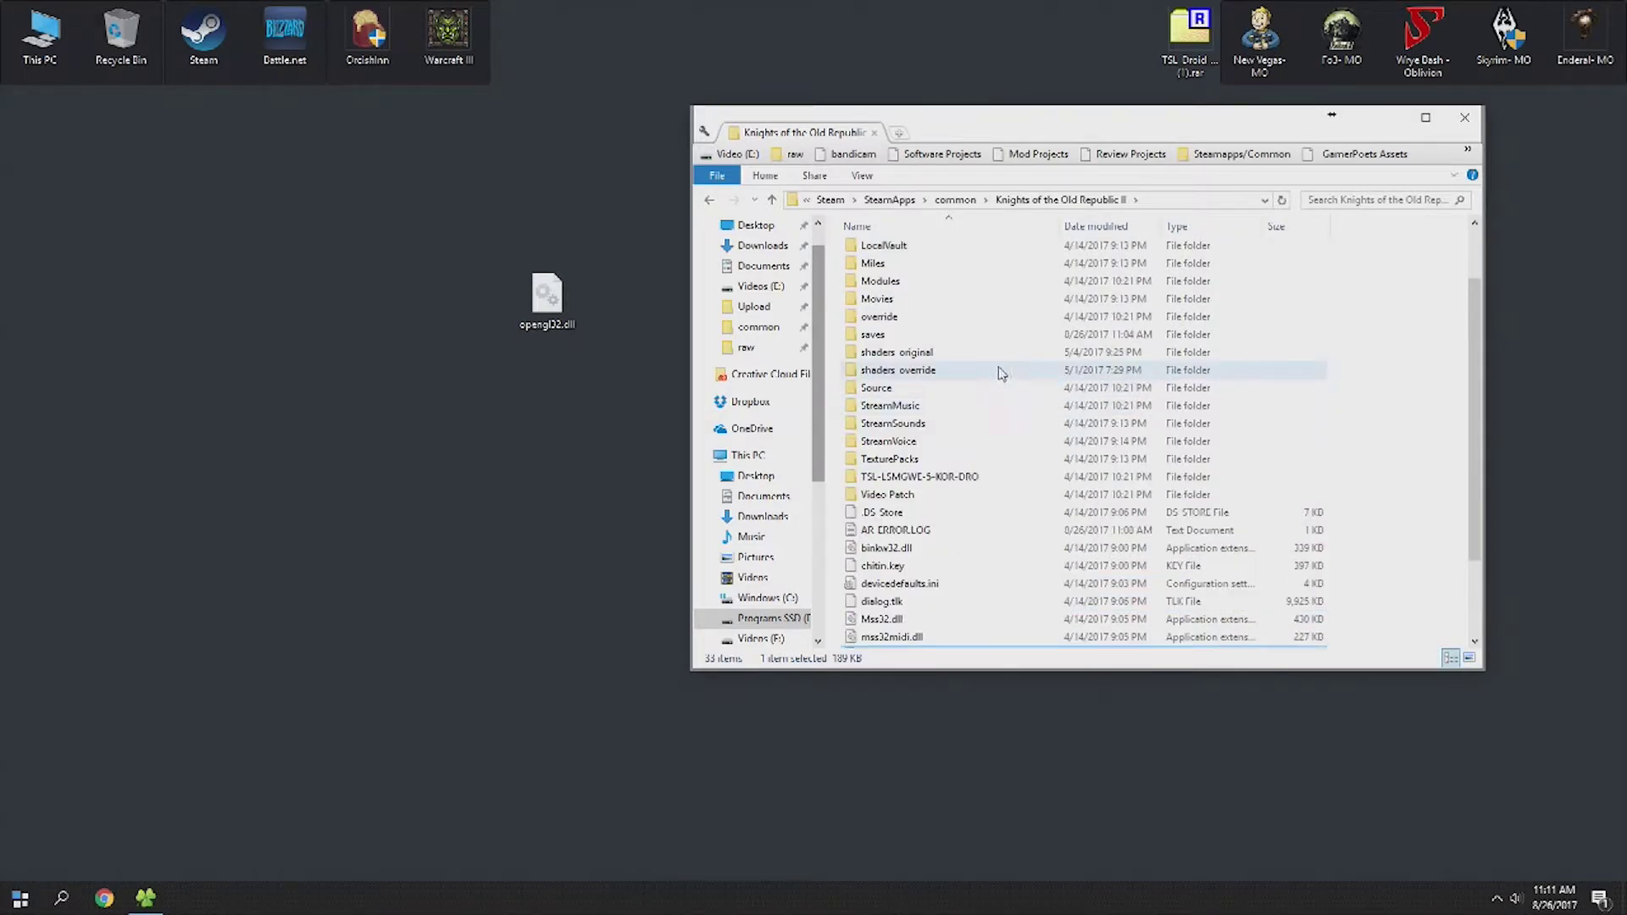
{"action": "left_click", "coordinate": [951, 356]}
{"action": "left_click", "coordinate": [949, 370], "text": "ctrl"}
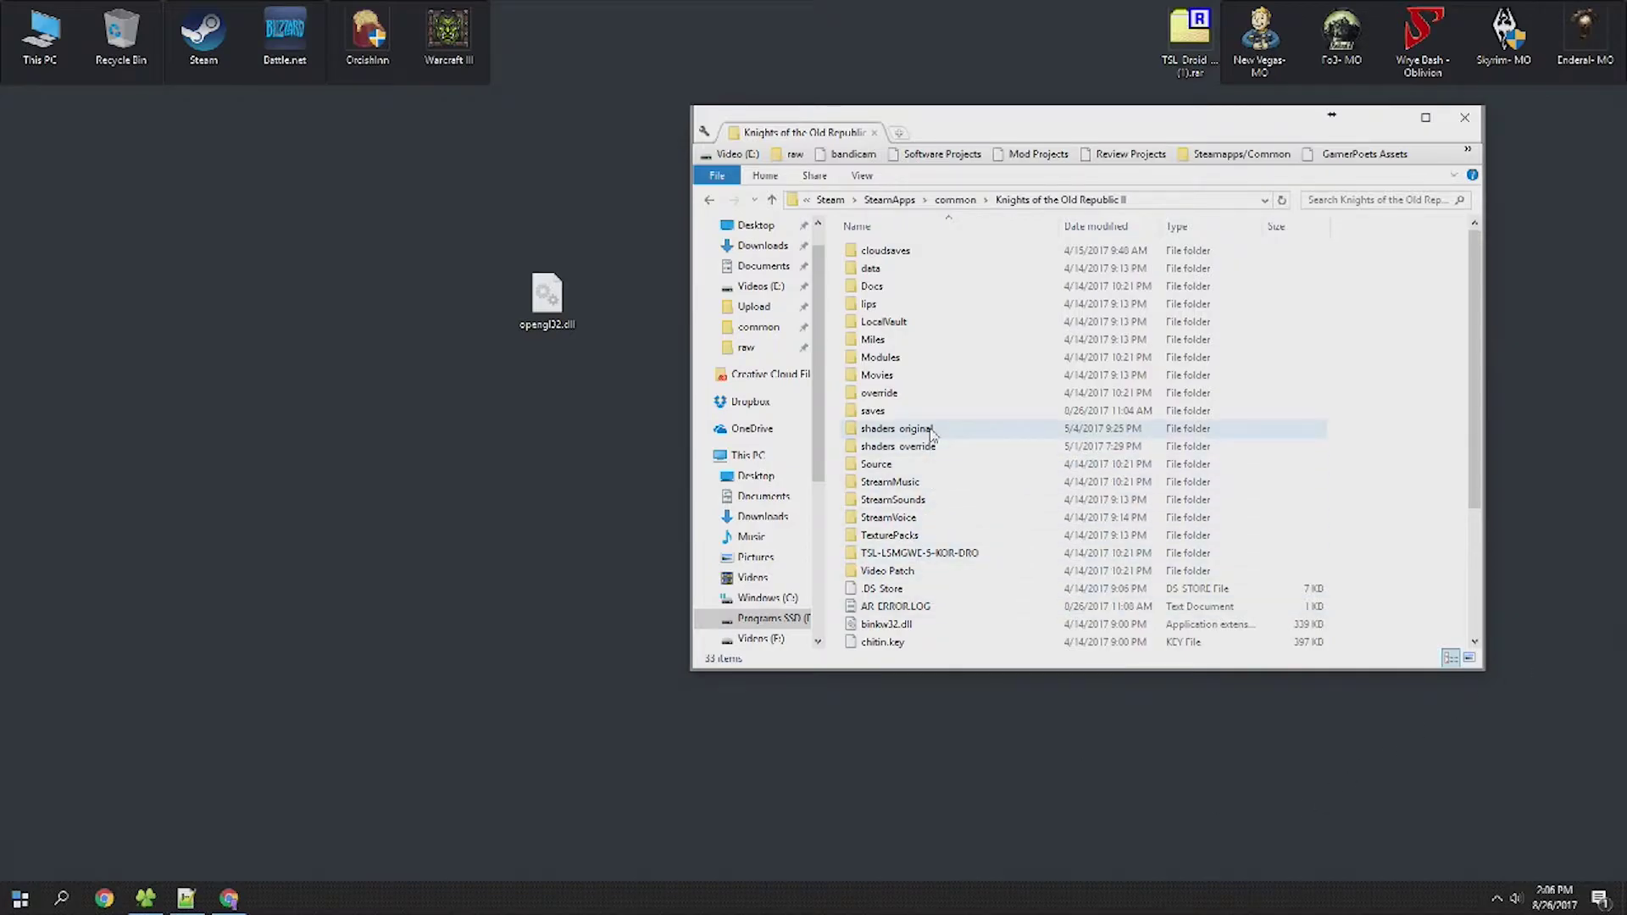
Step: View the first shader text file of the shaders_original folder in Notepad and close it again
{"action": "double_click", "coordinate": [933, 430]}
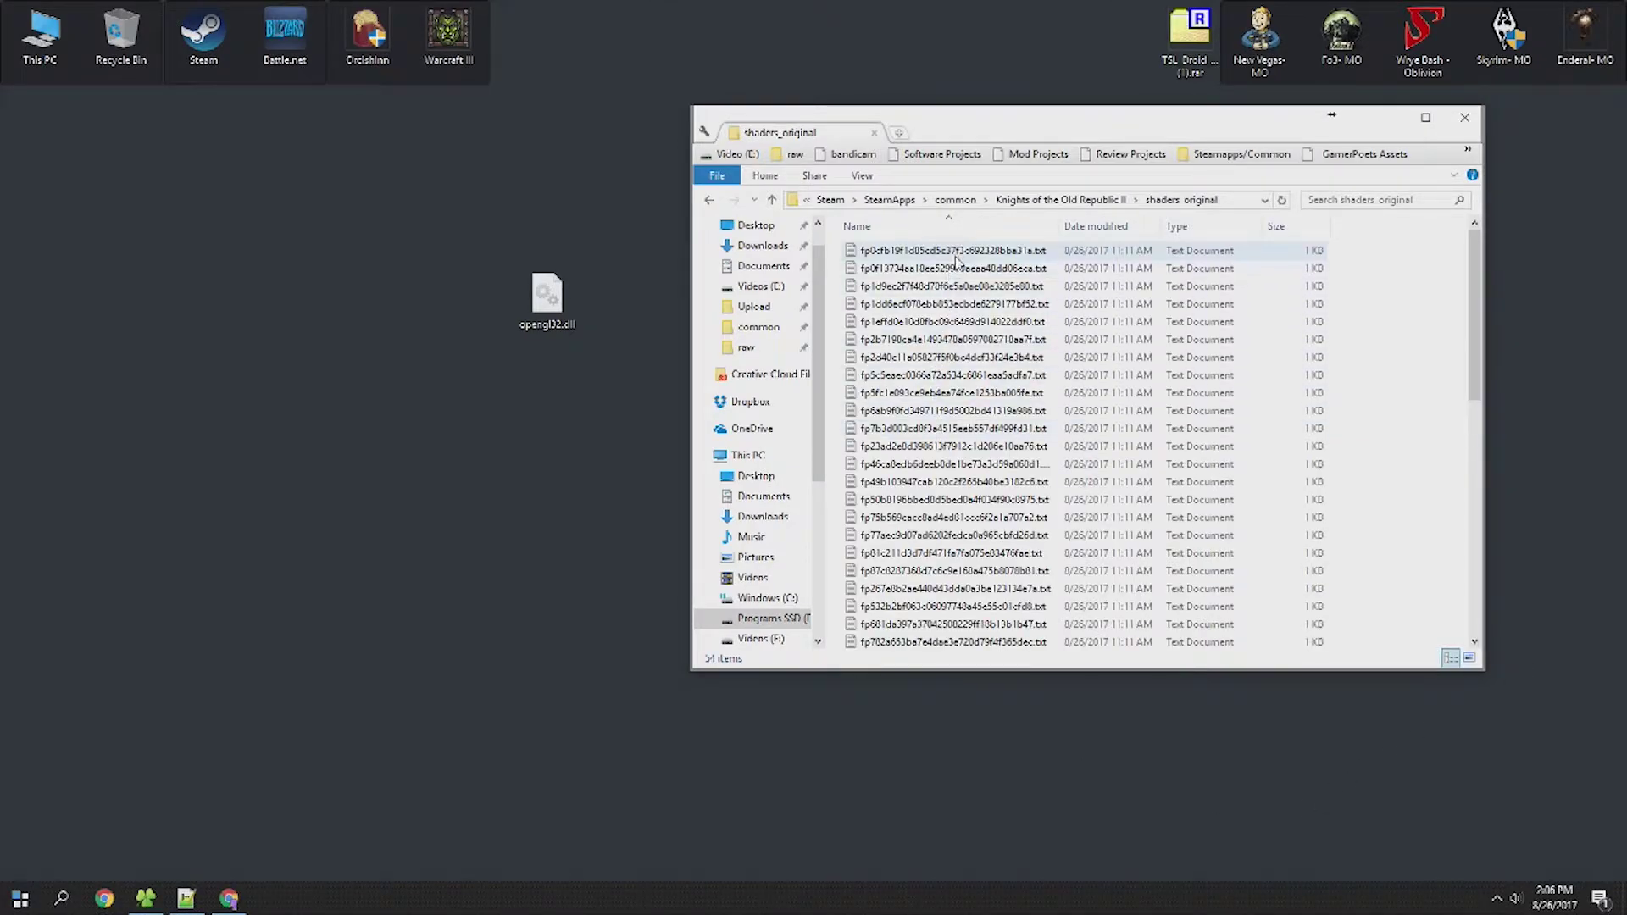
{"action": "double_click", "coordinate": [960, 251]}
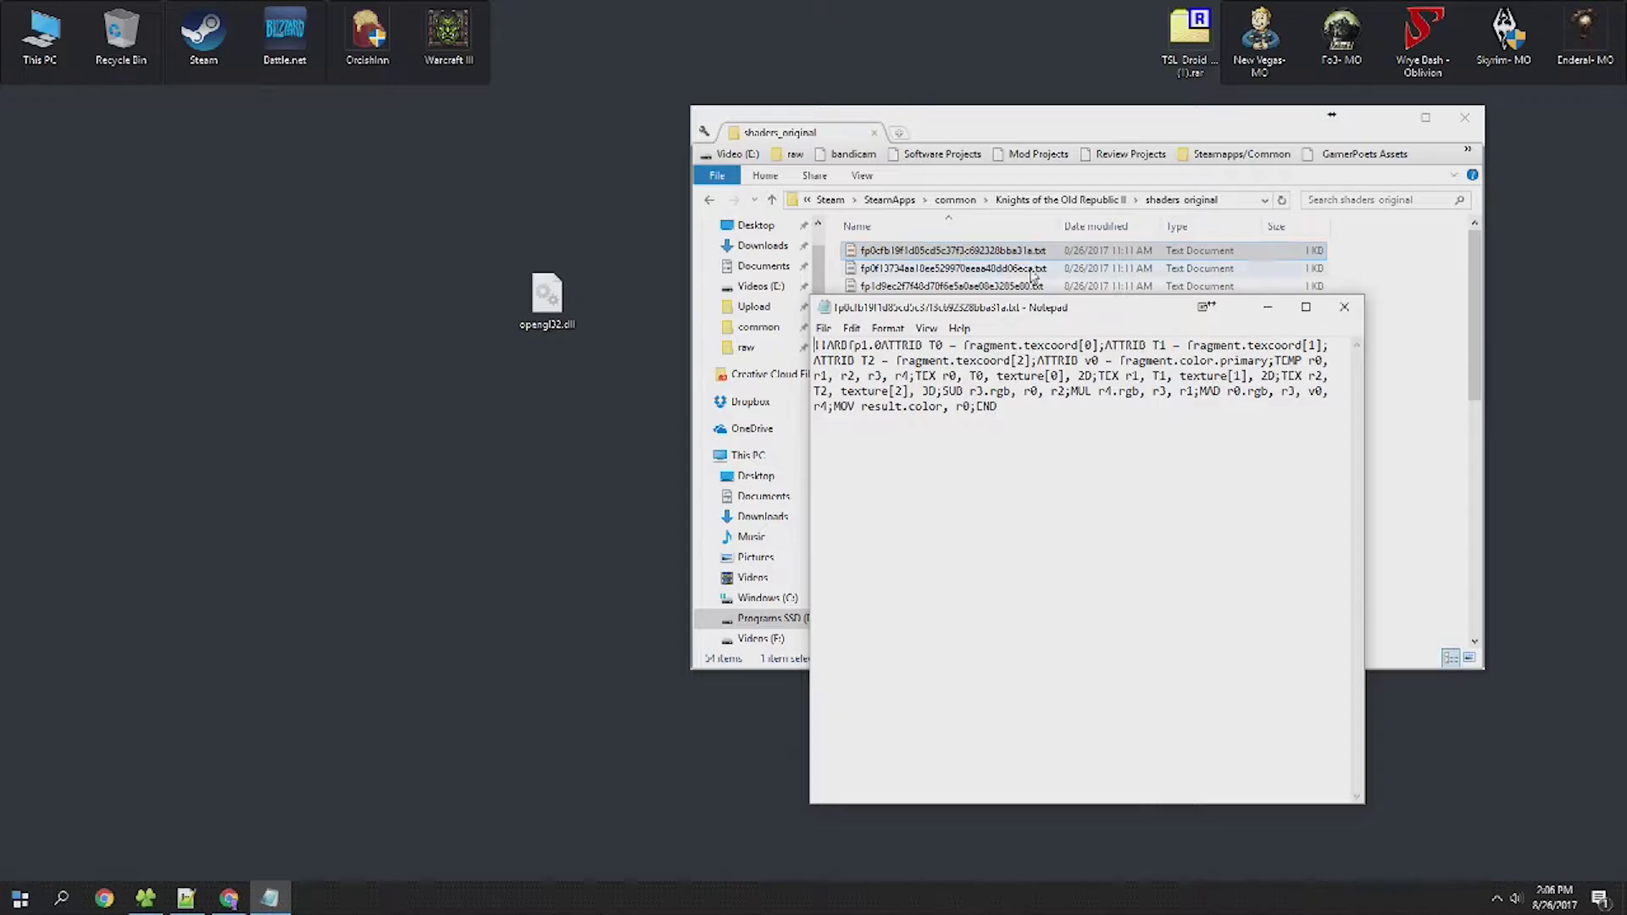
{"action": "left_click", "coordinate": [1344, 307]}
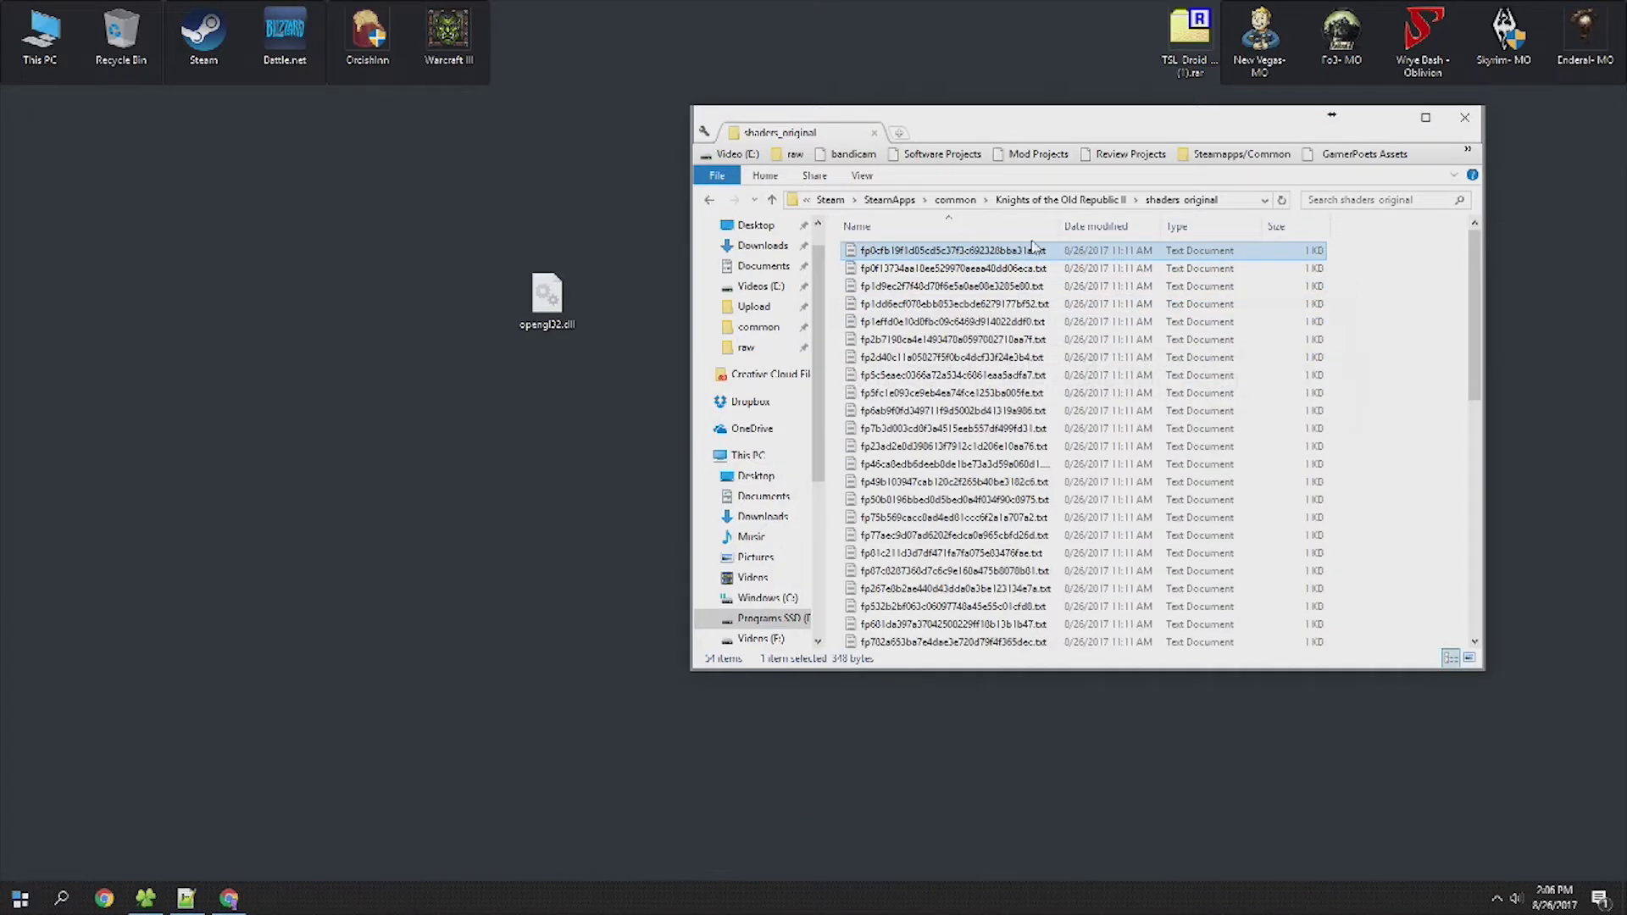
Step: Open the first shader file in Notepad++ and select its "MOV result.color, r0;" line
{"action": "right_click", "coordinate": [1002, 250]}
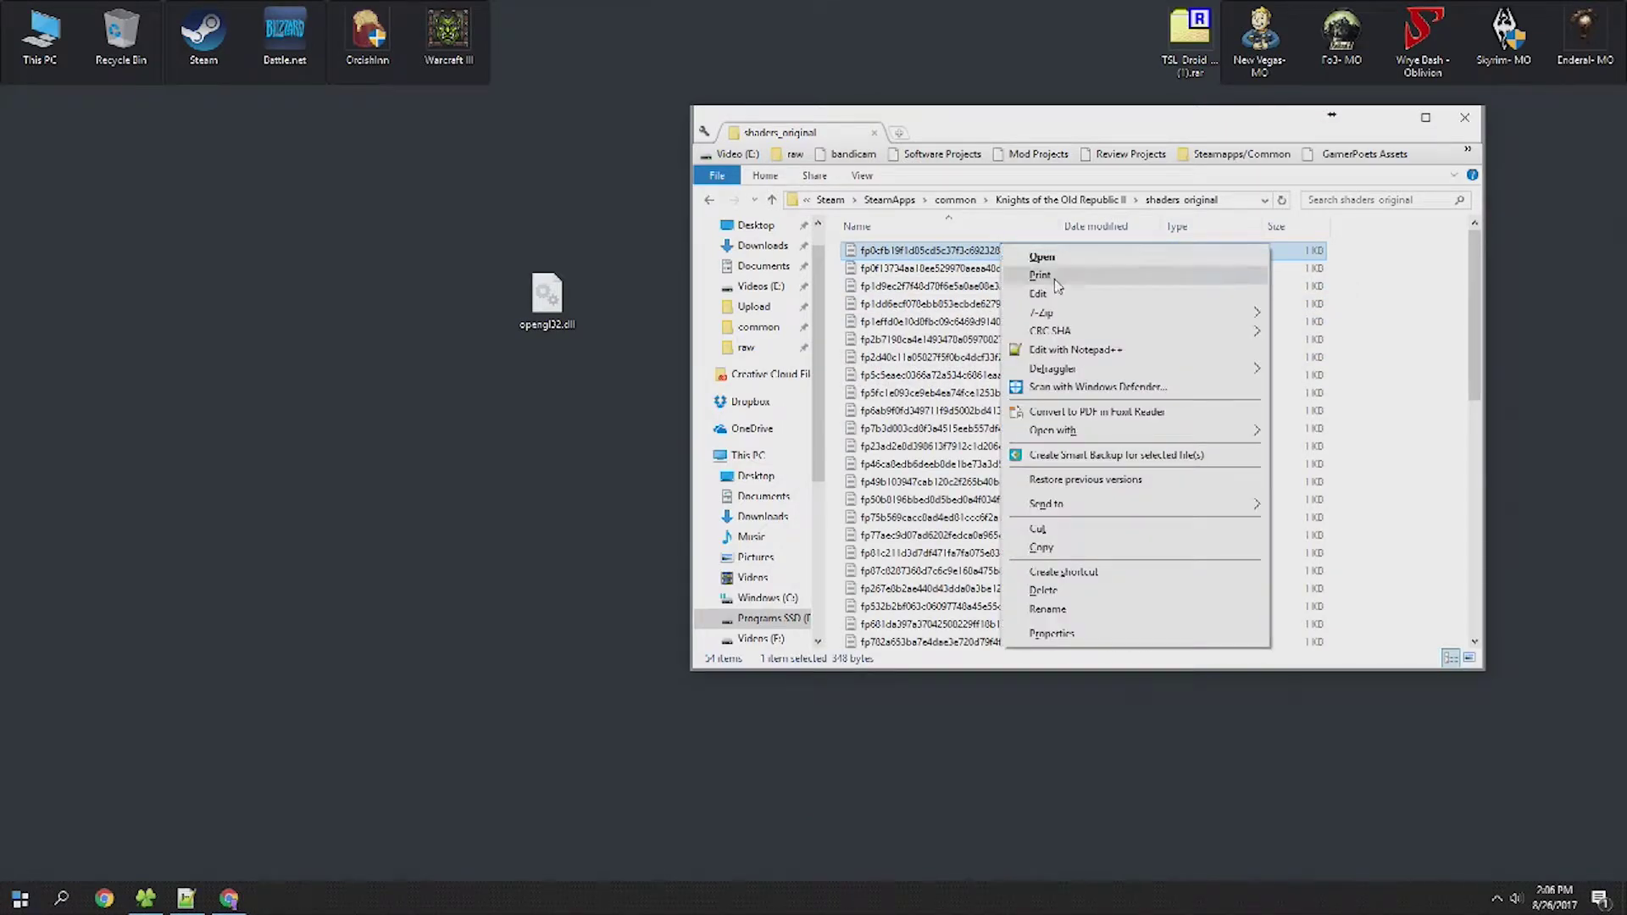
{"action": "left_click", "coordinate": [1087, 358]}
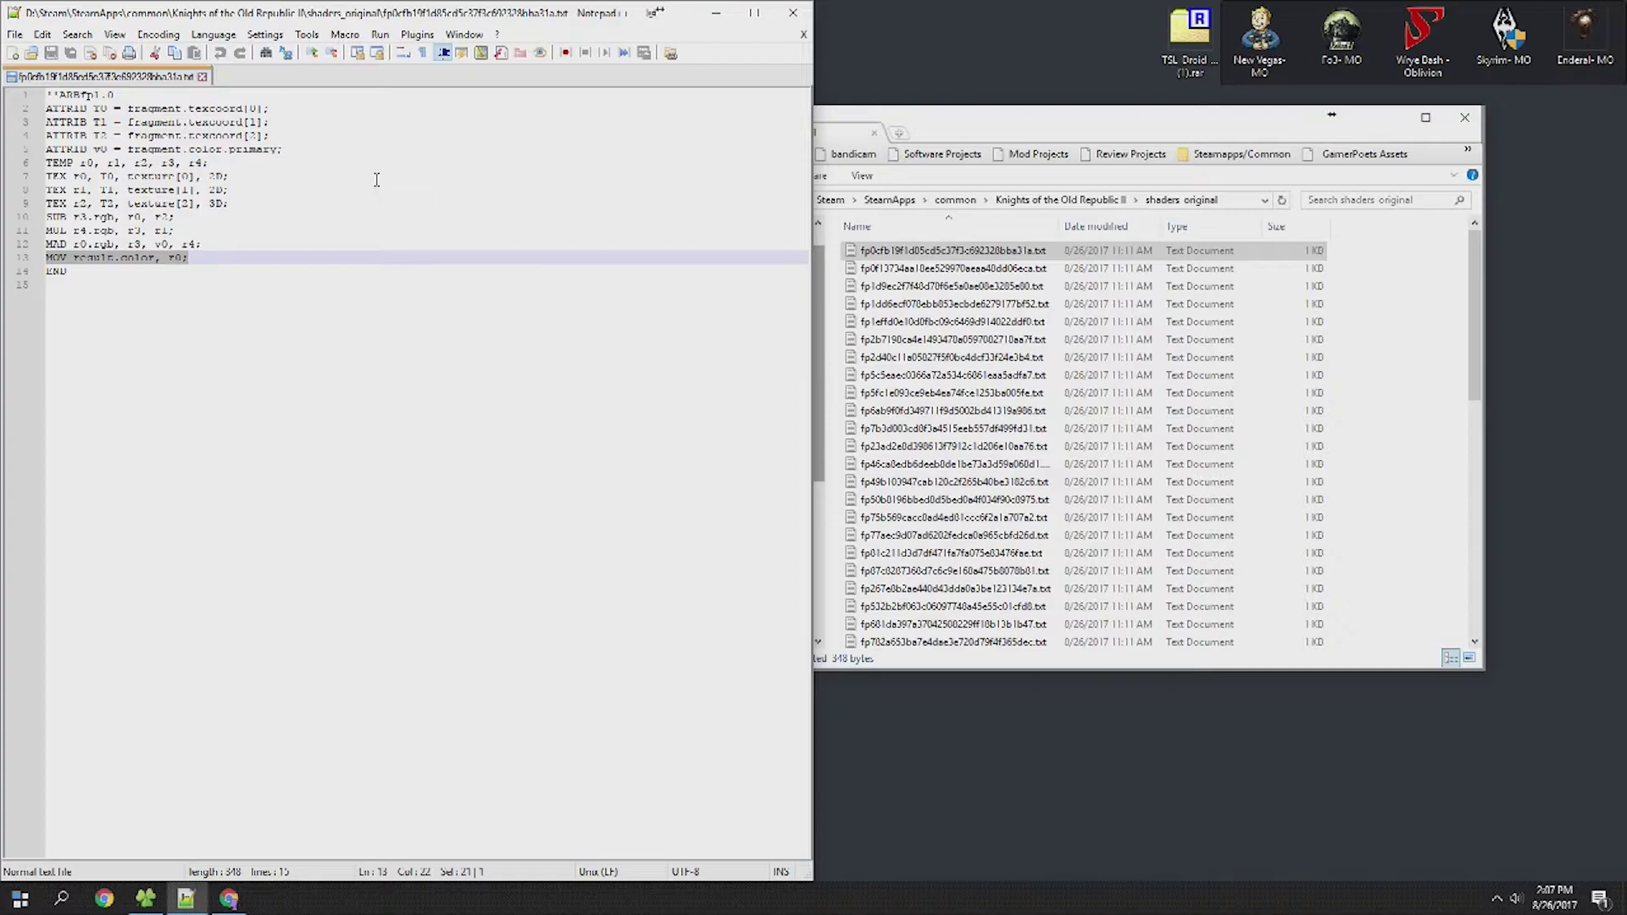
{"action": "left_click", "coordinate": [396, 226]}
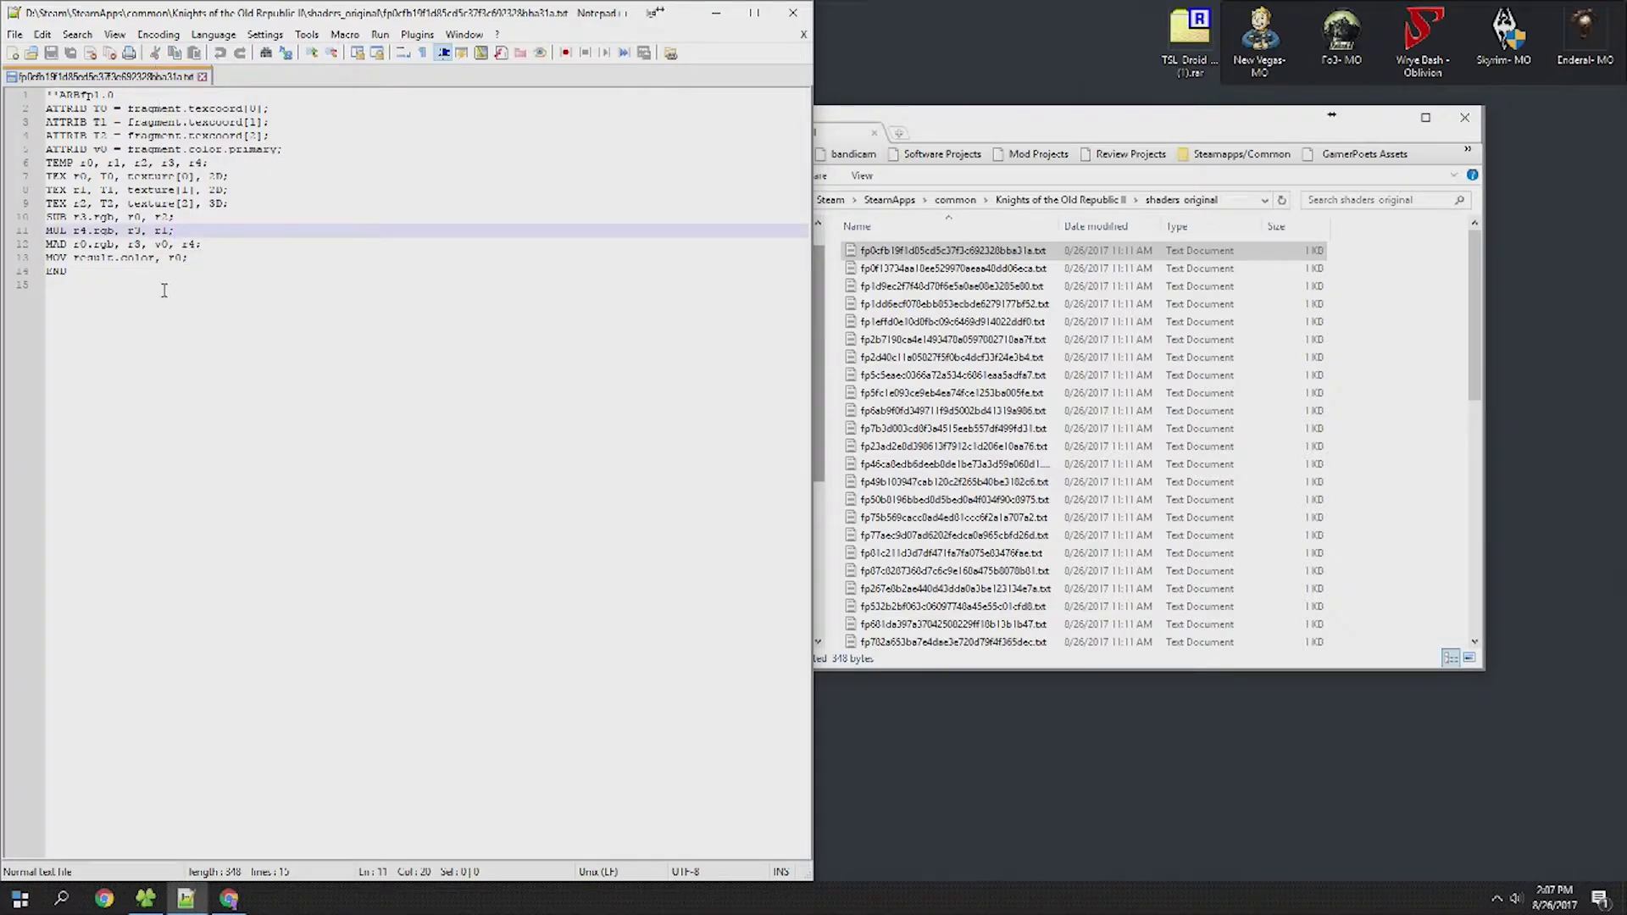
{"action": "left_click_drag", "start_coordinate": [203, 256], "coordinate": [45, 258]}
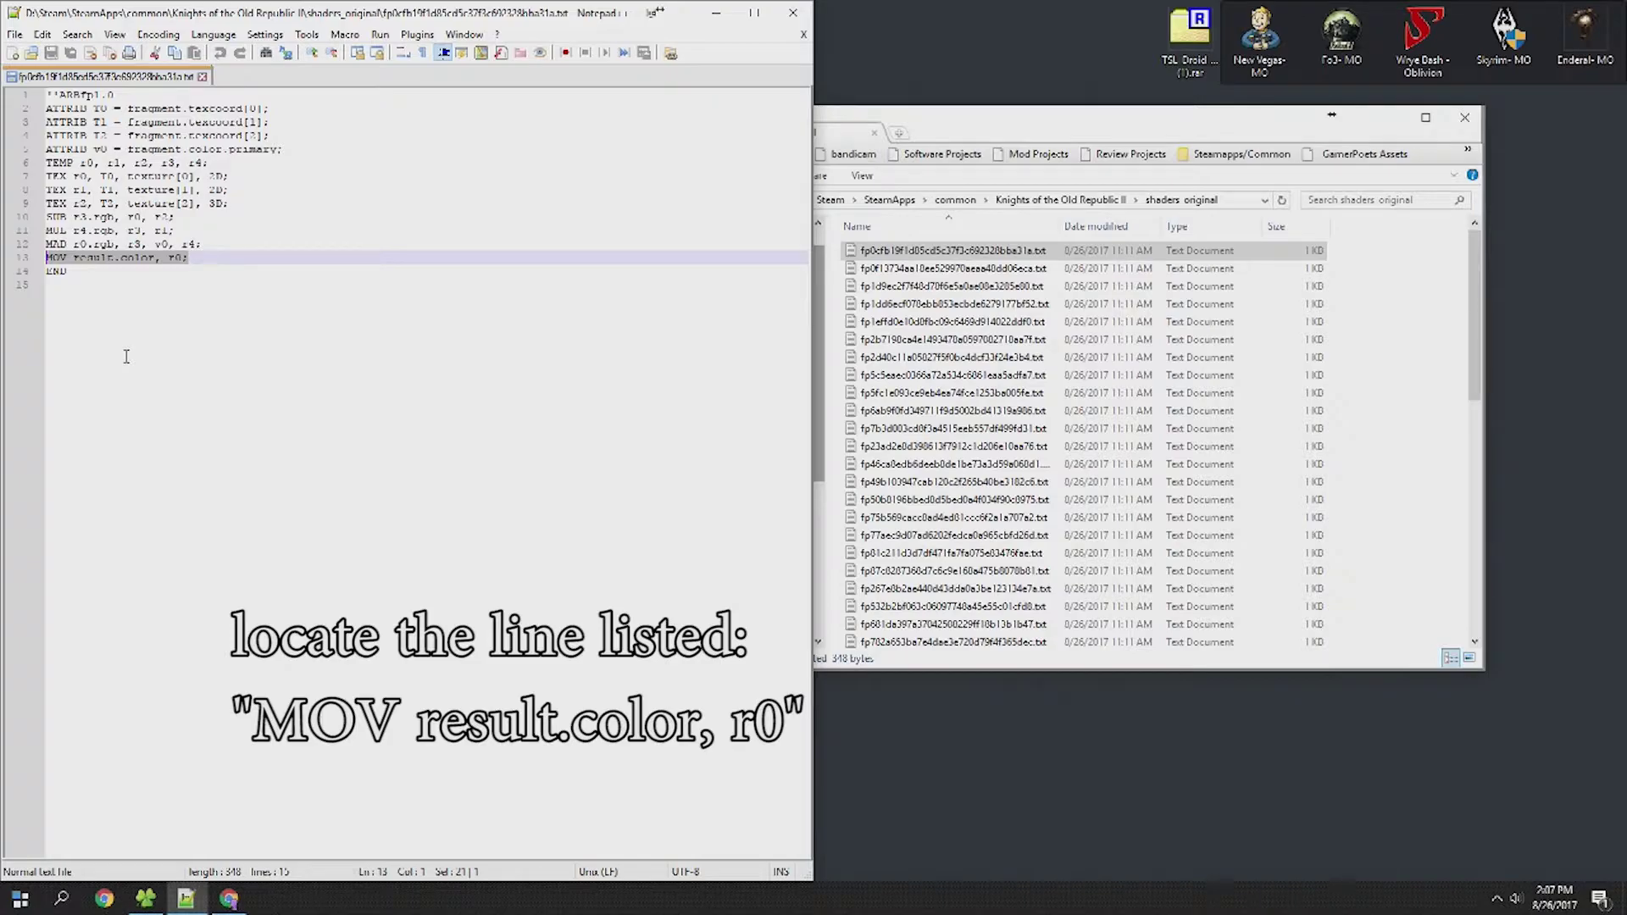
Step: Copy the fog interpolation code from the ShaderOverride README in the browser, from "PARAM p = program.env[8];" through the LRP line, without the comment
{"action": "left_click", "coordinate": [227, 898]}
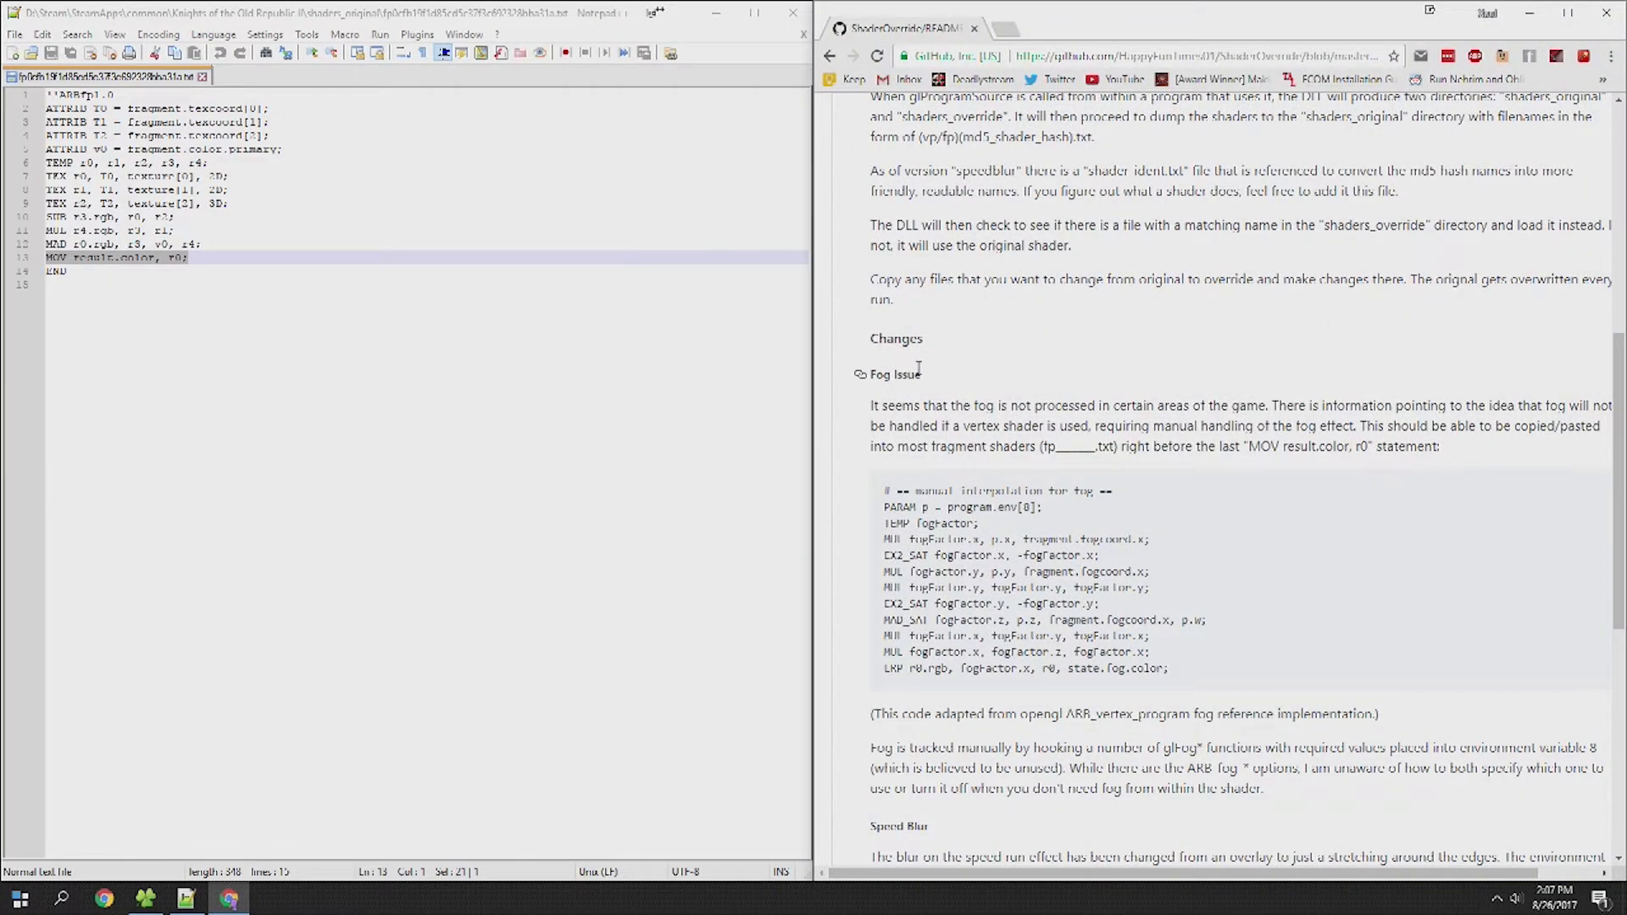
{"action": "scroll", "coordinate": [918, 369], "scroll_direction": "up", "scroll_amount": 9}
{"action": "scroll", "coordinate": [950, 366], "scroll_direction": "down", "scroll_amount": 9}
{"action": "scroll", "coordinate": [953, 365], "scroll_direction": "down", "scroll_amount": 1}
{"action": "left_click_drag", "start_coordinate": [881, 409], "coordinate": [1195, 583]}
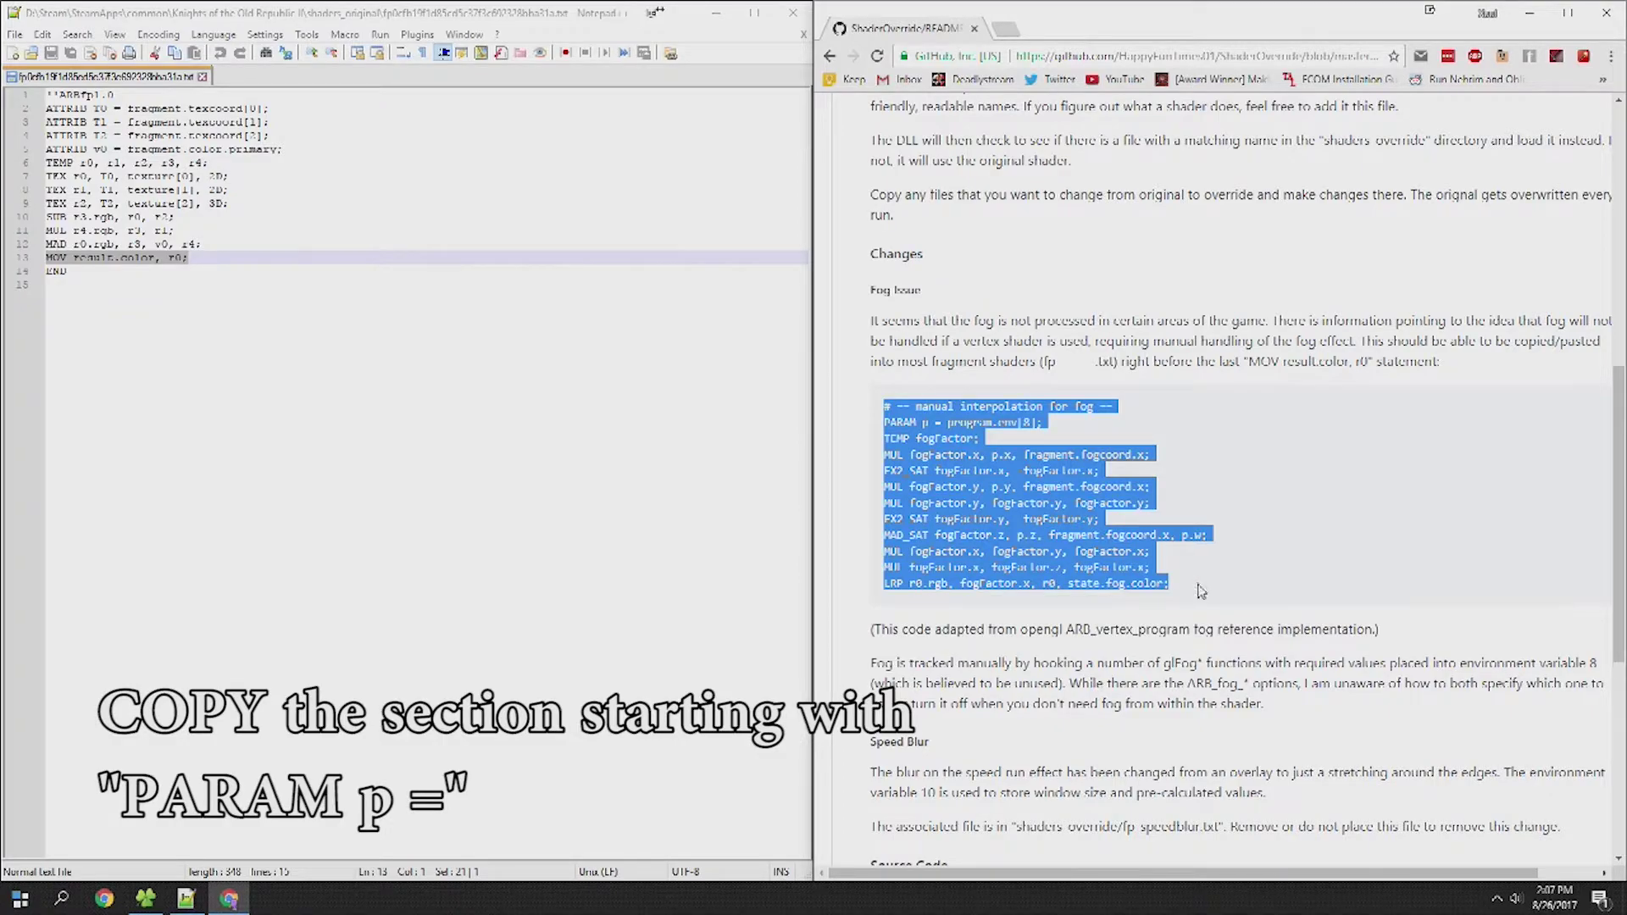
{"action": "key", "text": "alt+Tab"}
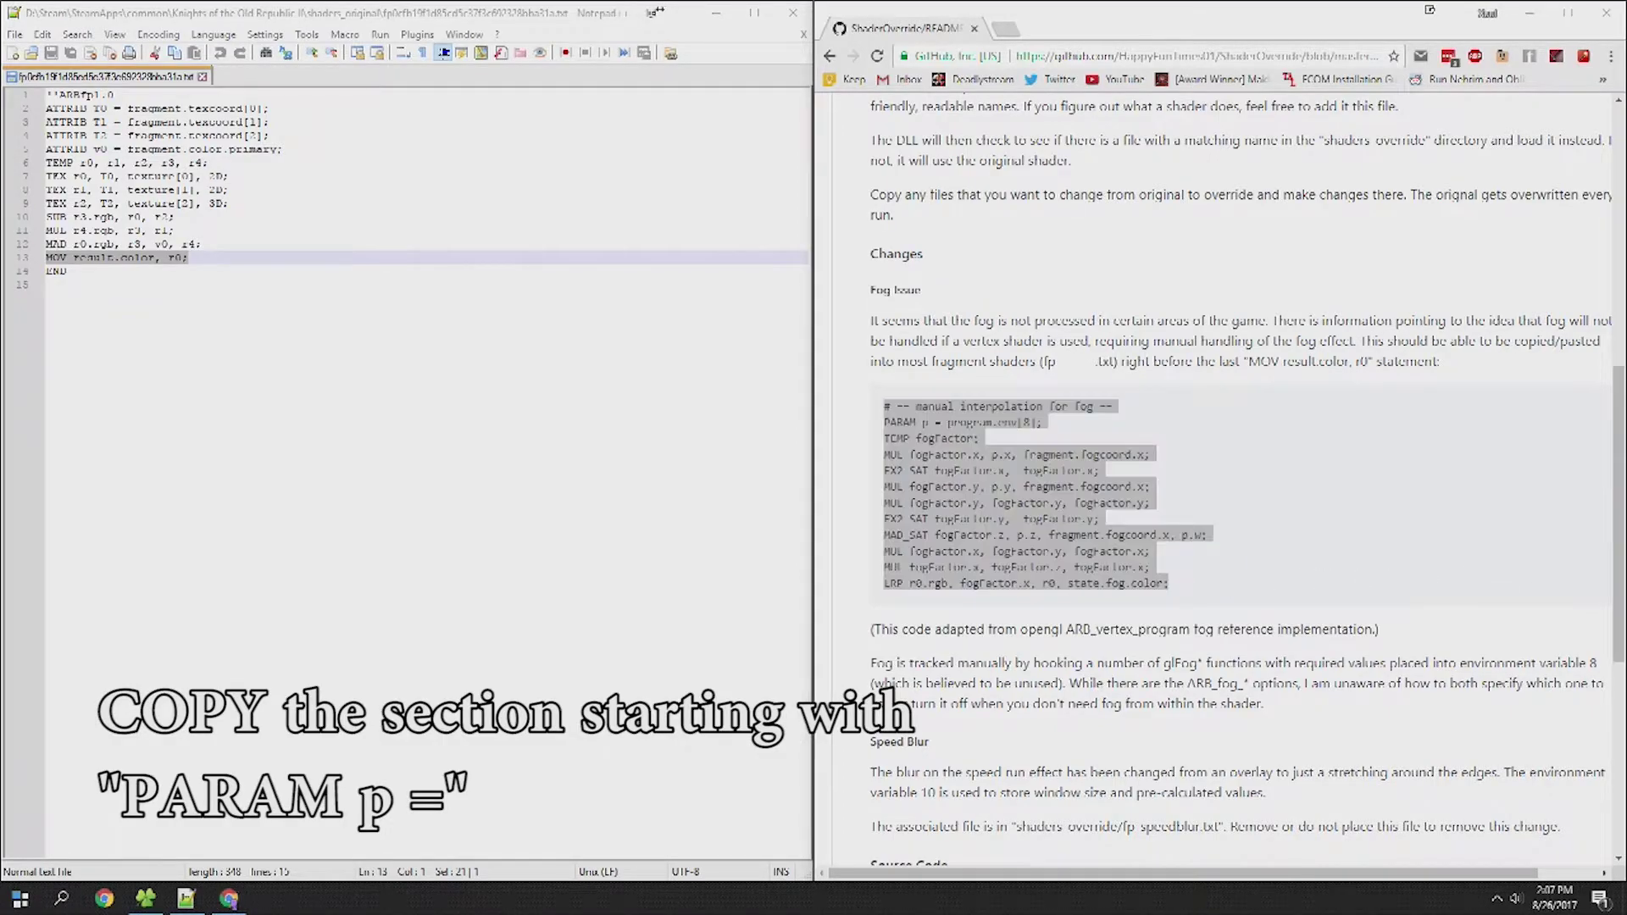
{"action": "left_click", "coordinate": [1340, 482]}
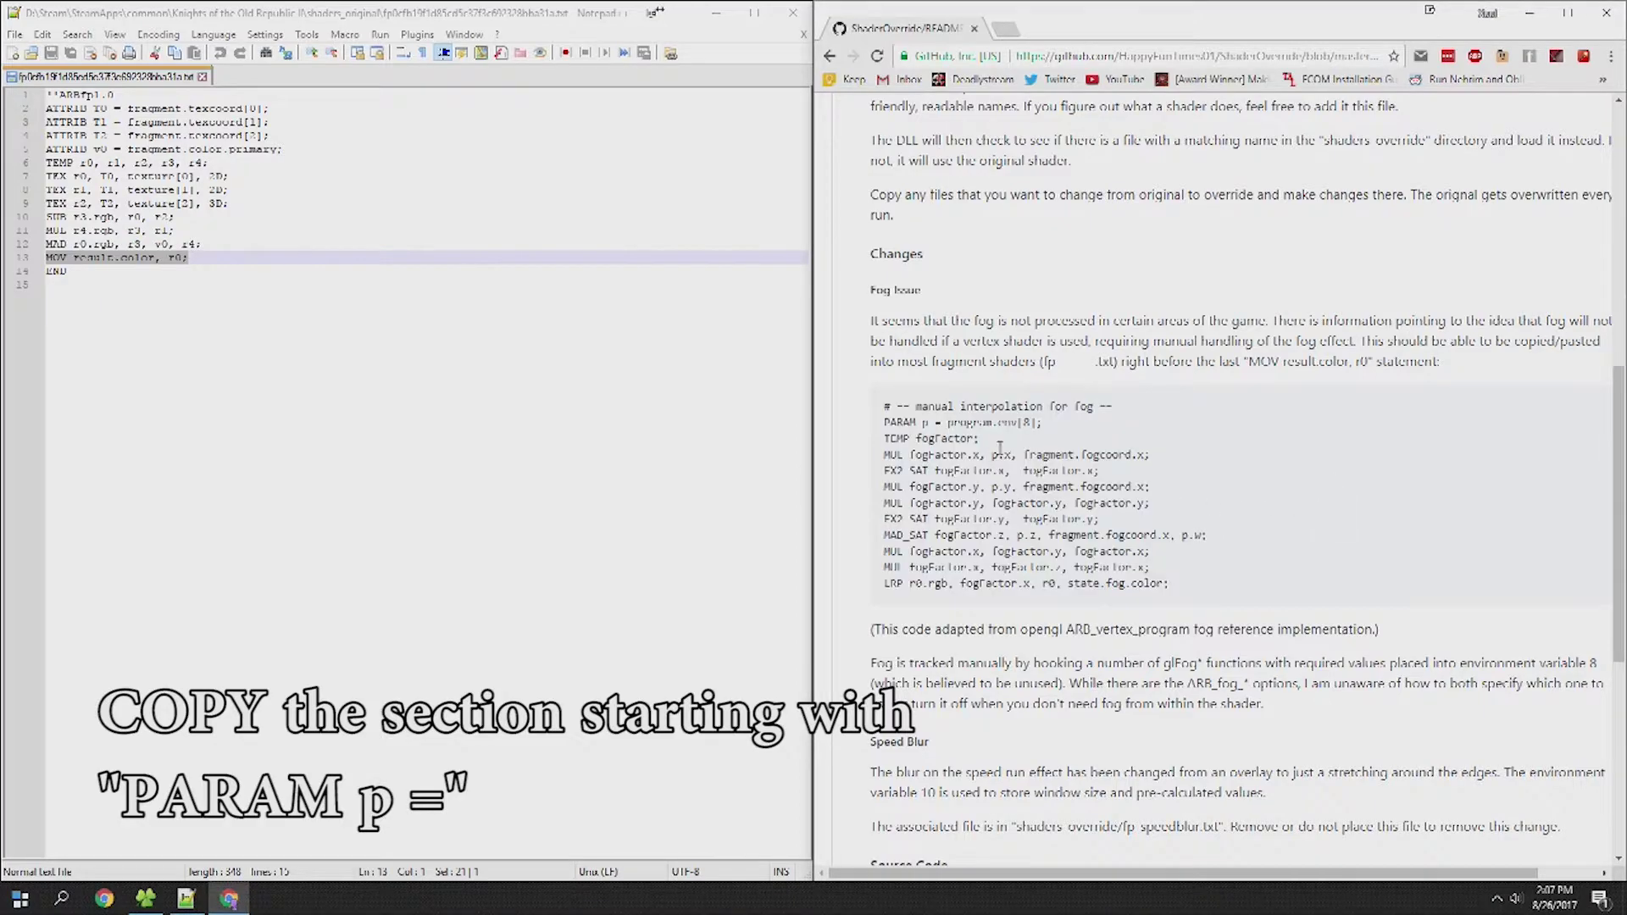
{"action": "left_click_drag", "start_coordinate": [883, 424], "coordinate": [1170, 578]}
{"action": "right_click", "coordinate": [1135, 579]}
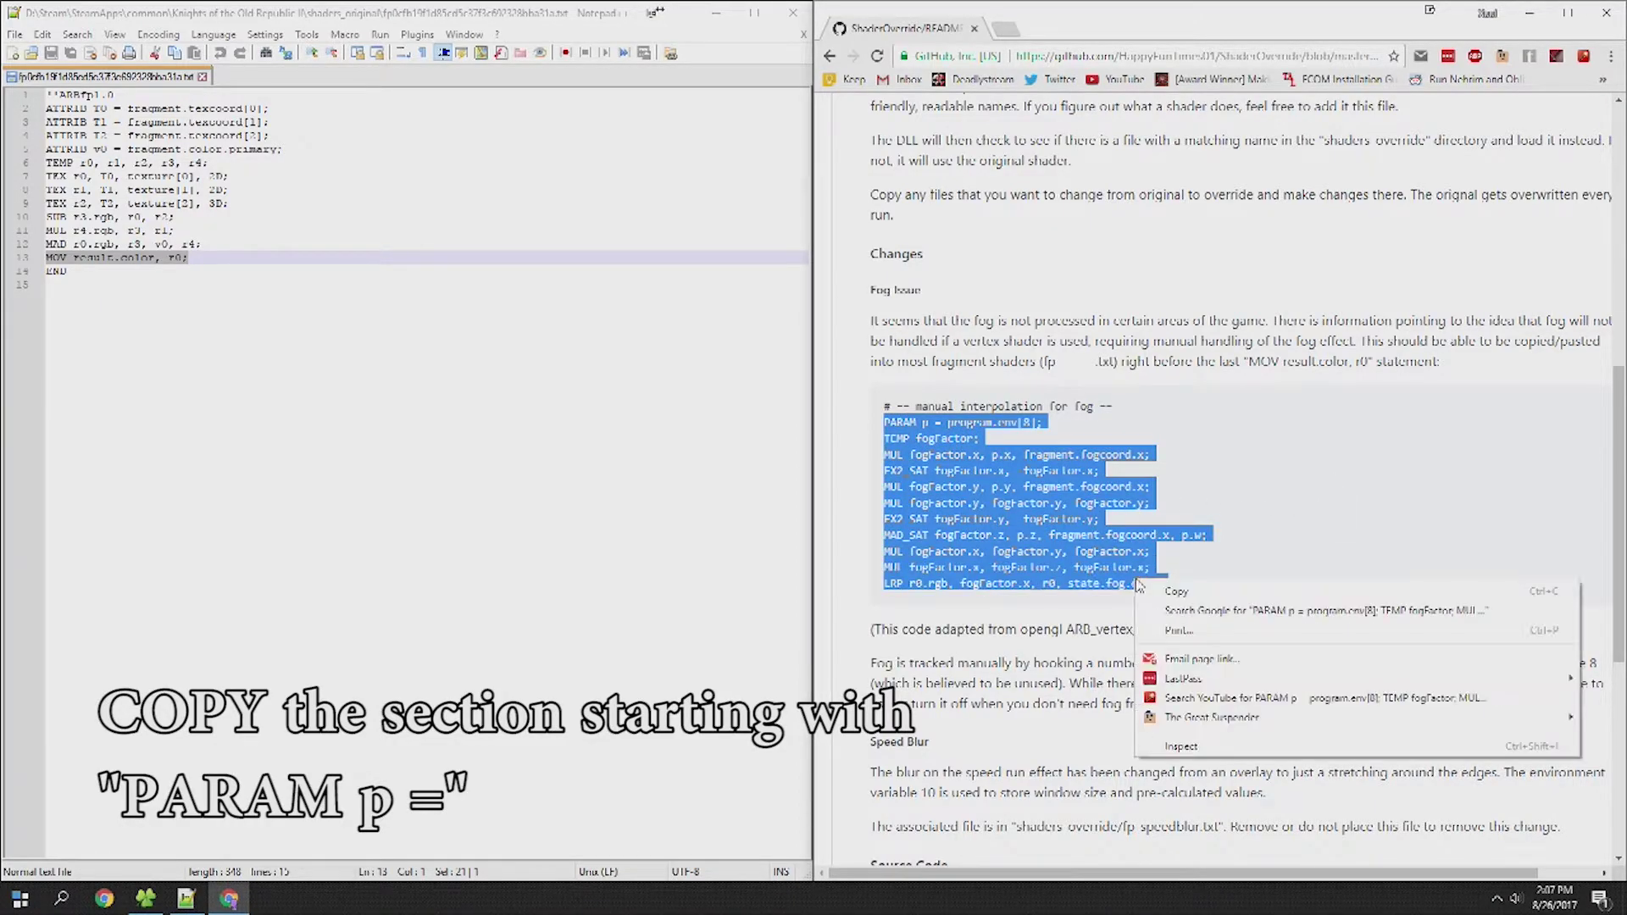
{"action": "left_click", "coordinate": [1180, 589]}
Step: Paste the fog code into the shader file directly above "MOV result.color, r0;", save it, and return to the shaders_original folder
{"action": "left_click", "coordinate": [228, 243]}
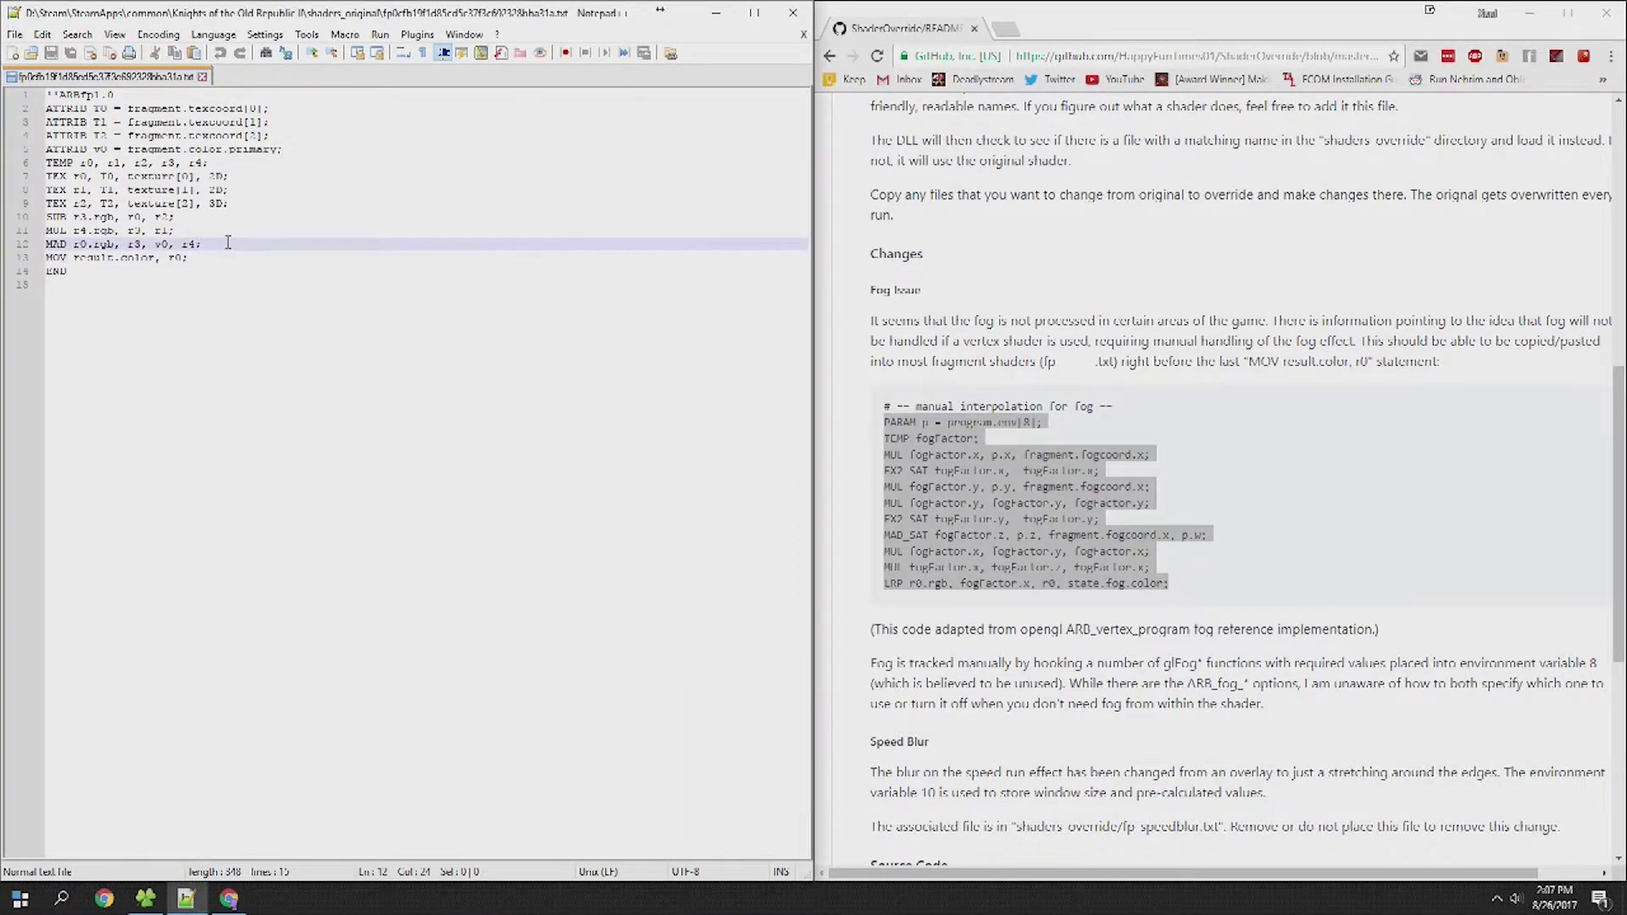
{"action": "key", "text": "Return"}
{"action": "key", "text": "ctrl+v"}
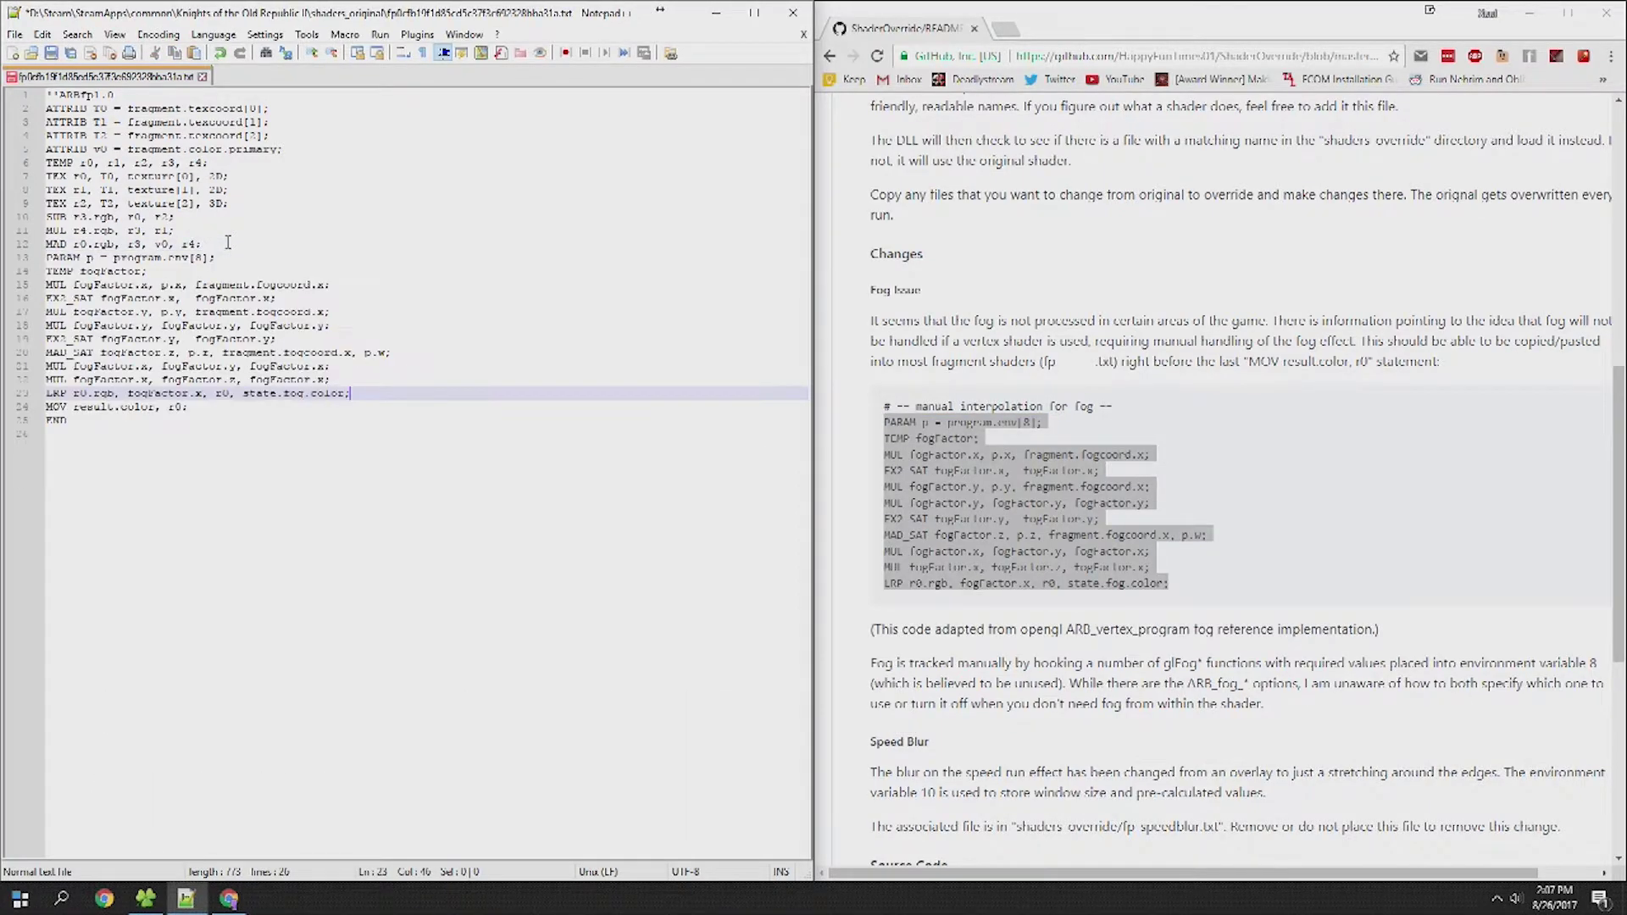
{"action": "left_click", "coordinate": [51, 53]}
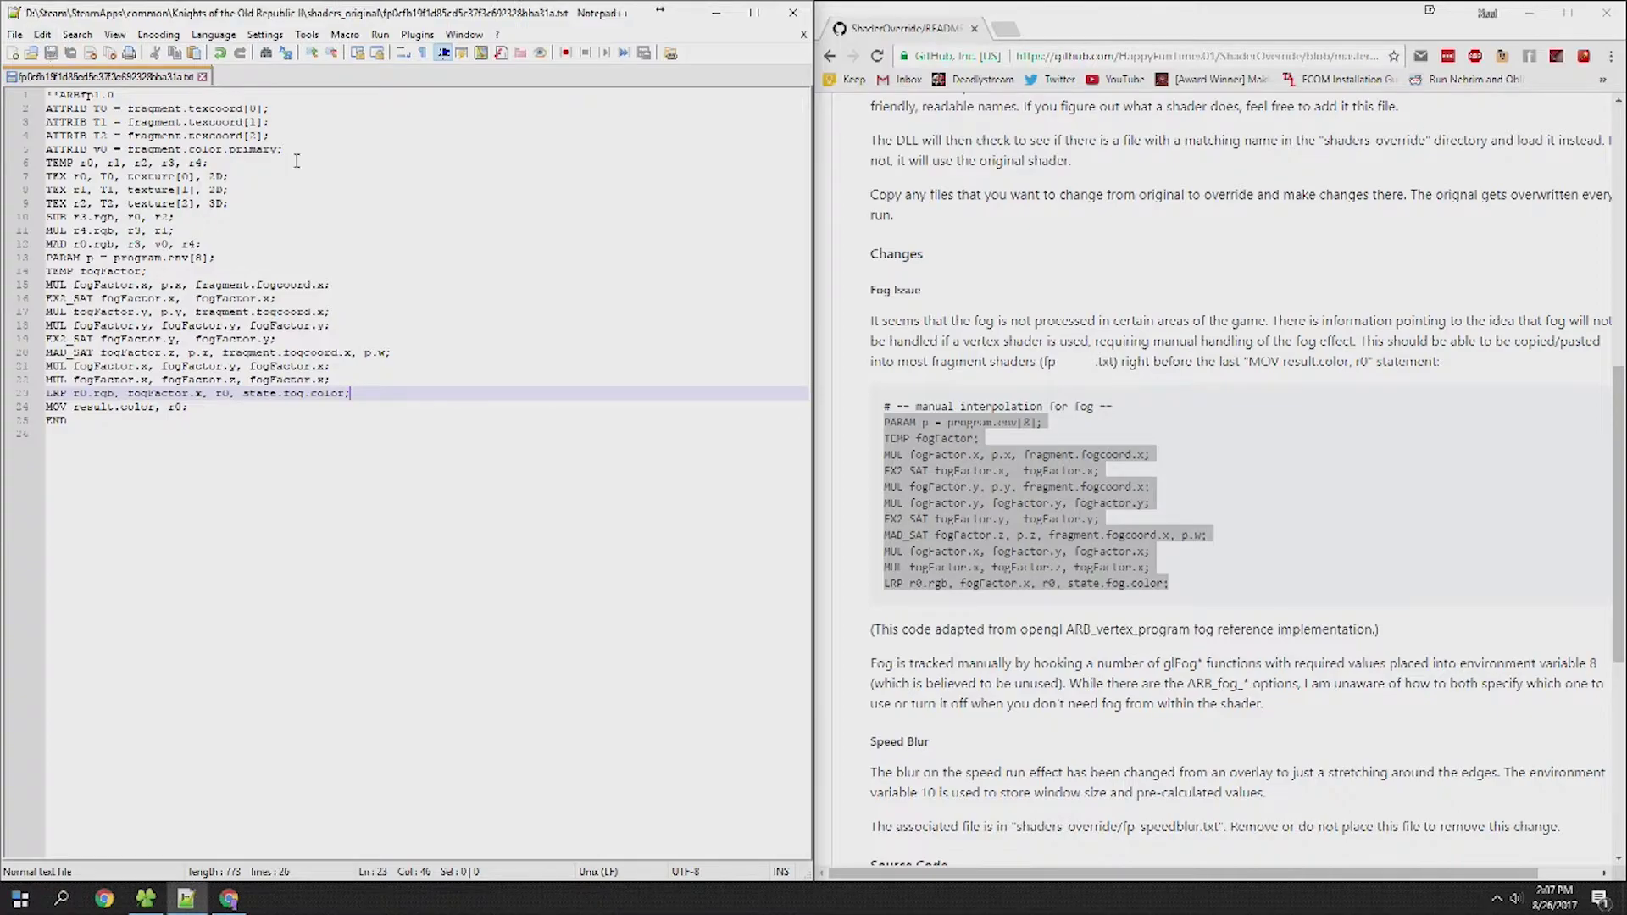
{"action": "left_click", "coordinate": [791, 14]}
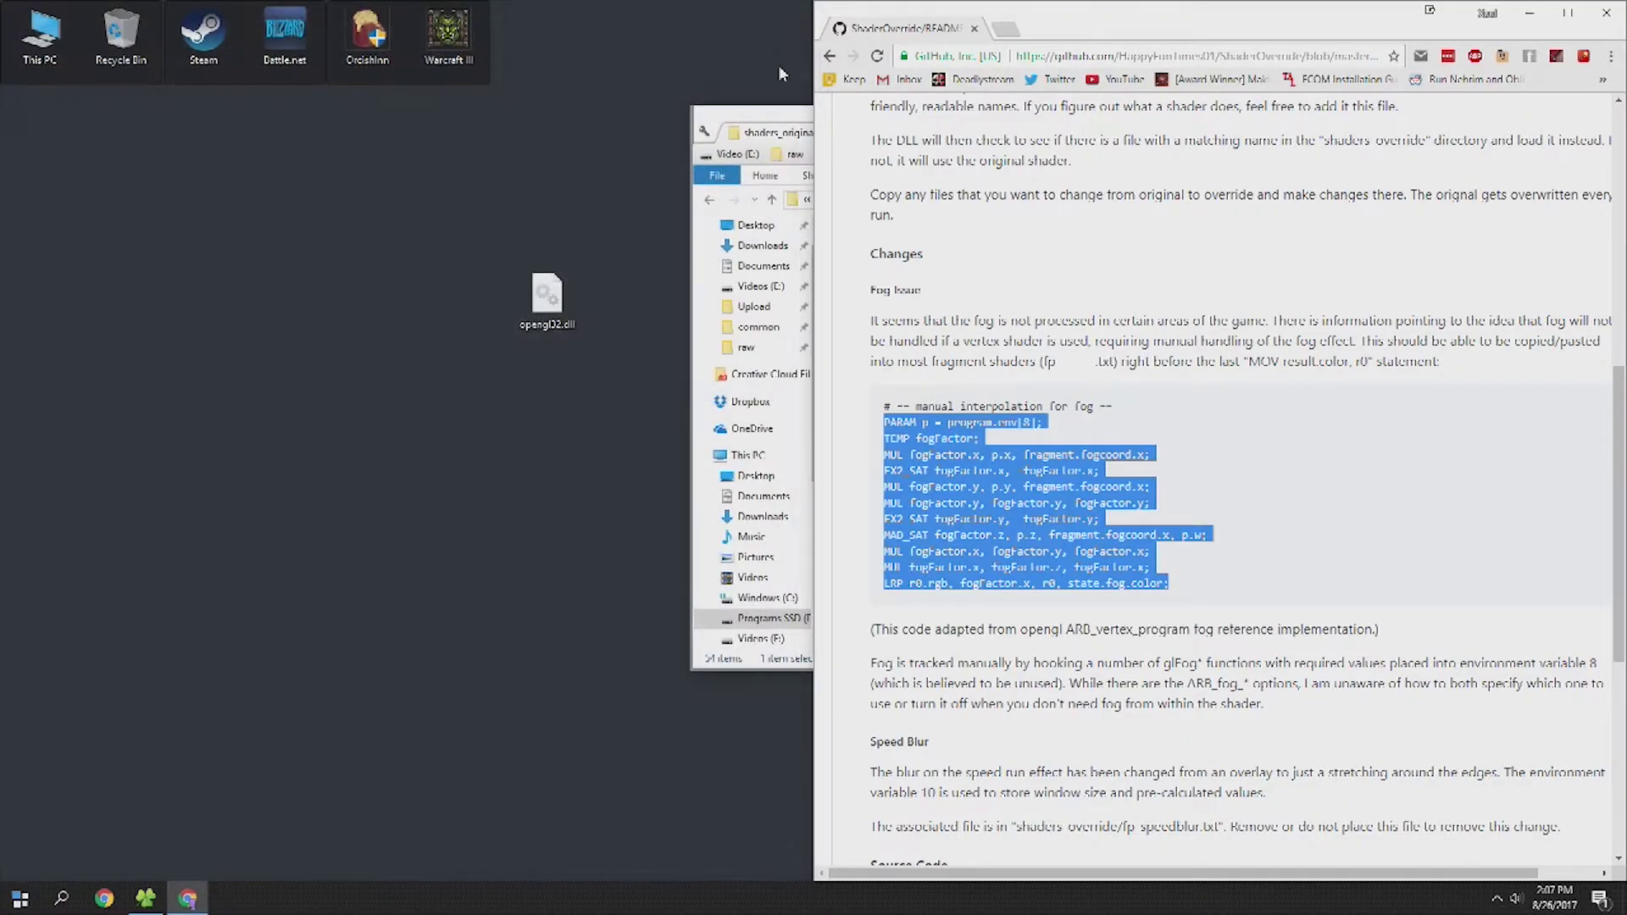
{"action": "left_click", "coordinate": [1544, 21]}
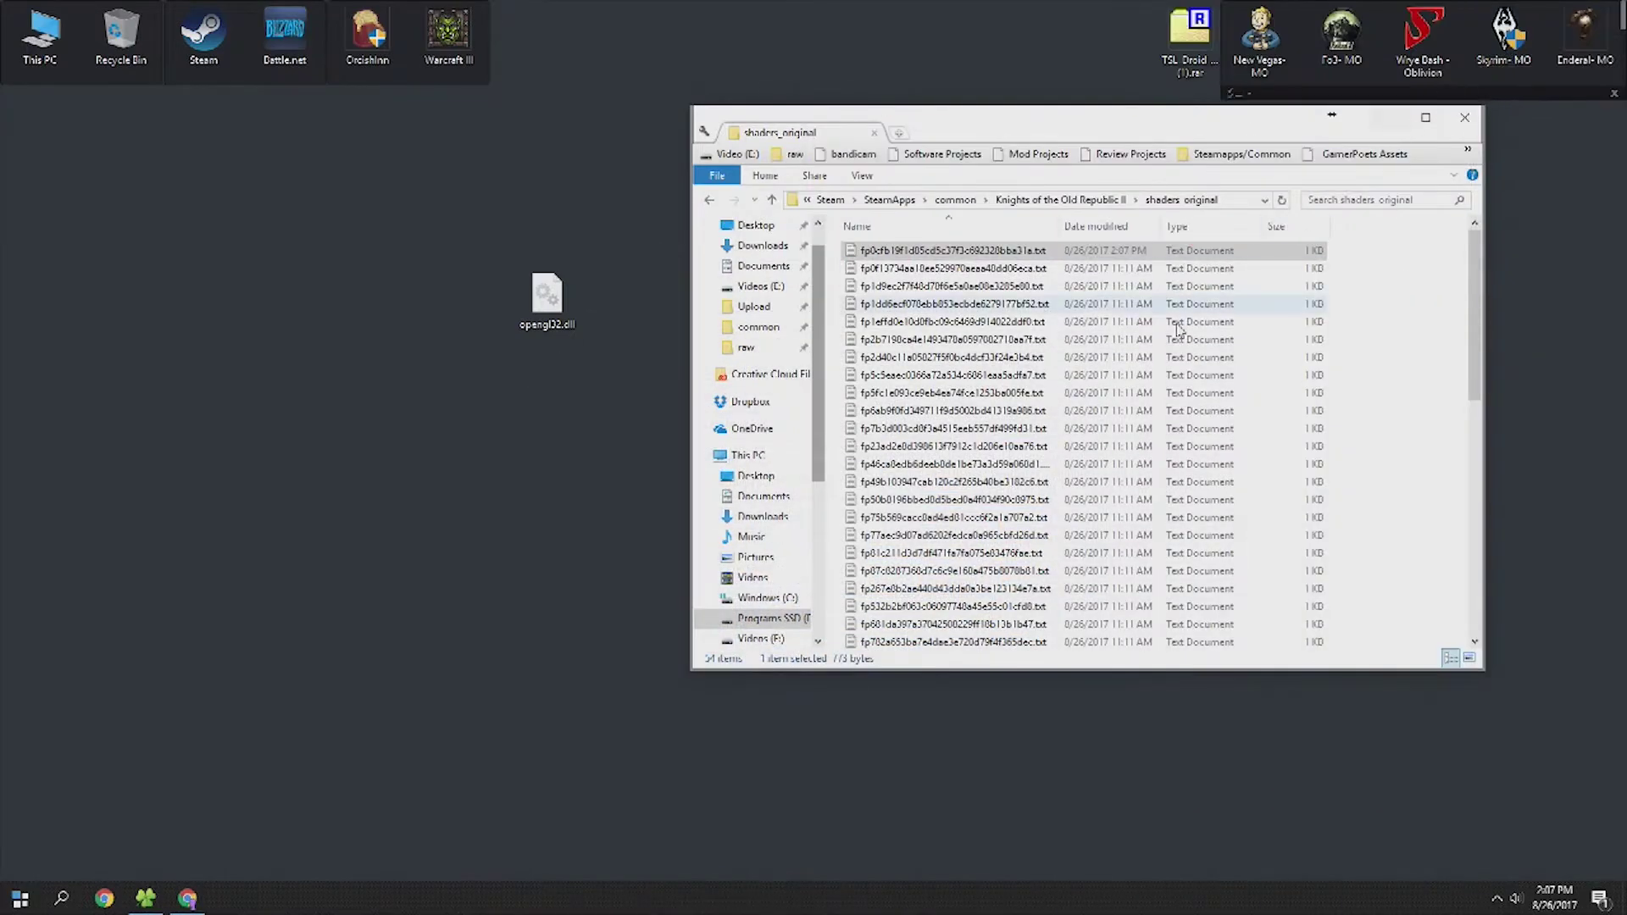
{"action": "mouse_move", "coordinate": [1476, 268]}
{"action": "left_mouse_down"}
{"action": "mouse_move", "coordinate": [1471, 525]}
{"action": "mouse_move", "coordinate": [1473, 254]}
{"action": "left_mouse_up"}
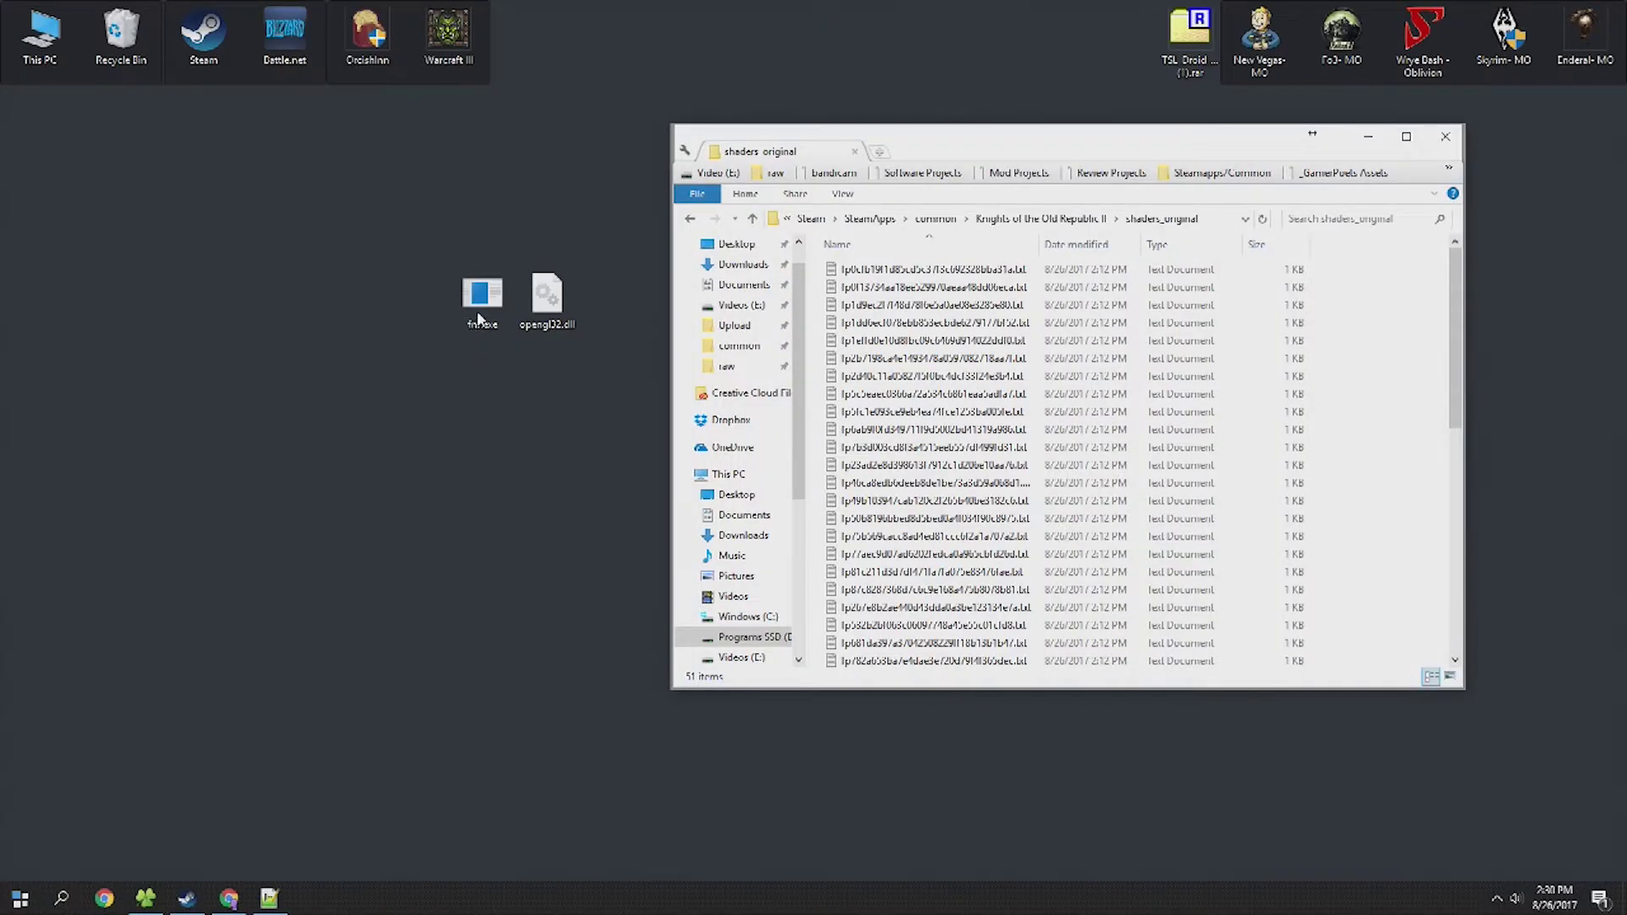
Step: Start the Find and Replace tool fnr.exe from the desktop and move its window clear of the file list
{"action": "left_click", "coordinate": [481, 317]}
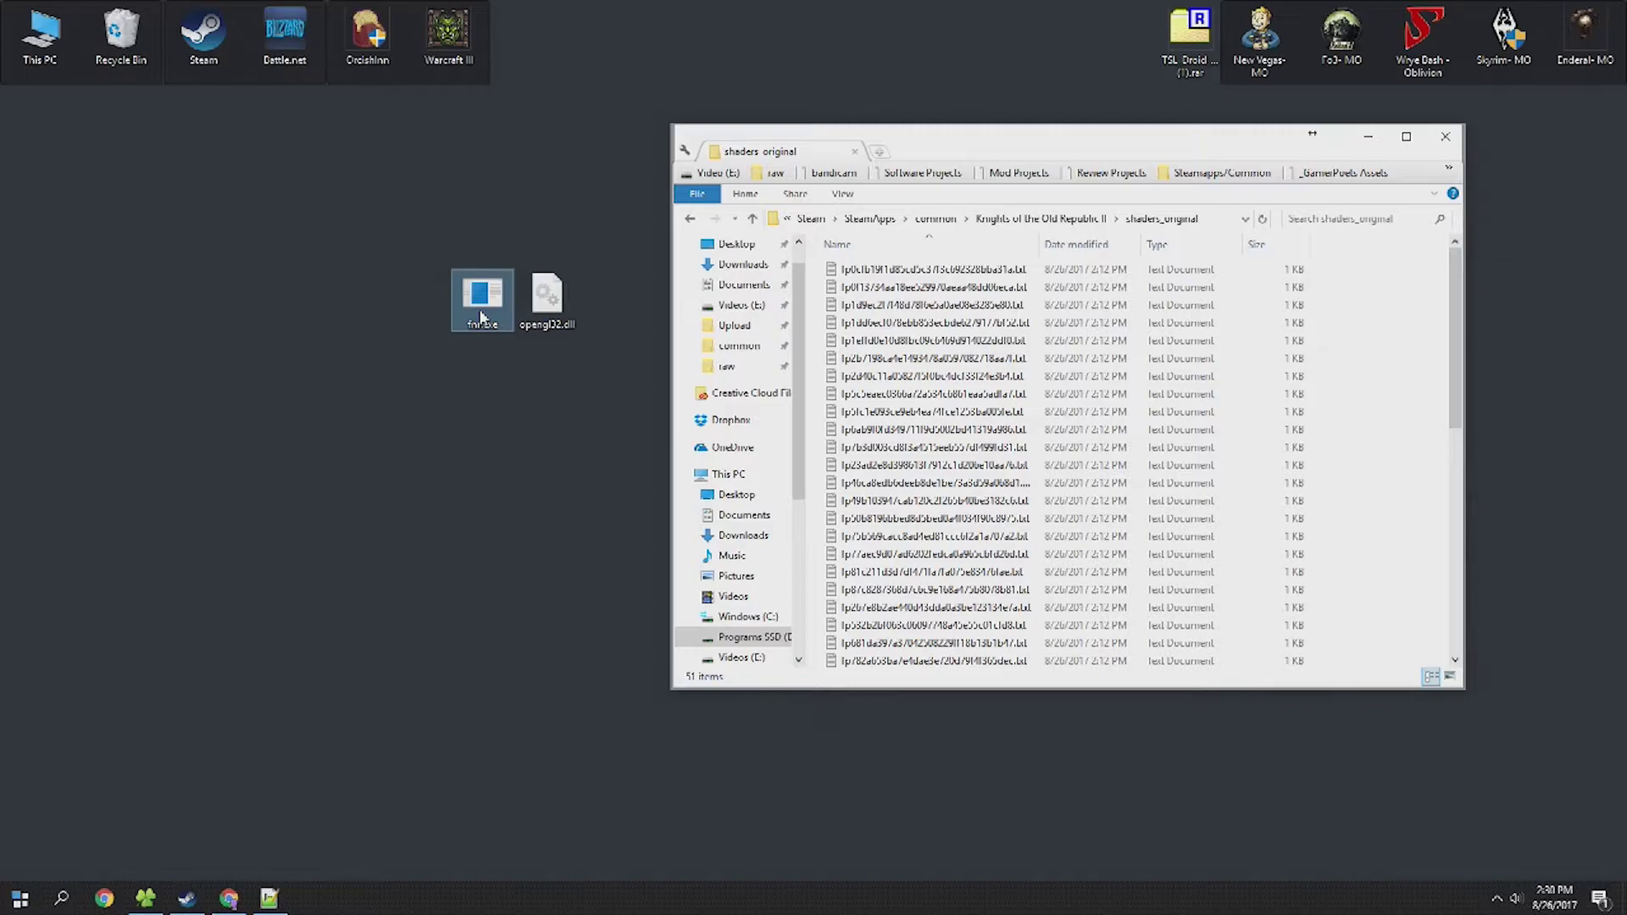
{"action": "double_click", "coordinate": [481, 317]}
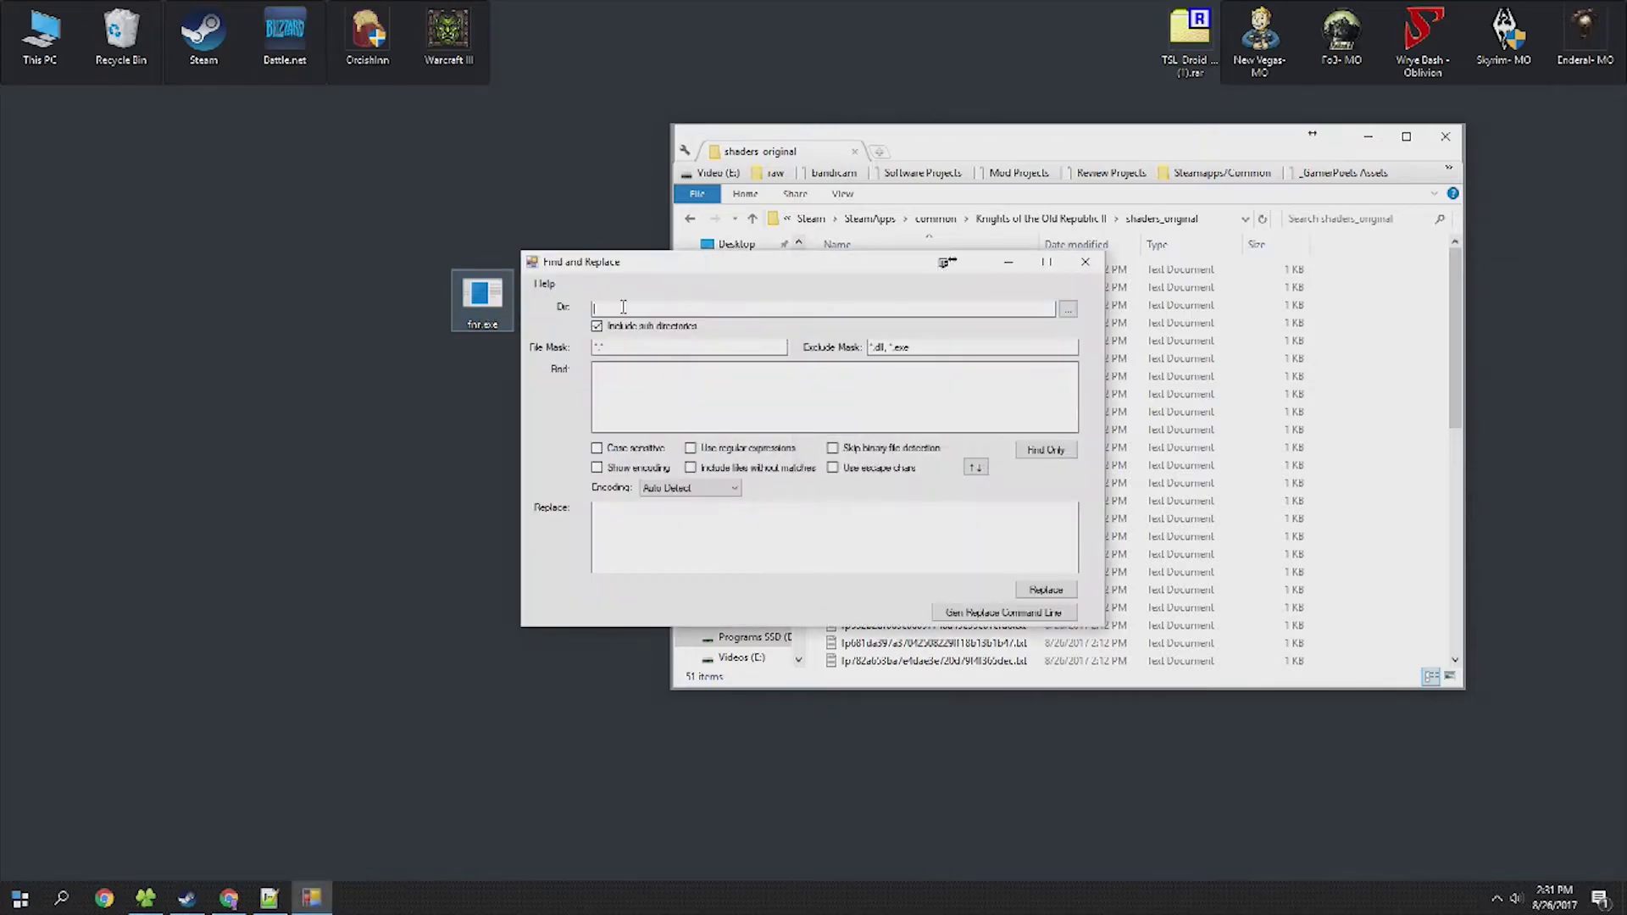
{"action": "left_click_drag", "start_coordinate": [615, 365], "coordinate": [511, 346]}
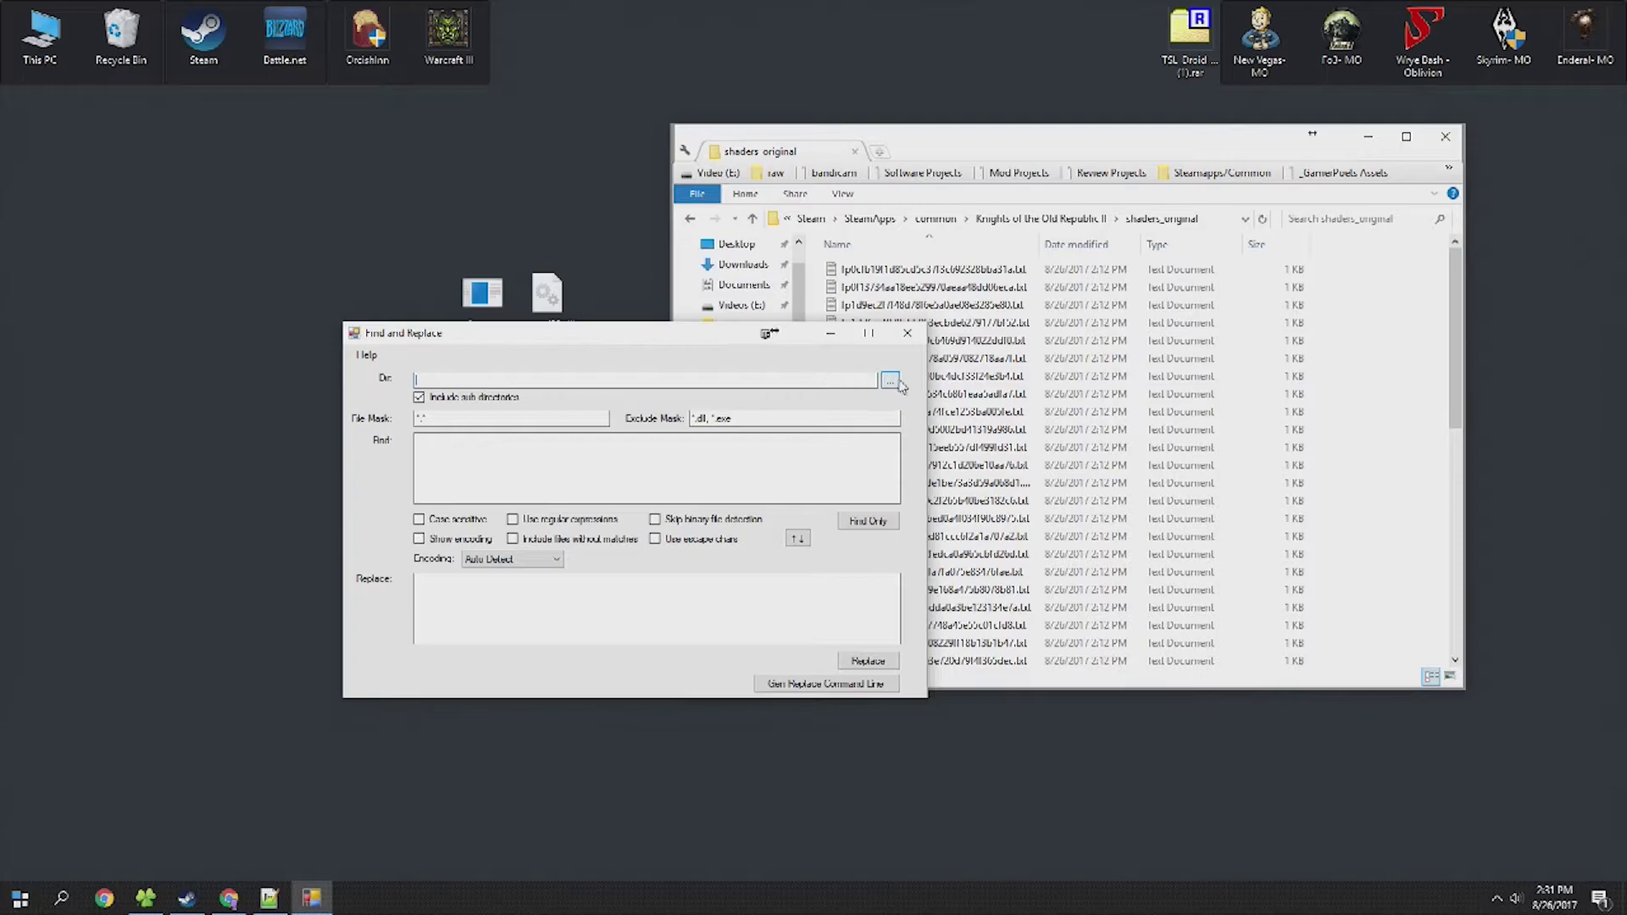
Step: Copy the shaders_original folder's path from File Explorer and paste it as the search directory in Find and Replace
{"action": "left_click", "coordinate": [1205, 219]}
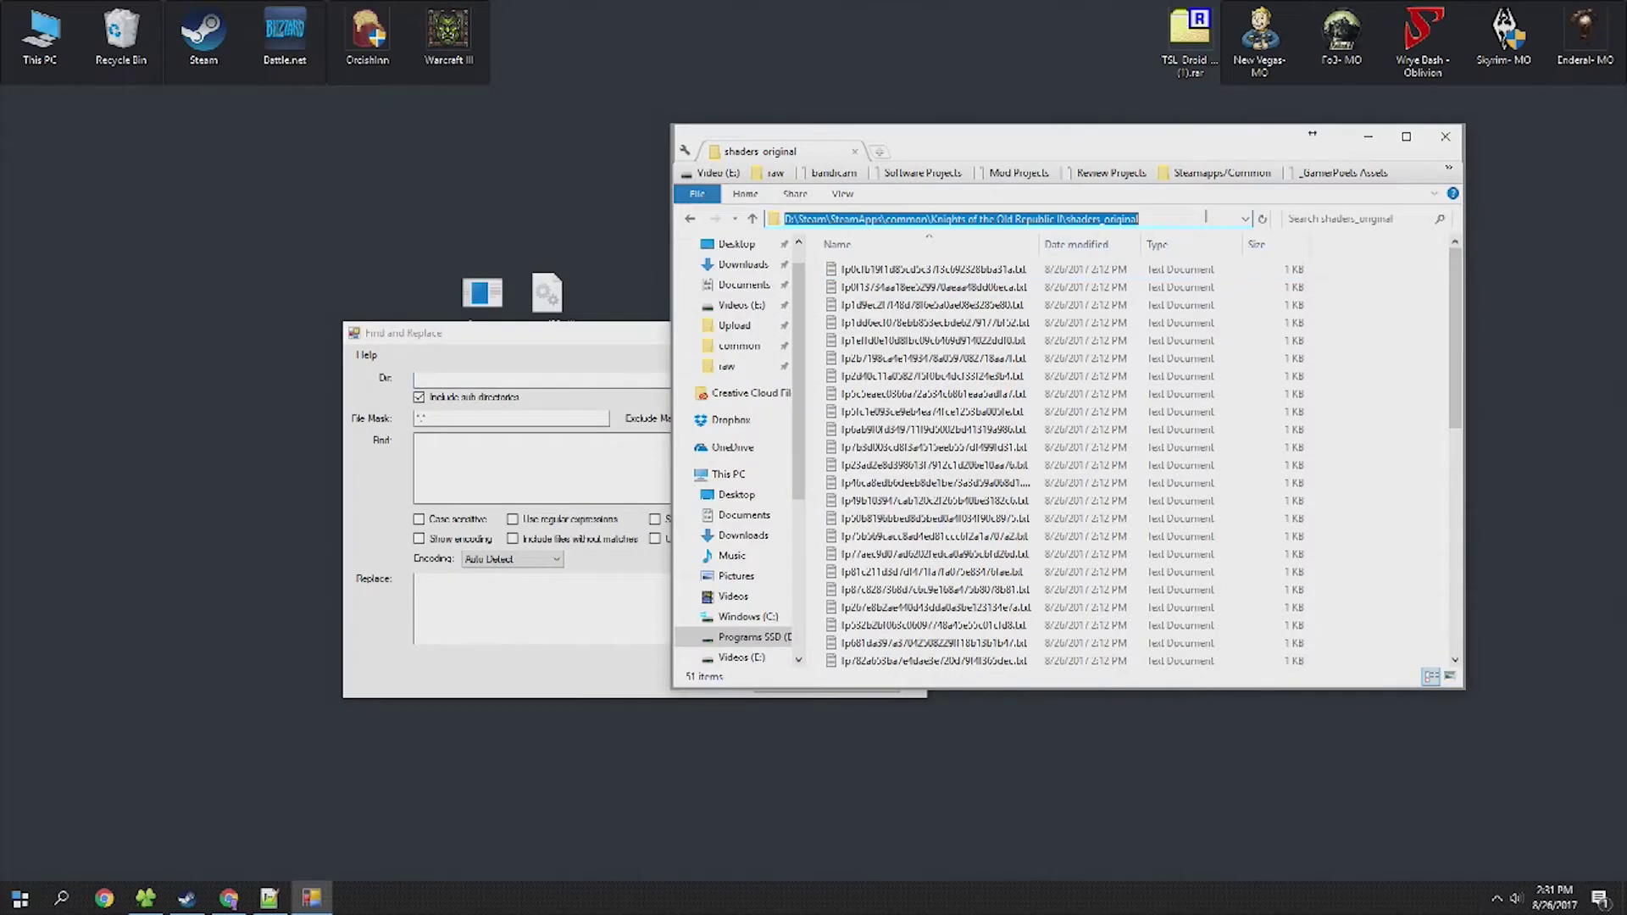
{"action": "right_click", "coordinate": [1207, 218]}
{"action": "left_click", "coordinate": [1245, 269]}
{"action": "left_click", "coordinate": [586, 341]}
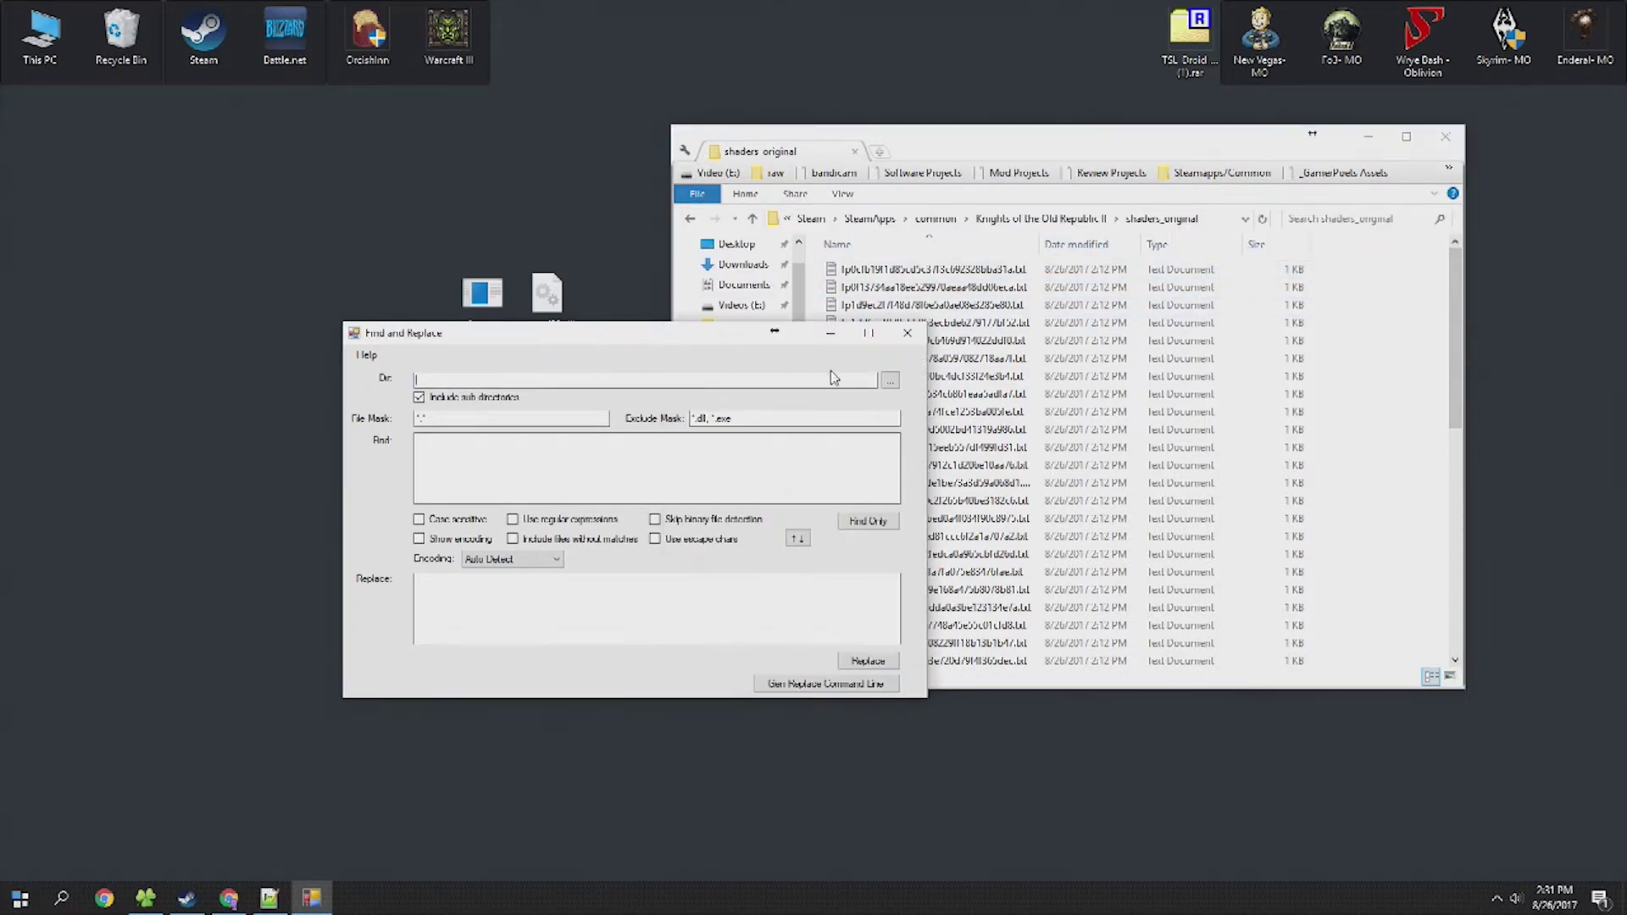
{"action": "right_click", "coordinate": [824, 380]}
{"action": "left_click", "coordinate": [837, 443]}
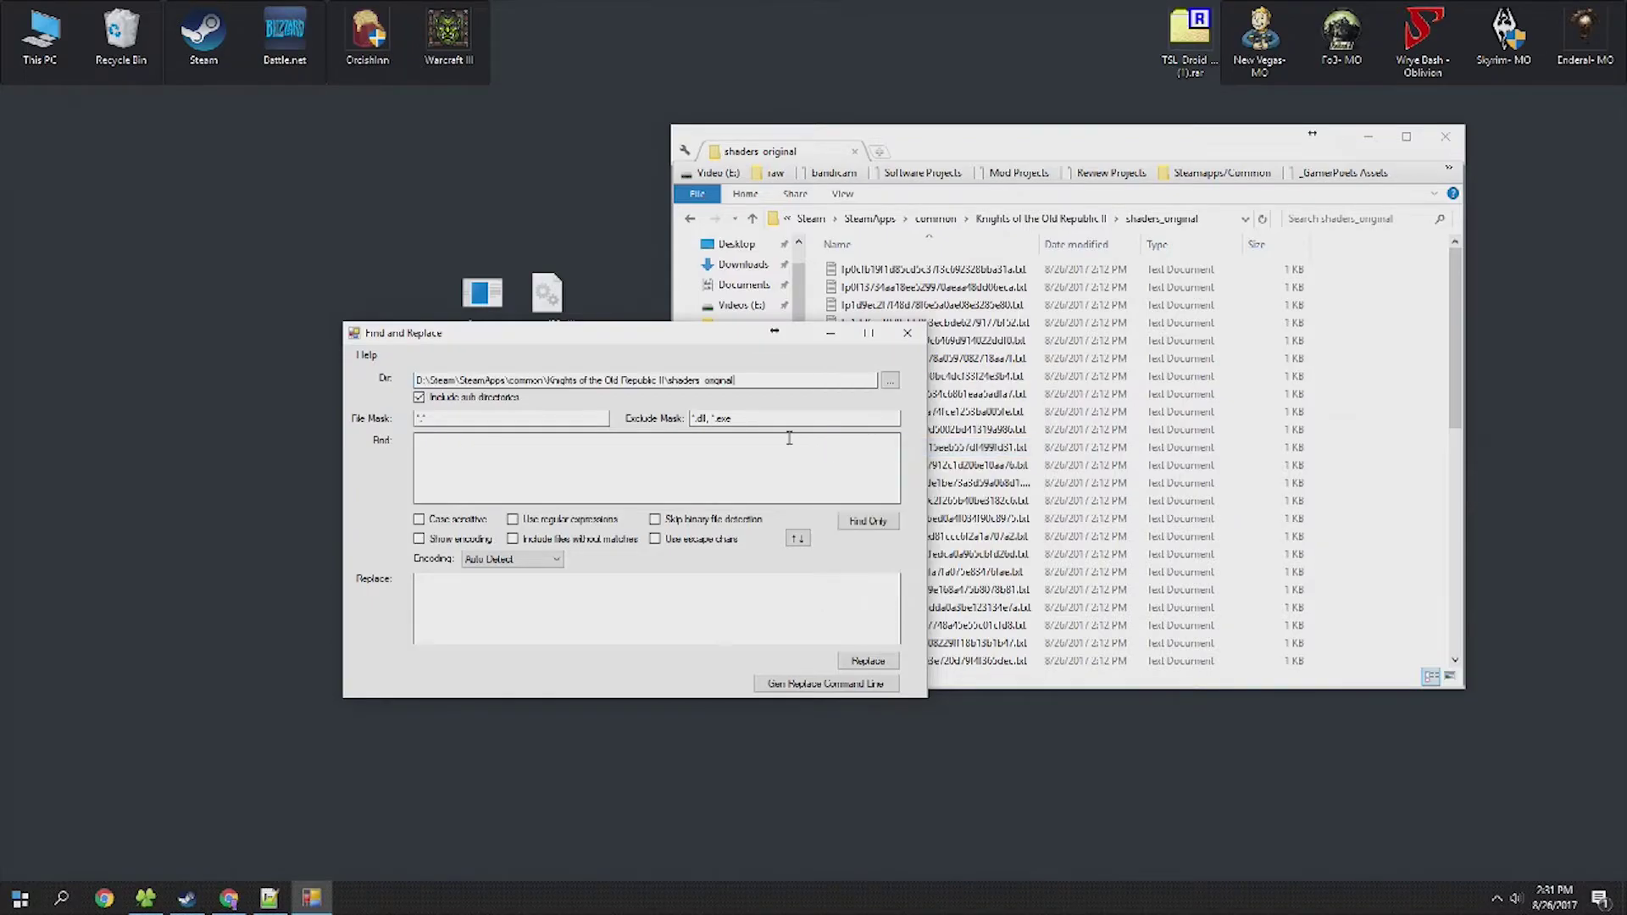
Step: Browse to the shaders_original folder in the Knights of the Old Republic II directory and choose it as the search directory
{"action": "left_click", "coordinate": [891, 381]}
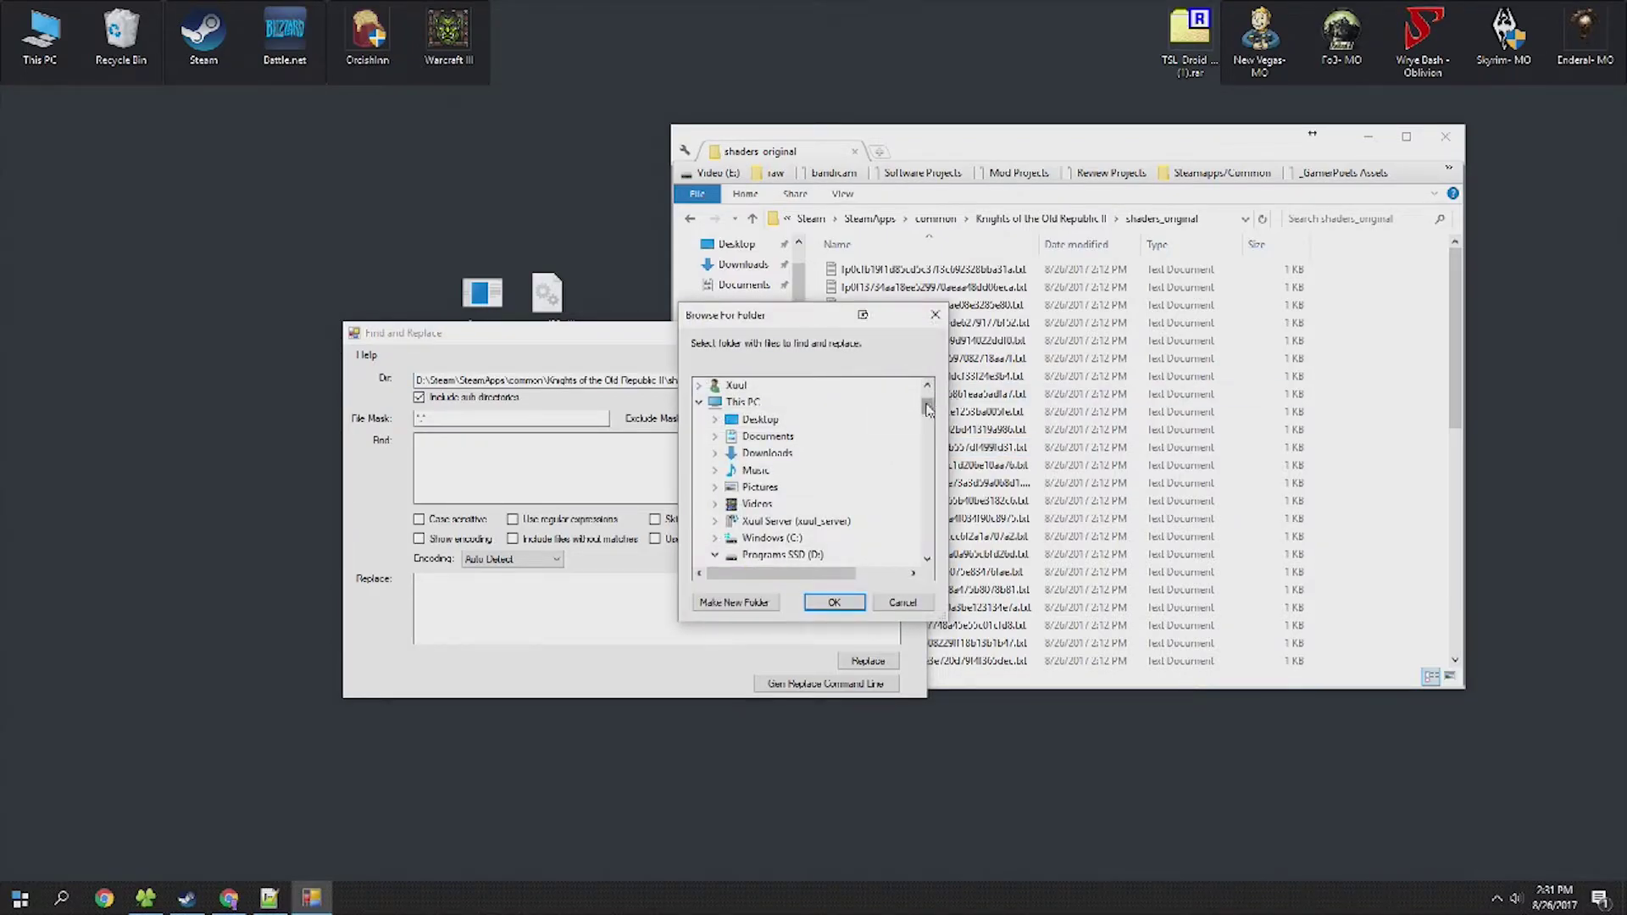
{"action": "left_click_drag", "start_coordinate": [929, 410], "coordinate": [931, 434]}
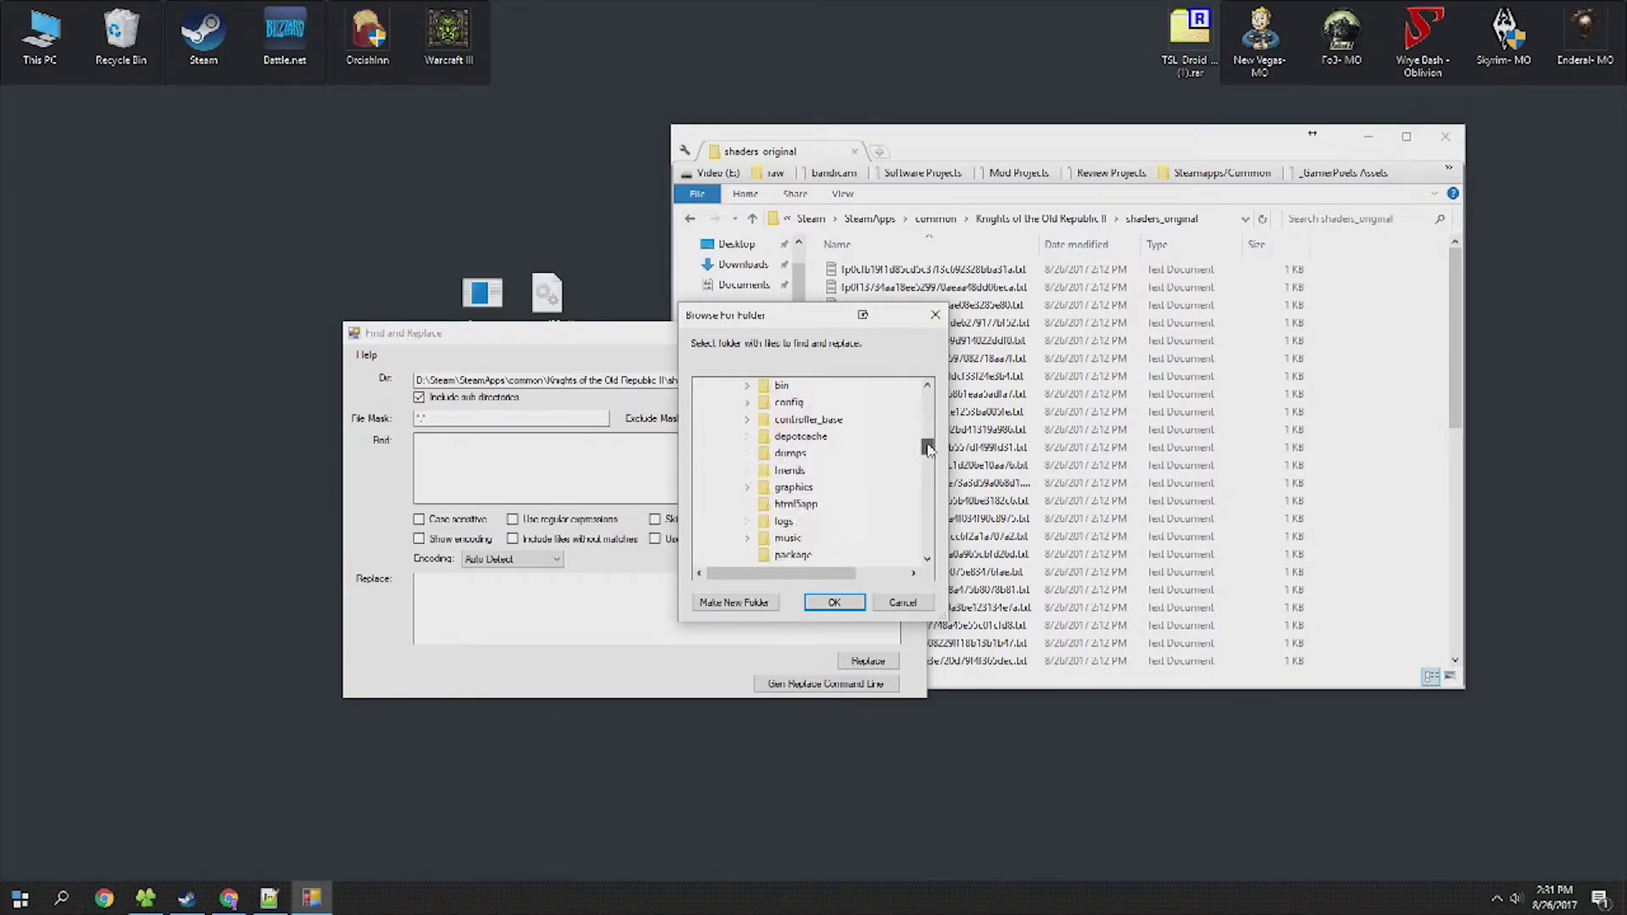
{"action": "left_click_drag", "start_coordinate": [928, 449], "coordinate": [927, 485]}
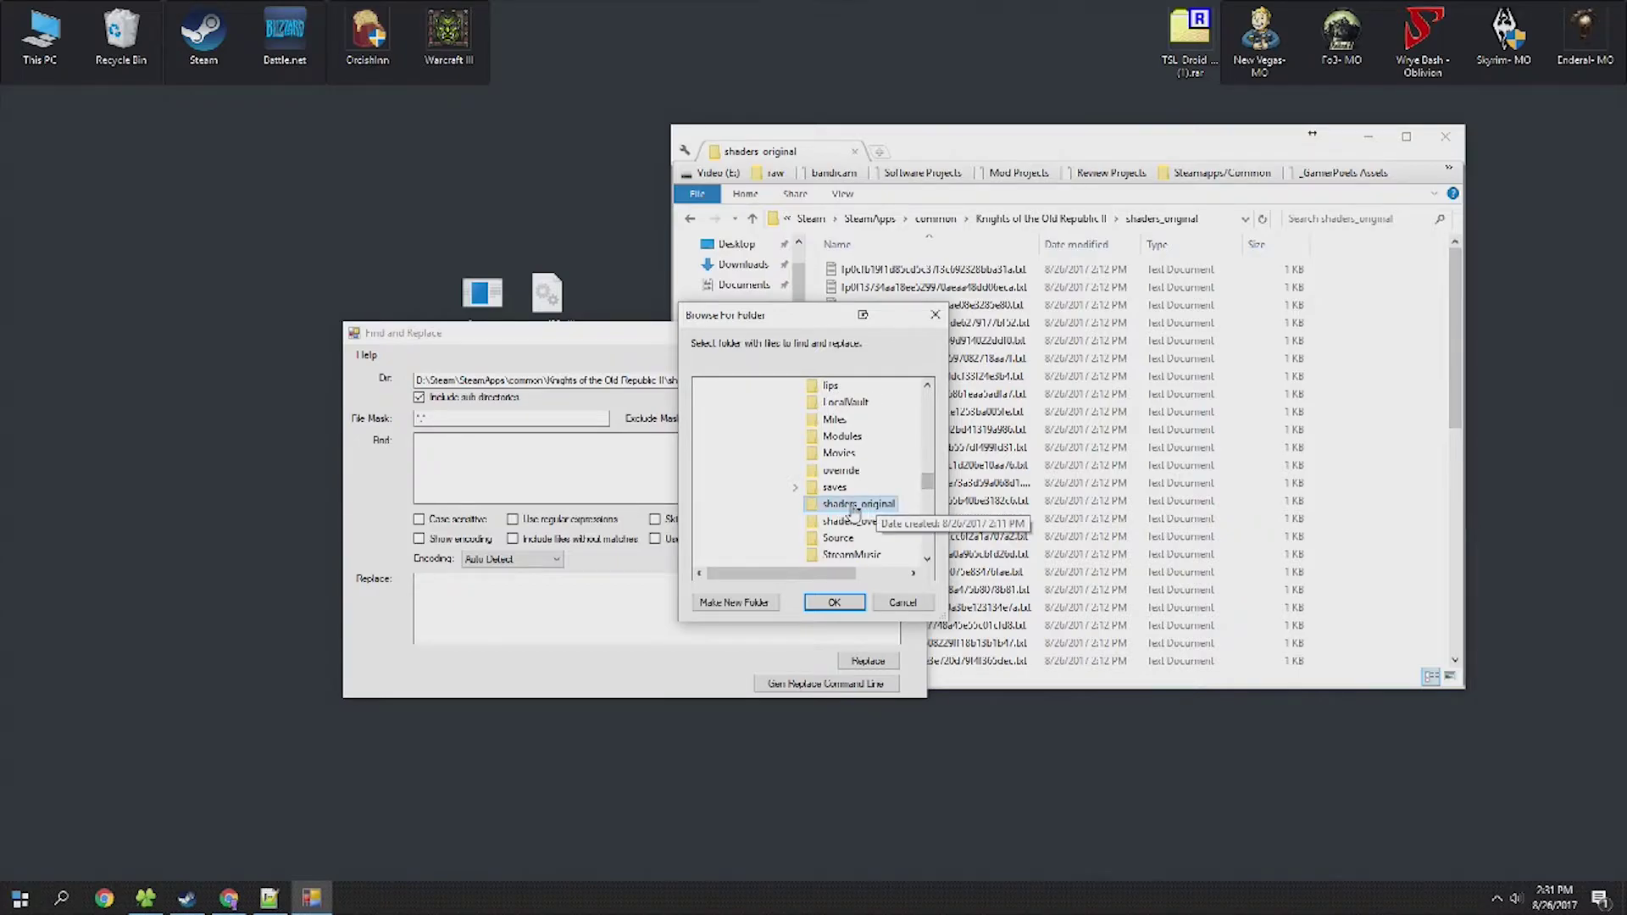
{"action": "left_click", "coordinate": [834, 602]}
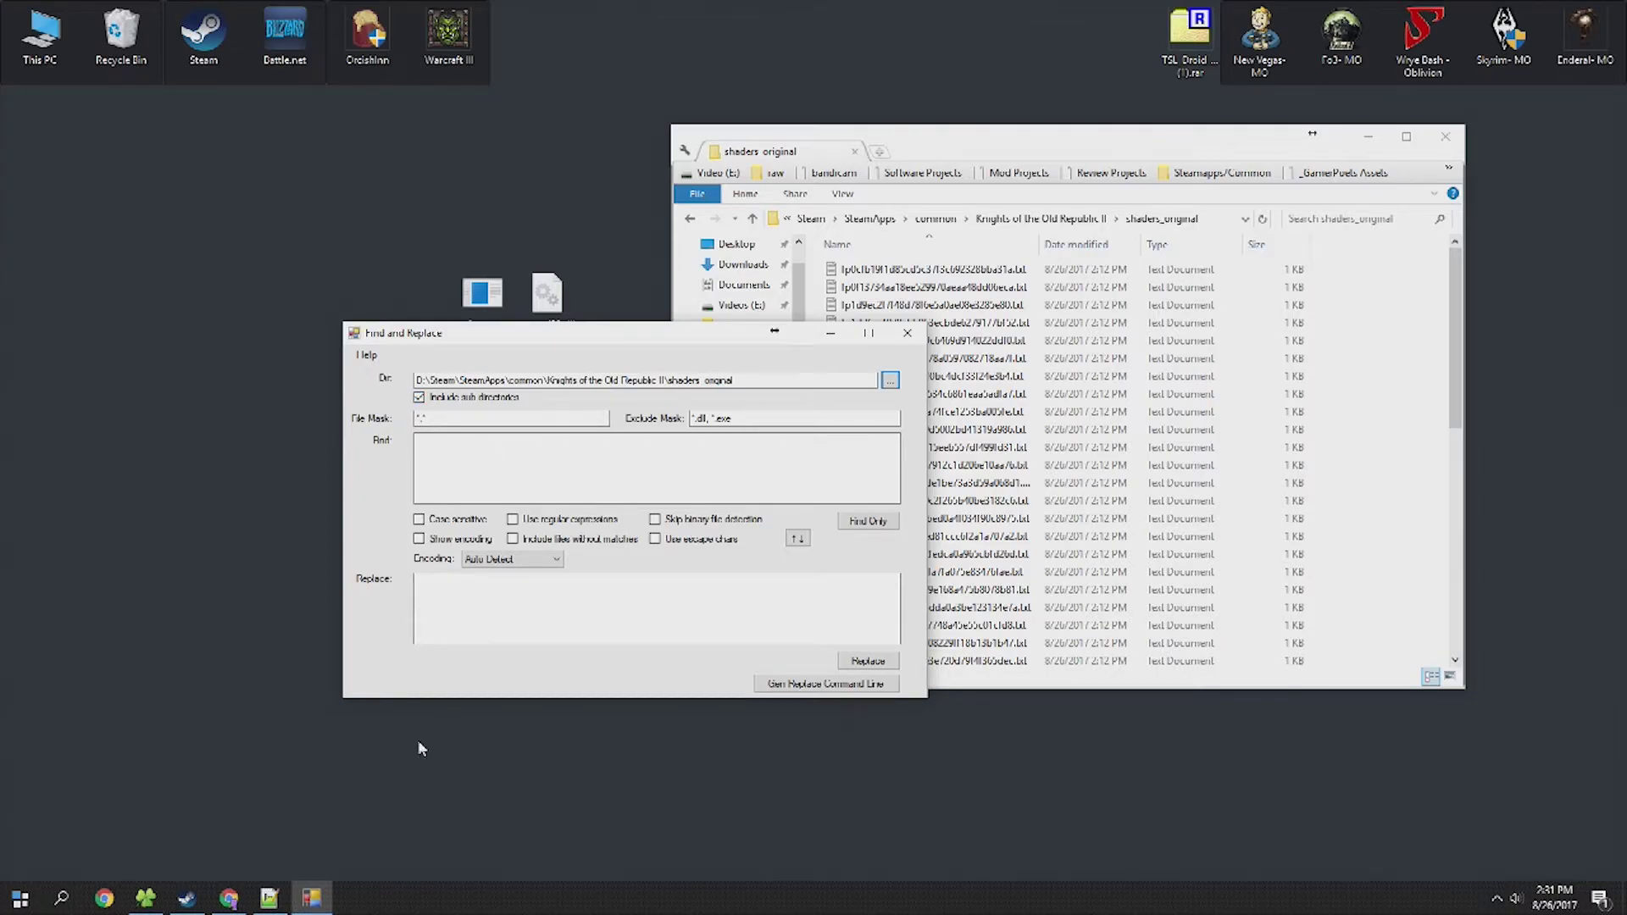
Step: Copy the selected "MOV result.color, r0;" line from Notepad++ and paste it as the Find text in Find and Replace
{"action": "left_click", "coordinate": [285, 898]}
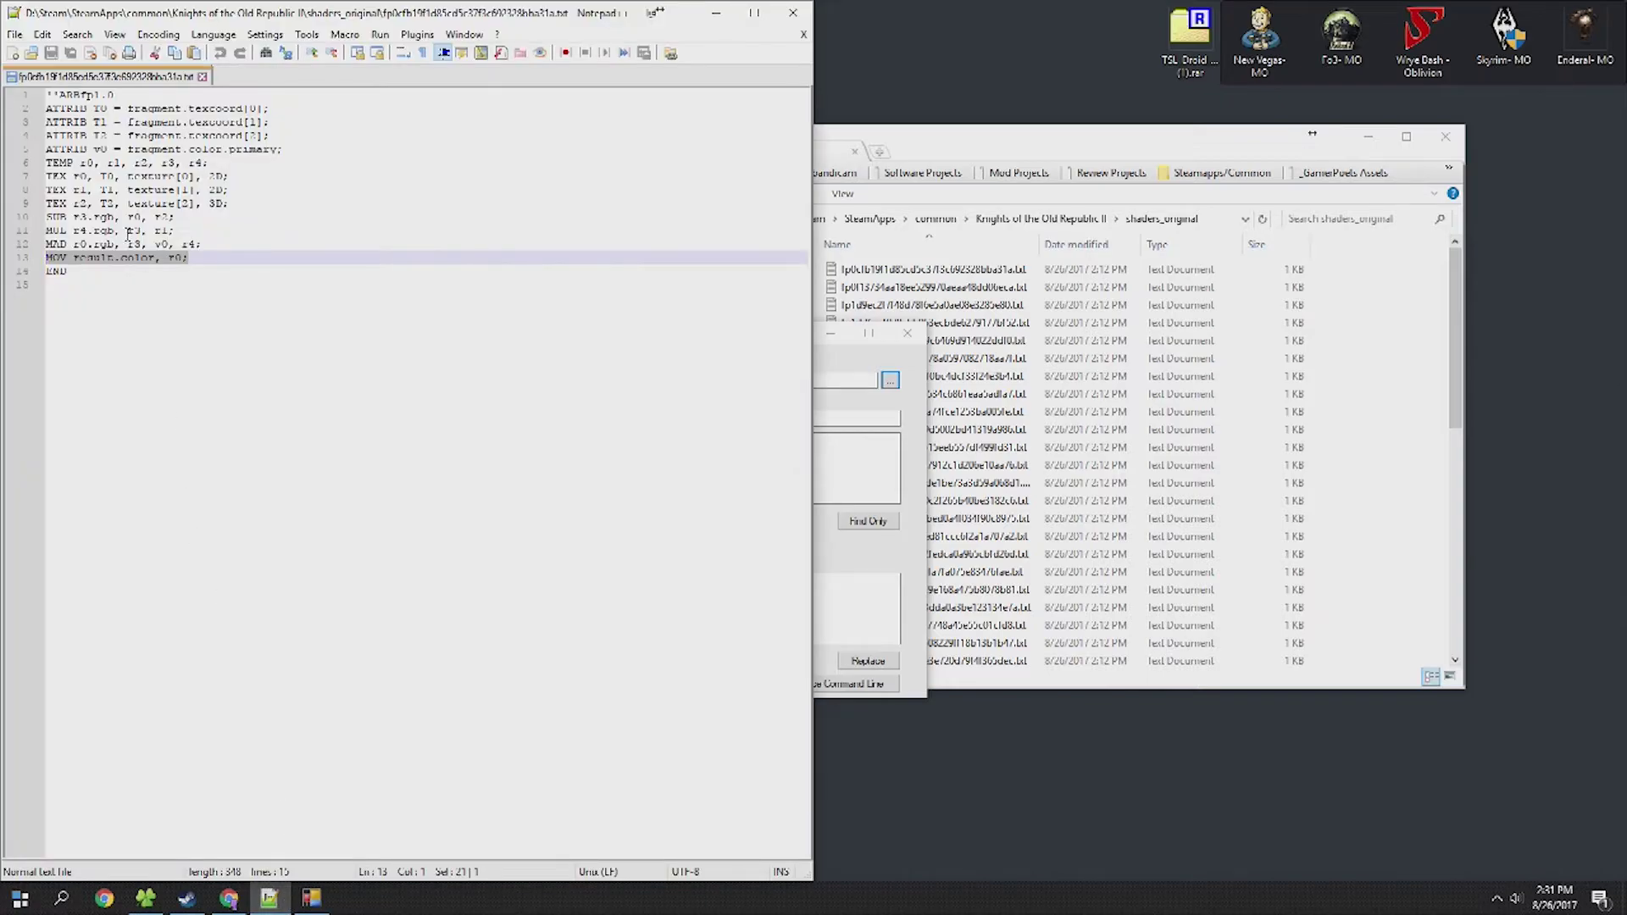
{"action": "right_click", "coordinate": [157, 263]}
{"action": "left_click", "coordinate": [249, 296]}
{"action": "left_click", "coordinate": [815, 392]}
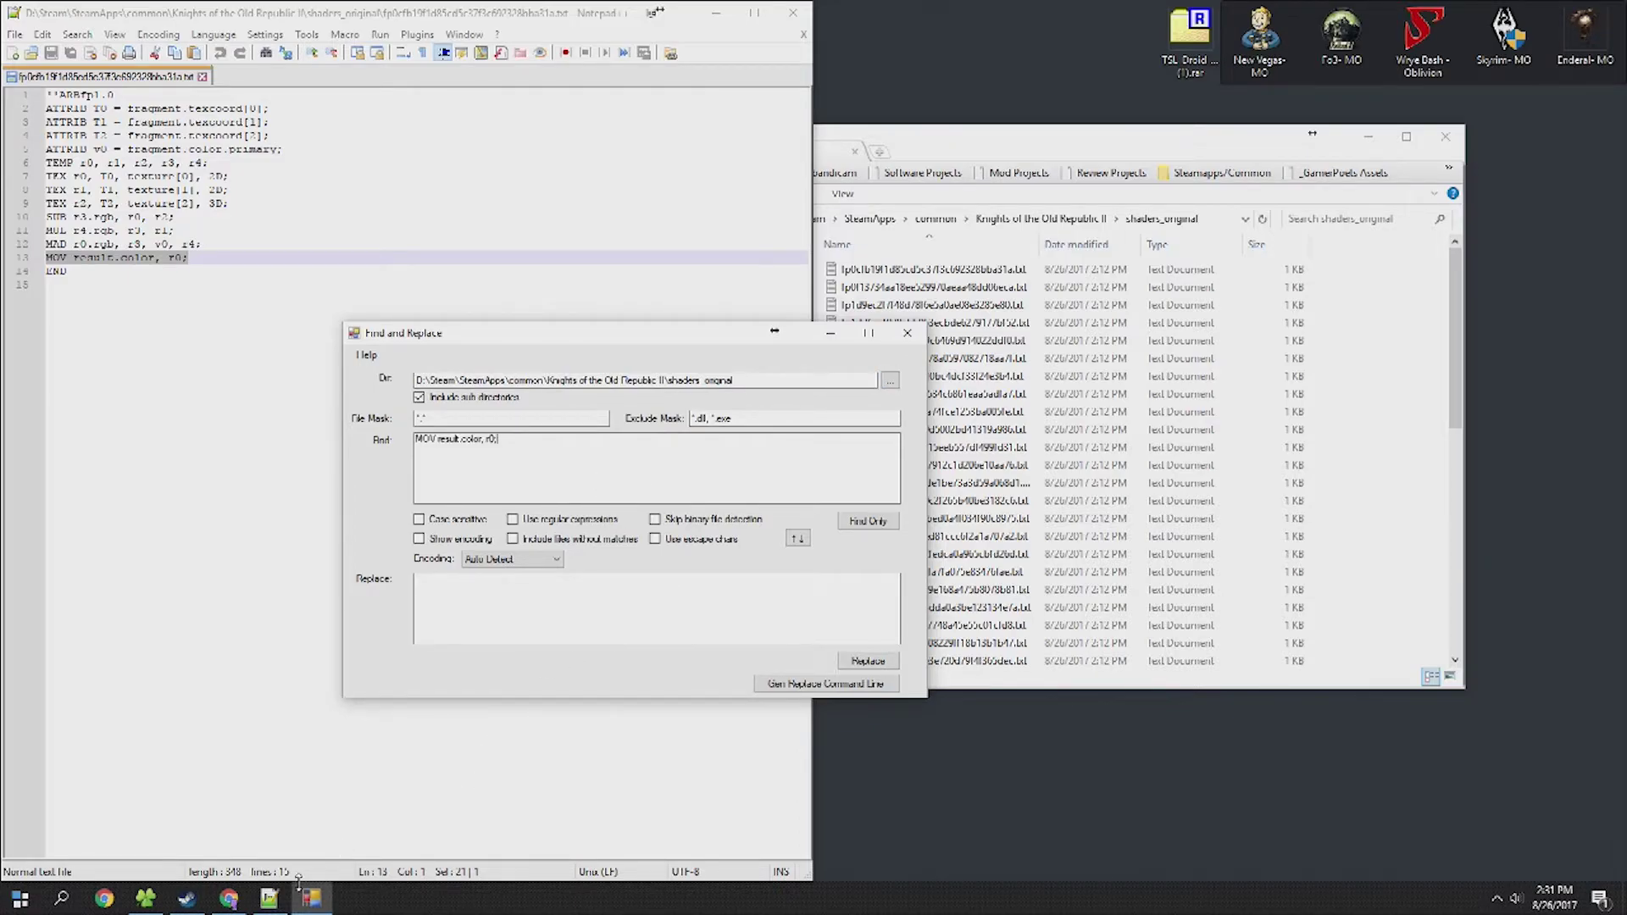
Step: Copy the README's fog code from "PARAM p = program.env[8];" through the LRP line and paste it as the Replace text
{"action": "left_click", "coordinate": [229, 899]}
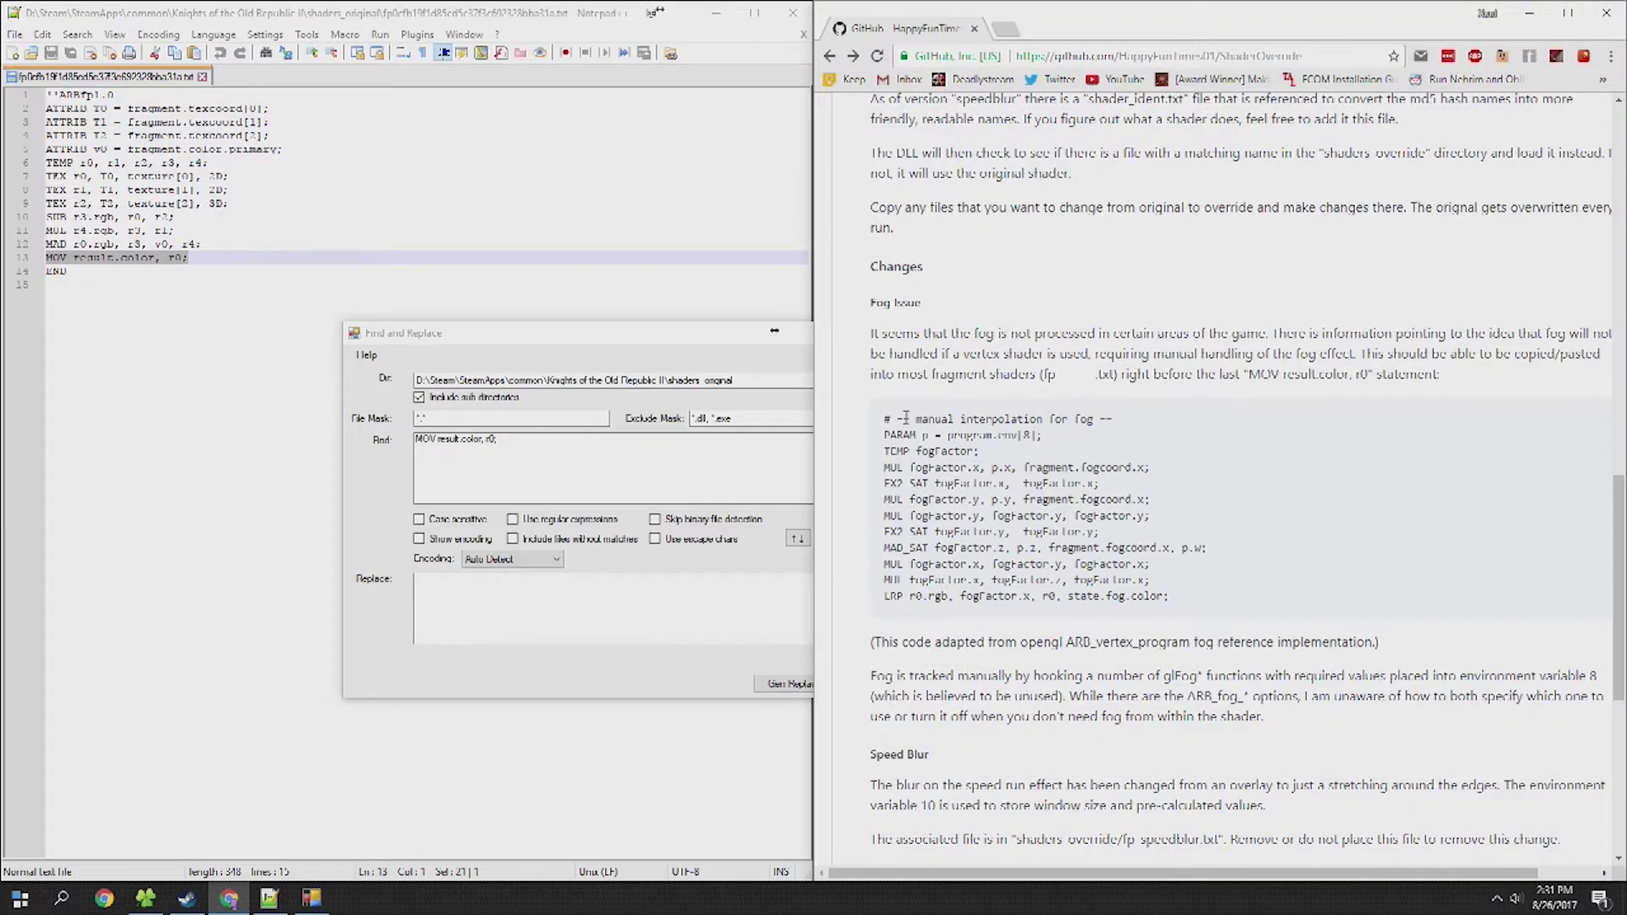
{"action": "left_click_drag", "start_coordinate": [885, 436], "coordinate": [1169, 608]}
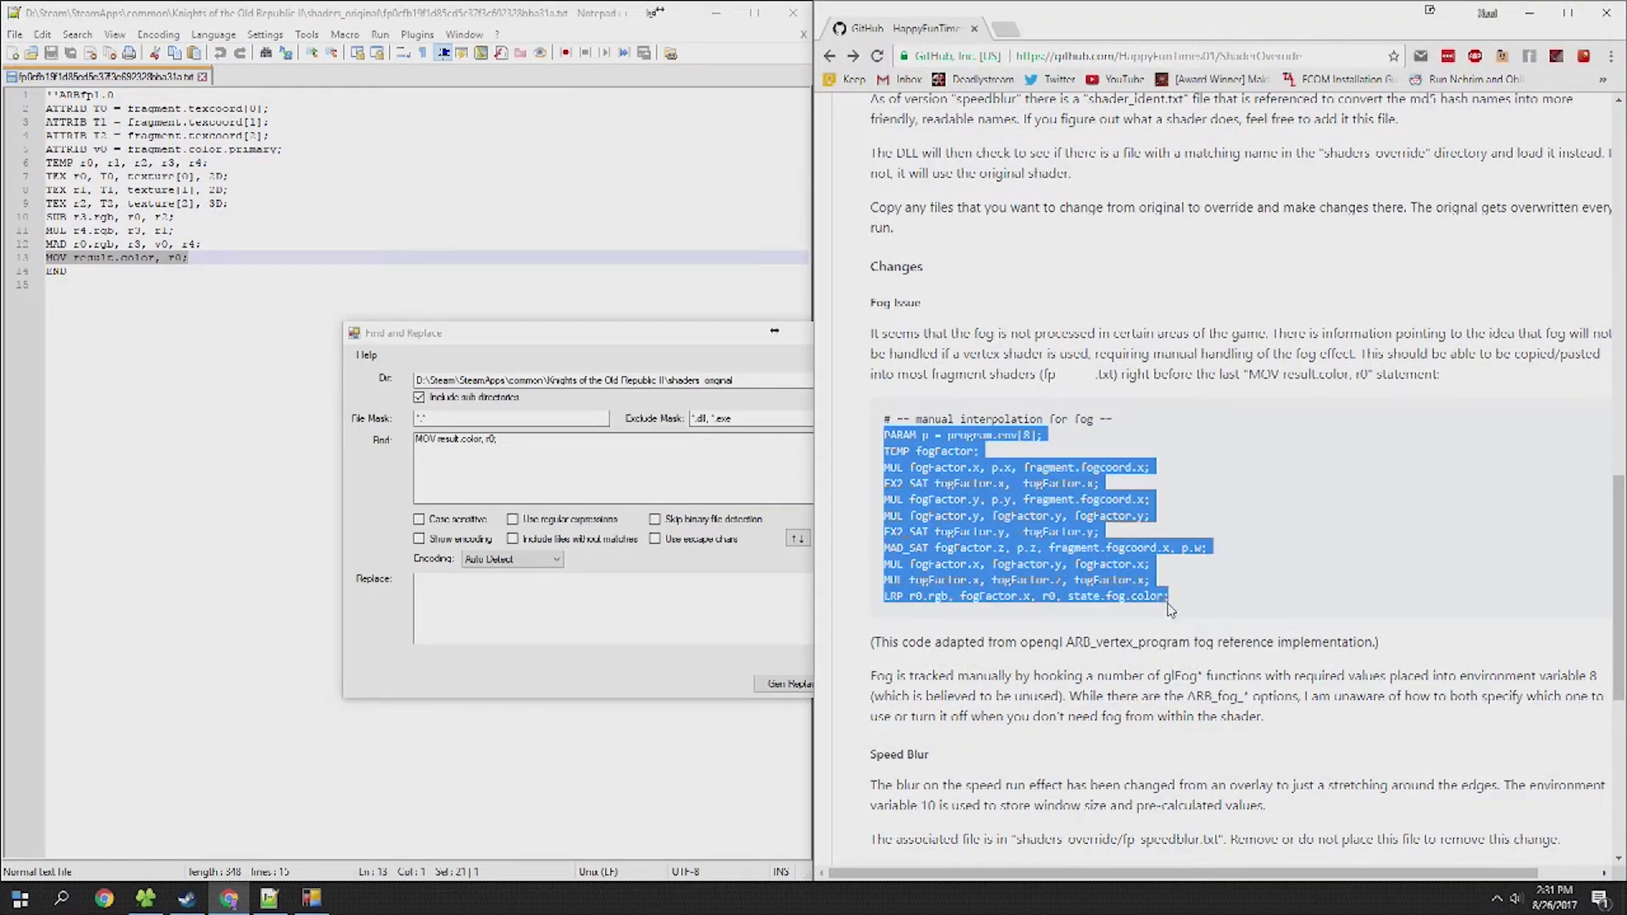
{"action": "left_click", "coordinate": [495, 592]}
{"action": "type", "text": "PARAM p = program.env[8]; TEMP fogFactor; MUL fogFactor.x, p.x, fragment.fogcoord.x; EX2_SAT fogFactor.x, fogFactor.x; MUL fogFactor.y, p.y, fragment.fogcoord.x; MUL fogFactor.y, fogFactor.y, fogFactor.y; EX2_SAT fogFactor.y, fogFactor.y; MAD_SAT fogFactor.z, p.z, fragment.fogcoord.x, p.w; MUL fogFactor.x, fogFactor.y, fogFactor.x; MUL fogFactor.x, fogFactor.z, fogFactor.x; LRP r0.rgb, fogFactor.x, r0, state.fog.color;"}
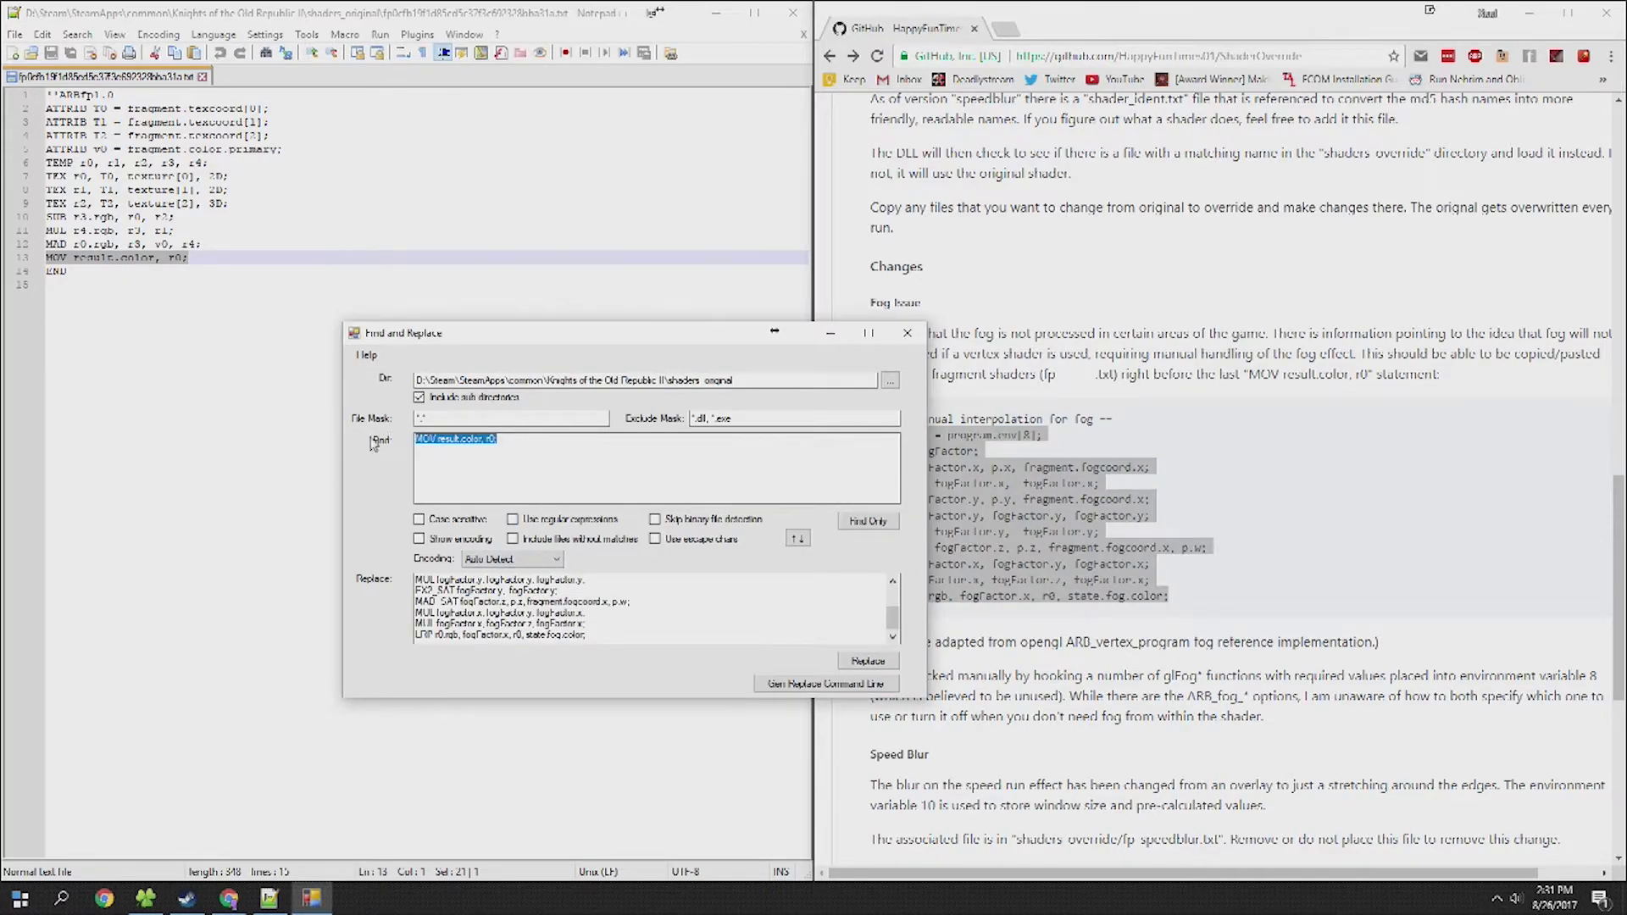
Step: Add "MOV result.color, r0;" on a new line at the end of the Replace text, below the LRP line
{"action": "mouse_move", "coordinate": [892, 623]}
{"action": "left_mouse_down"}
{"action": "mouse_move", "coordinate": [892, 604]}
{"action": "mouse_move", "coordinate": [888, 636]}
{"action": "left_mouse_up"}
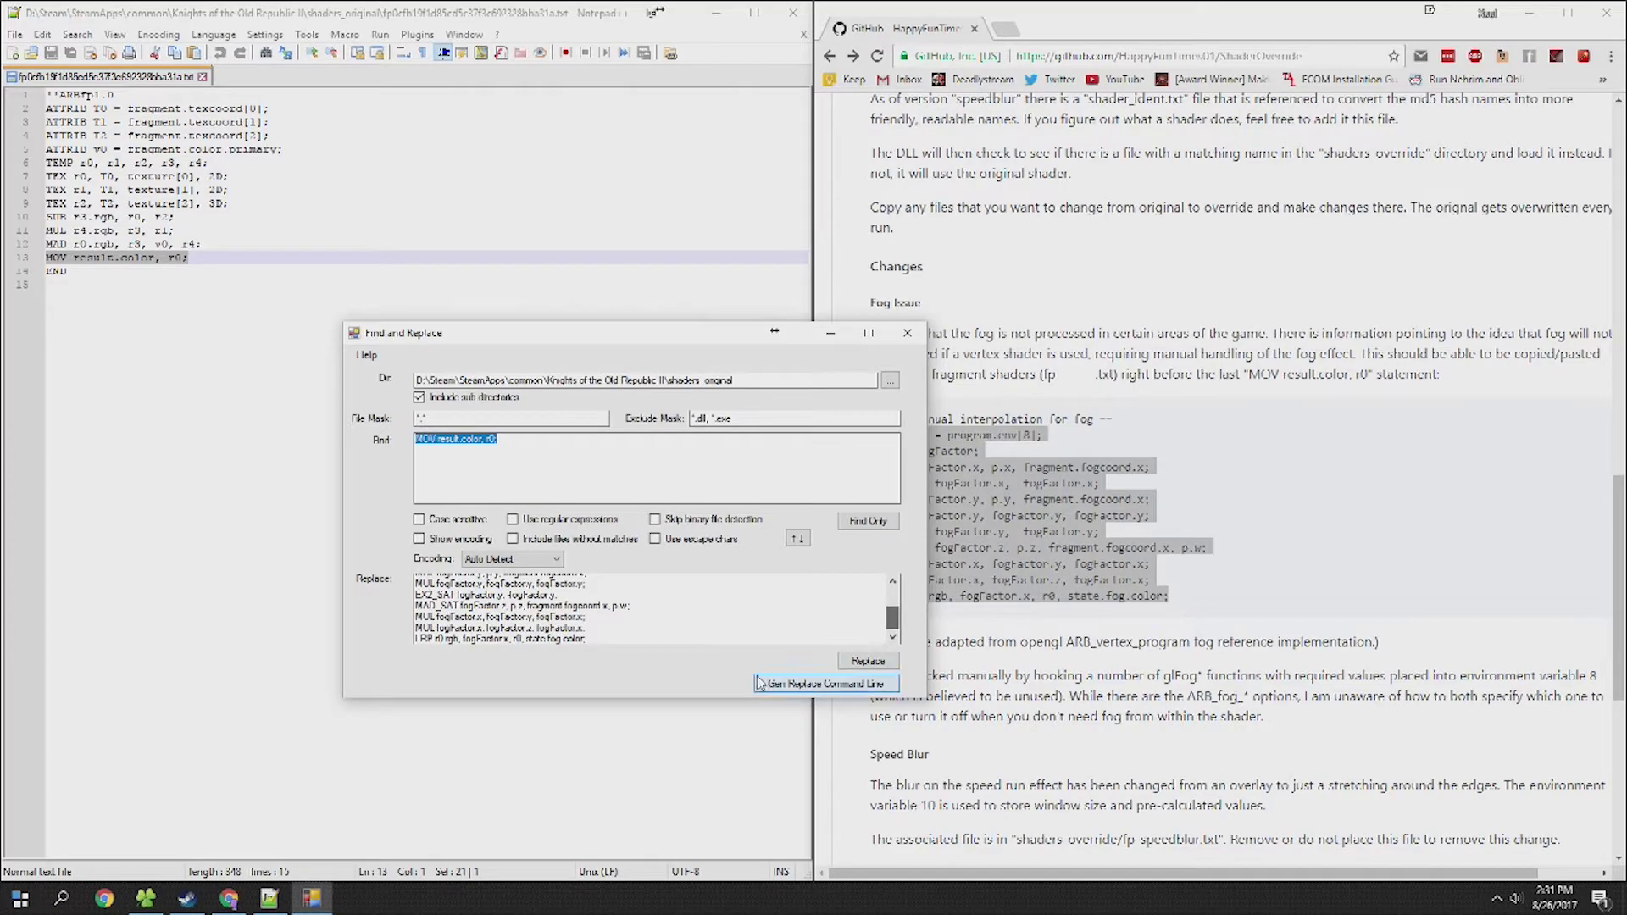
{"action": "left_click", "coordinate": [593, 628]}
{"action": "key", "text": "Return"}
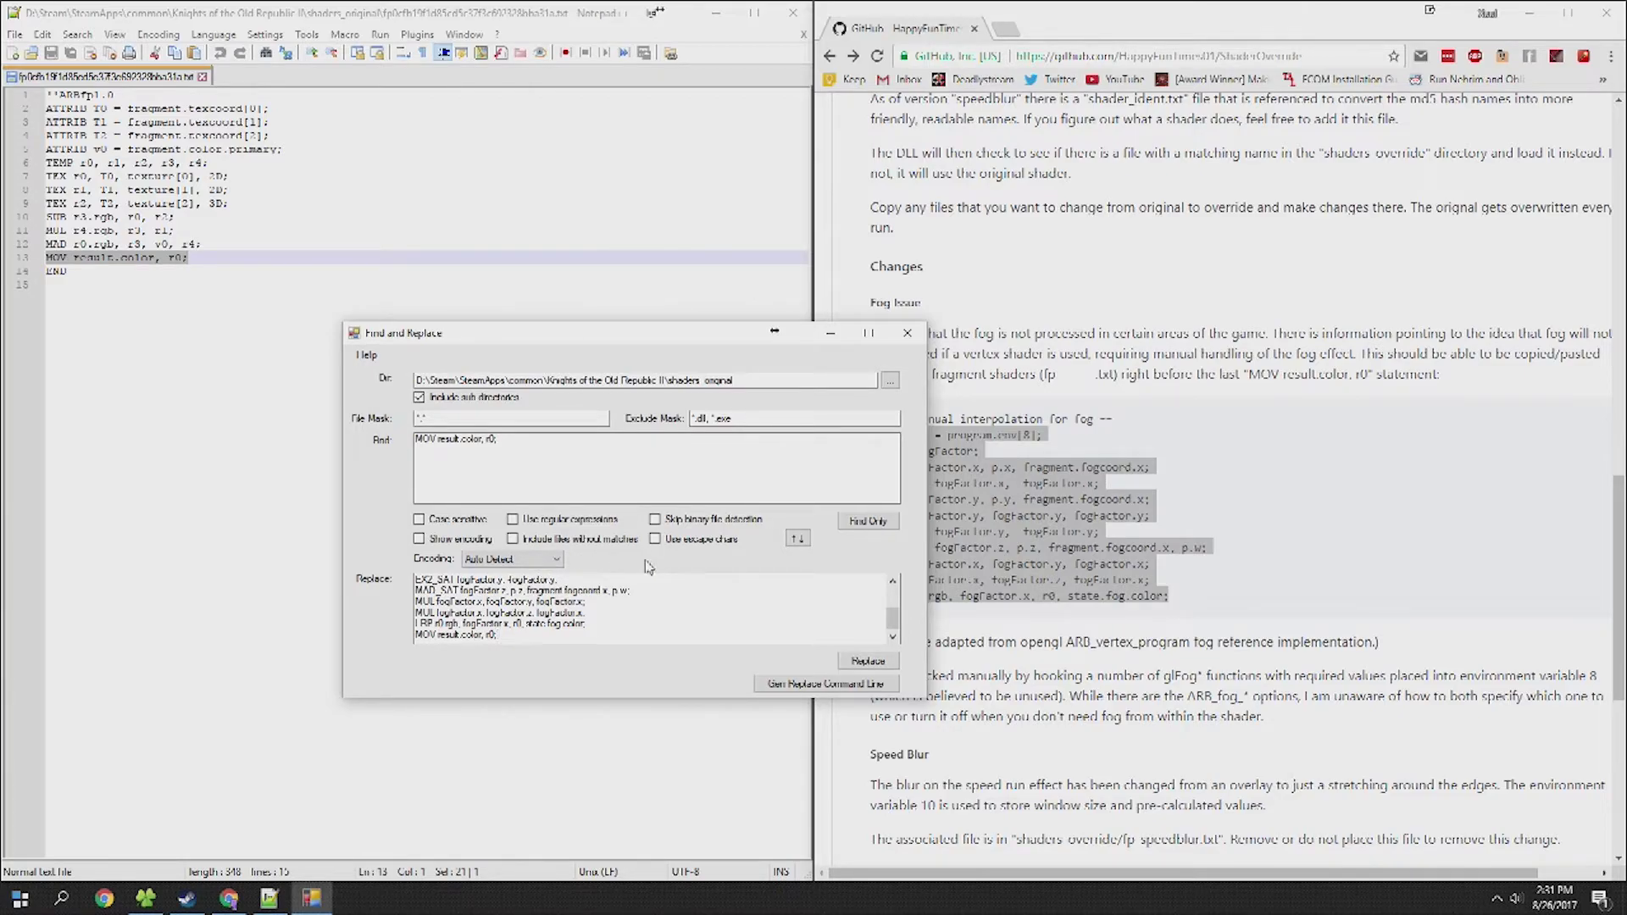
Step: Minimize the browser and Notepad++, run the replacement on all shader files, review the results list, and close Find and Replace
{"action": "left_click", "coordinate": [1524, 11]}
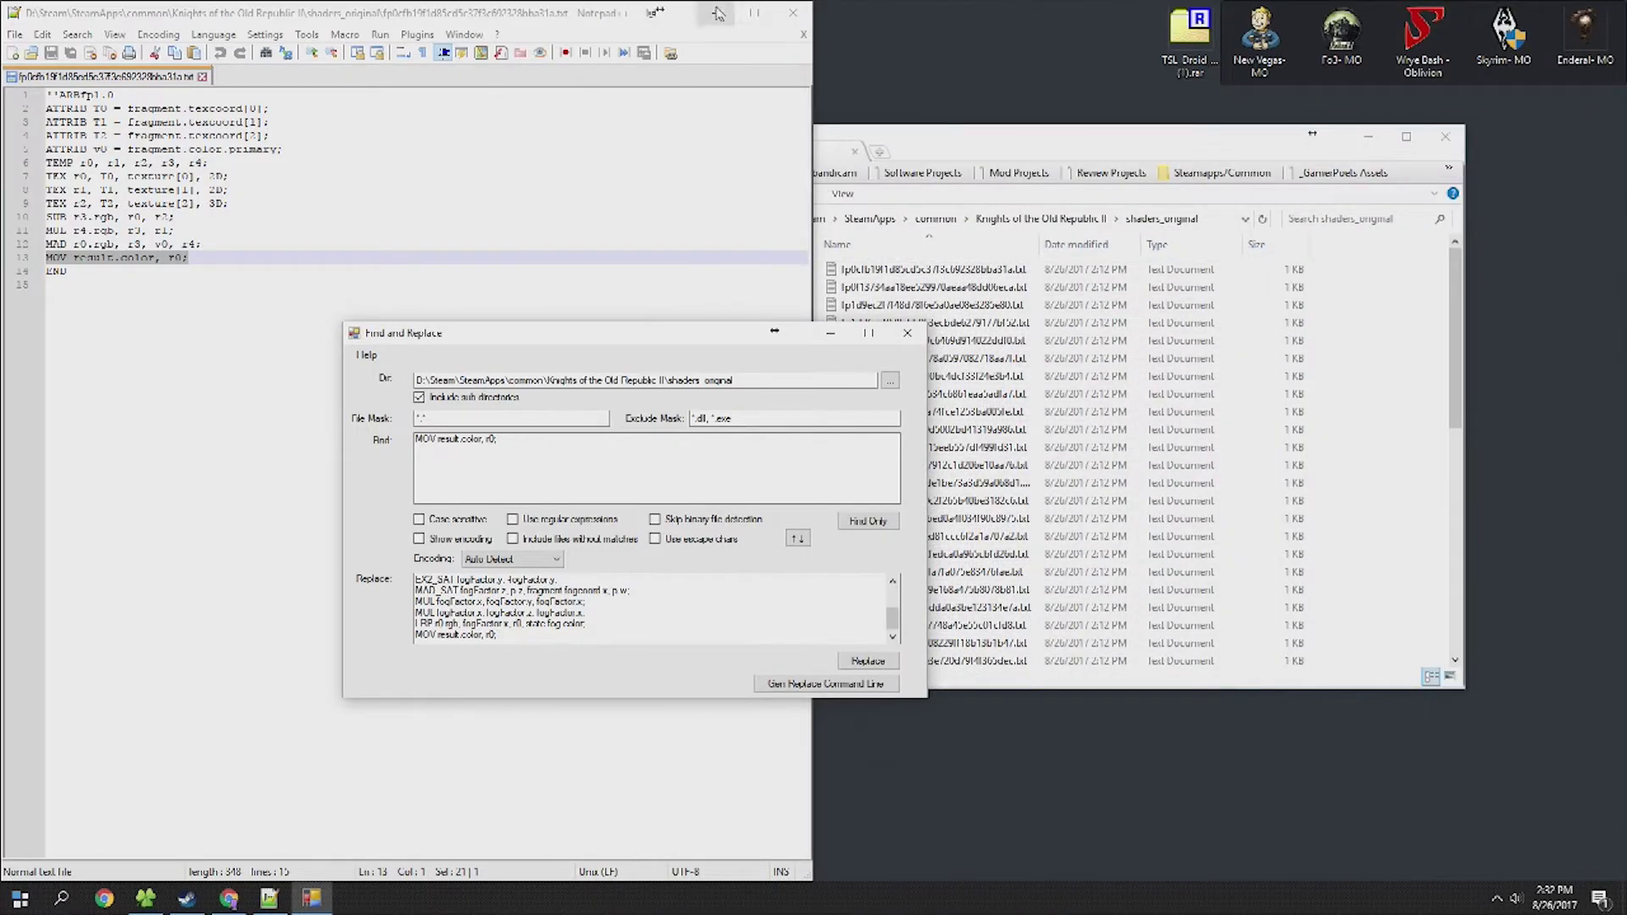
{"action": "left_click", "coordinate": [718, 13]}
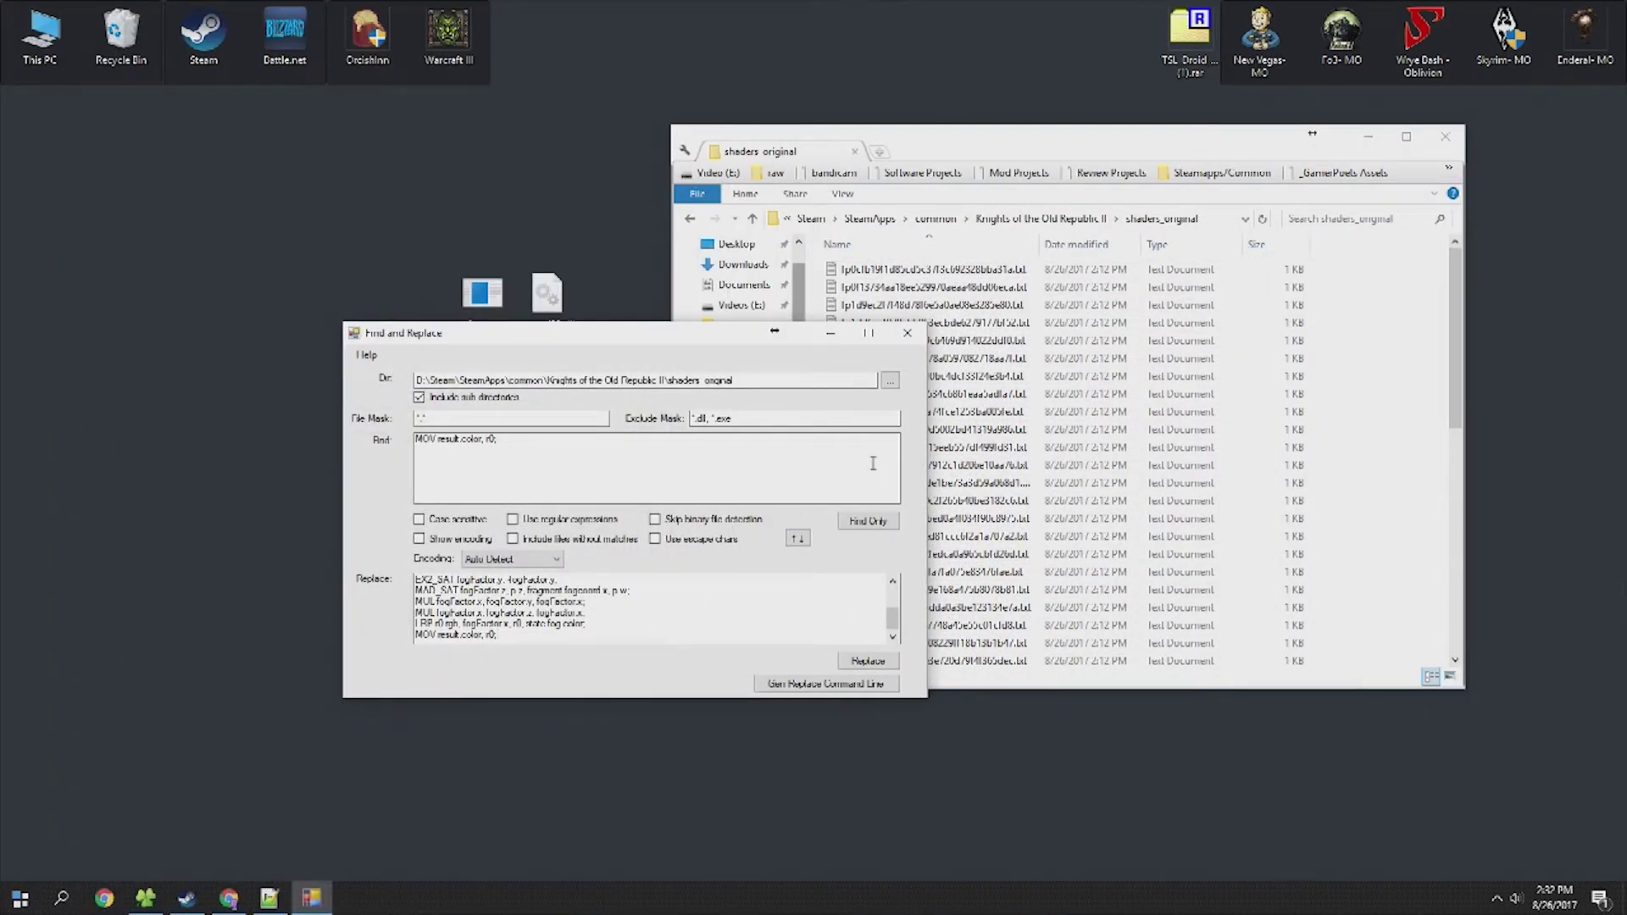
{"action": "left_click", "coordinate": [860, 664]}
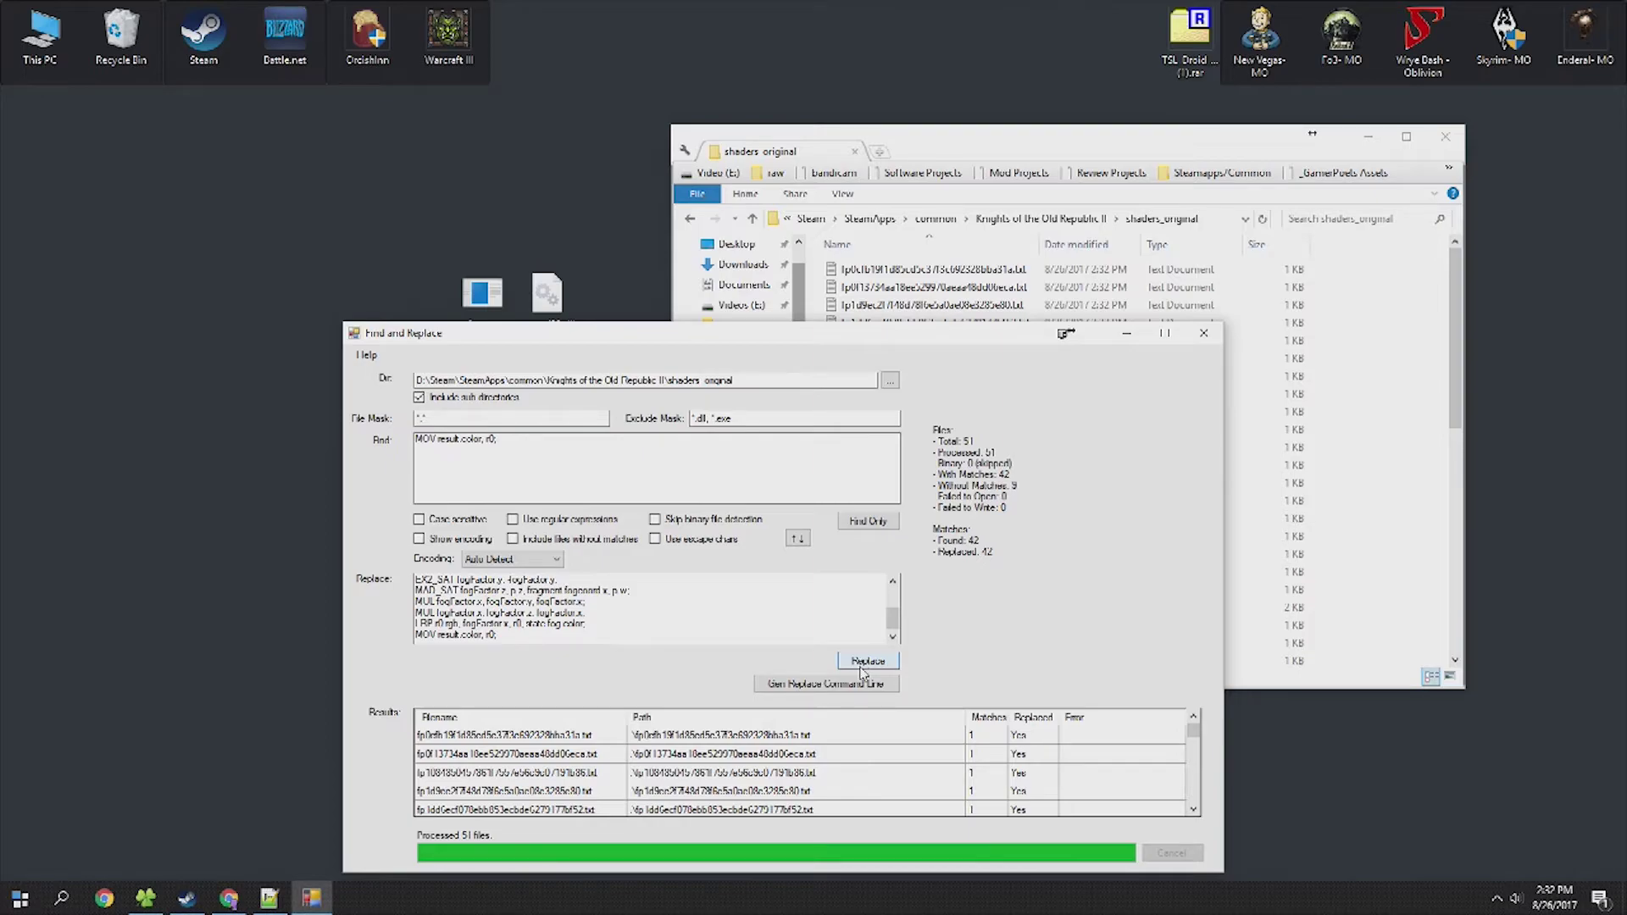
{"action": "left_click_drag", "start_coordinate": [1192, 736], "coordinate": [1190, 812]}
{"action": "left_click", "coordinate": [1203, 332]}
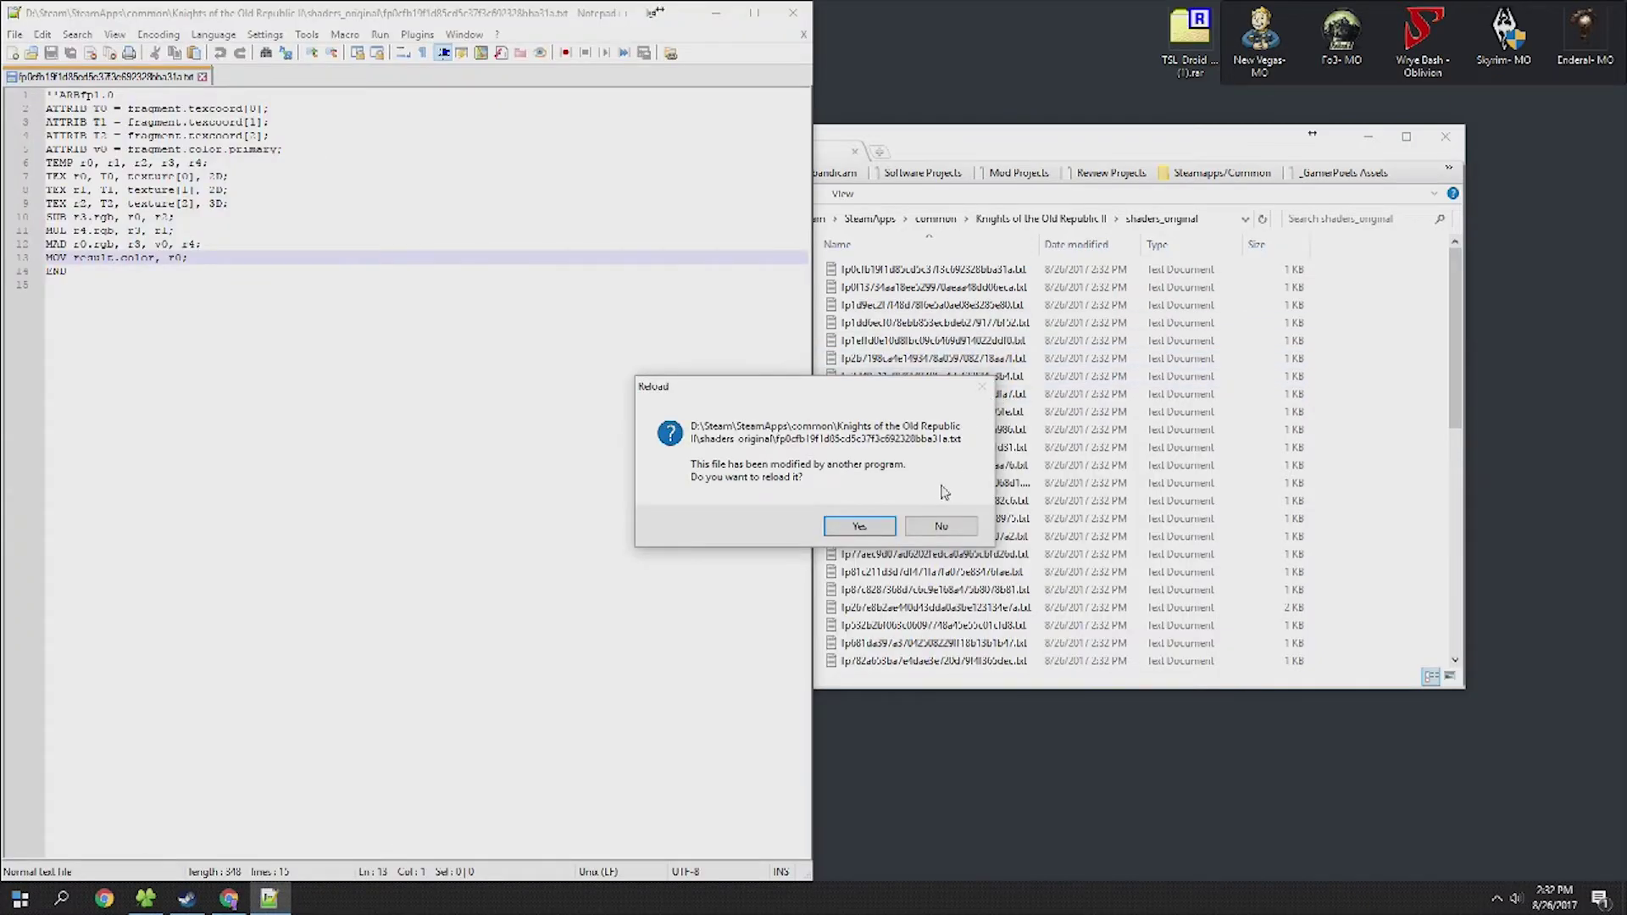
Step: Reload the first shader file in Notepad++, examine the inserted fog code there and in the second shader file, and close the editor
{"action": "left_click", "coordinate": [888, 528]}
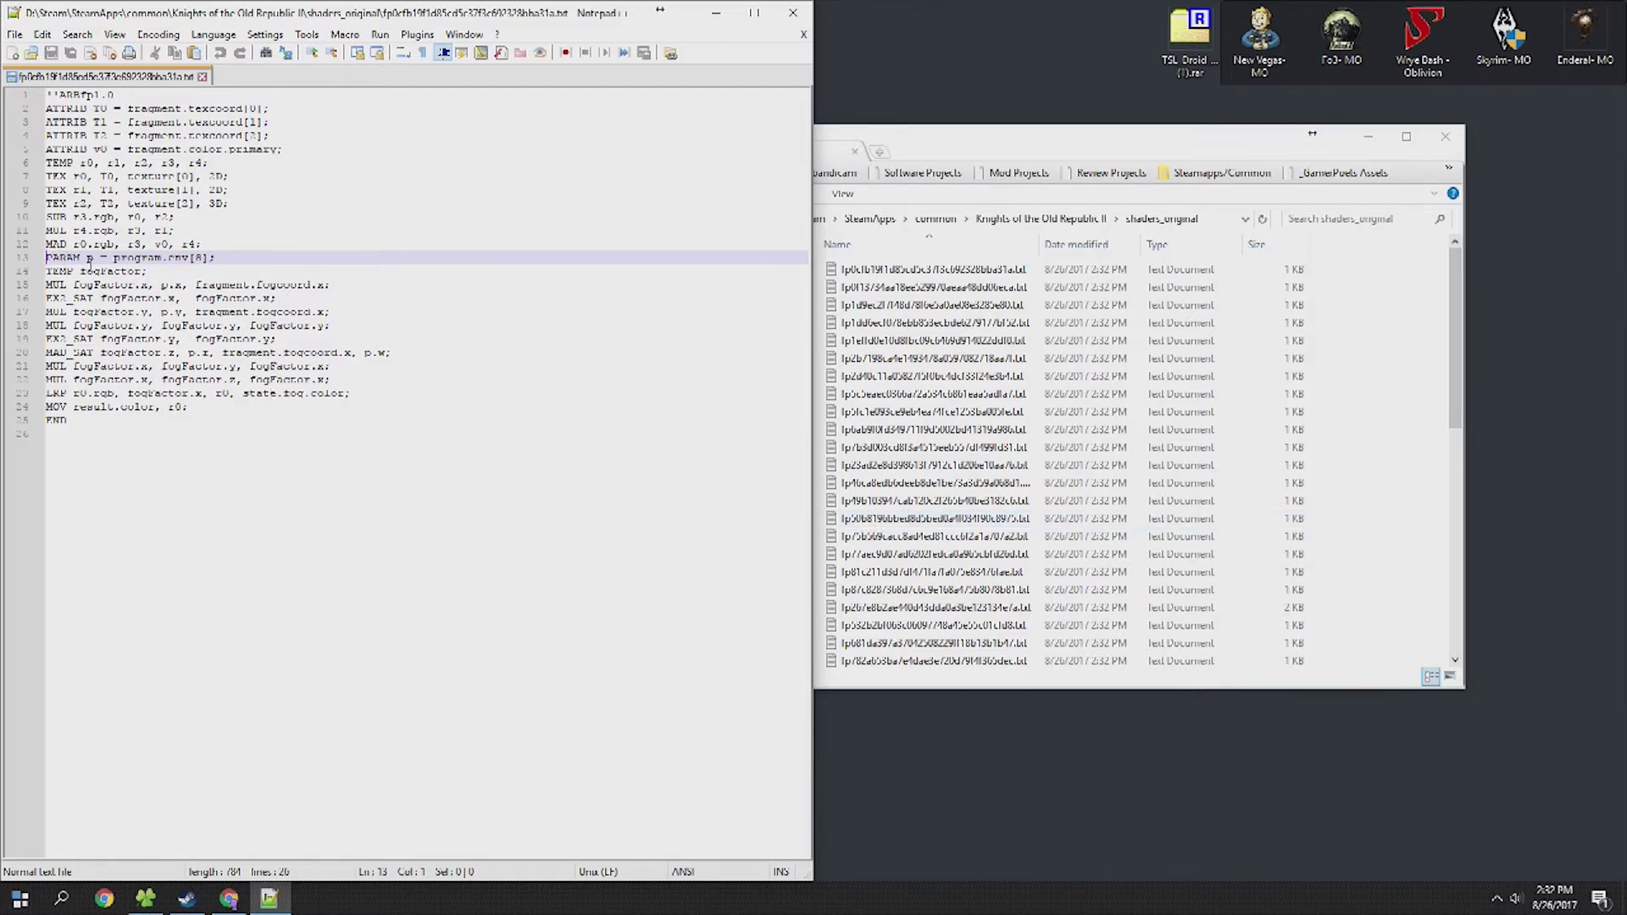
{"action": "double_click", "coordinate": [958, 288]}
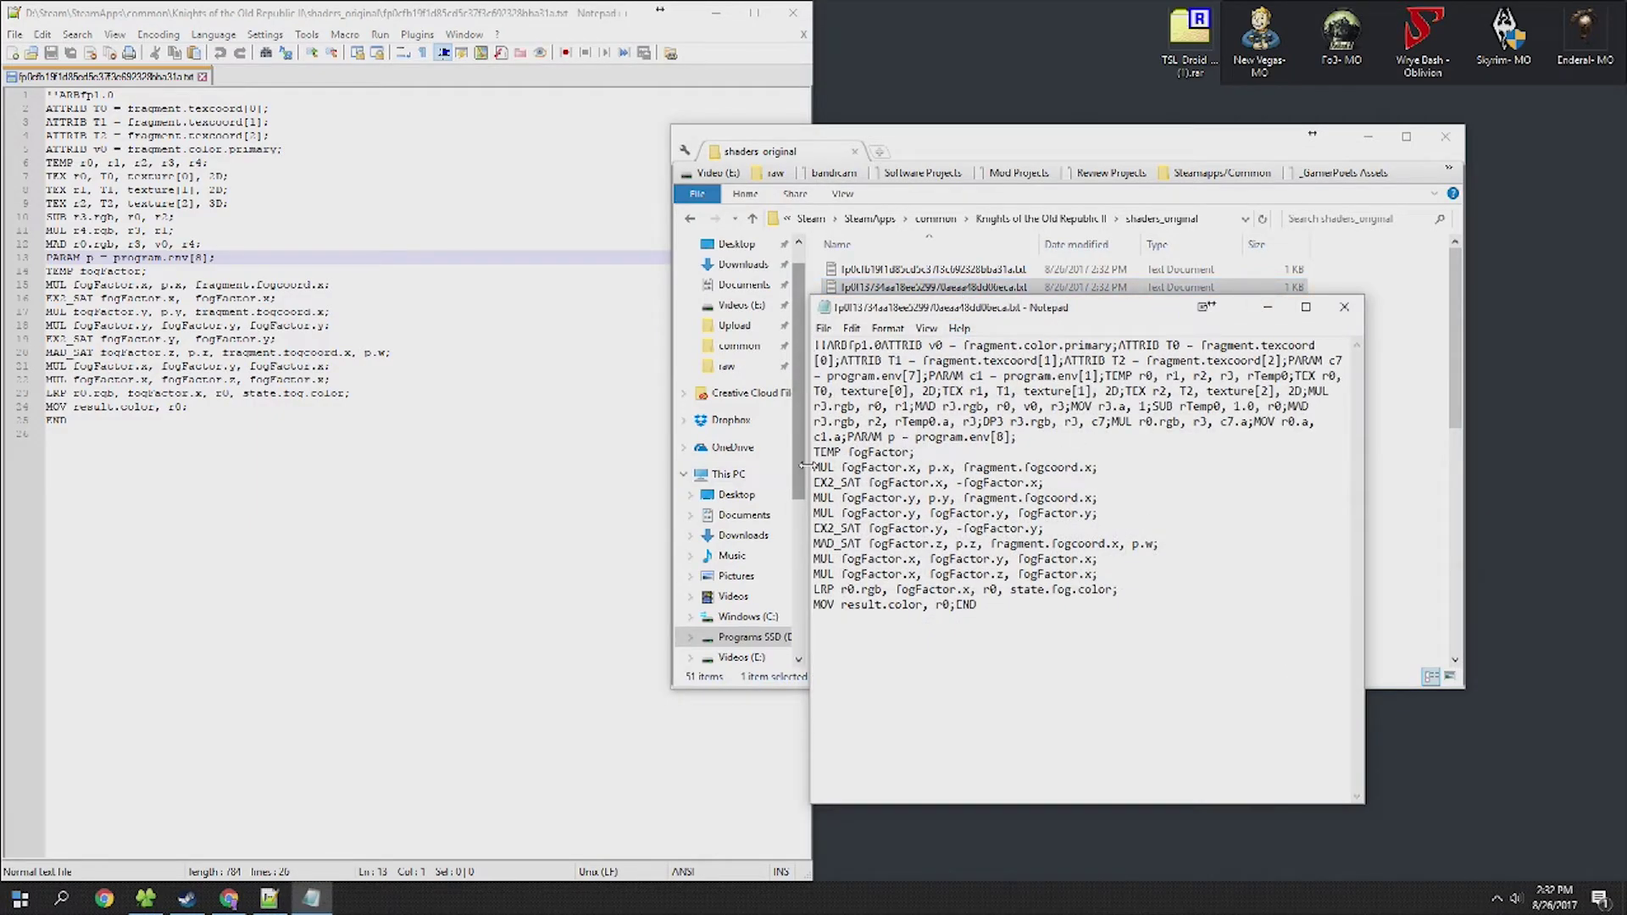
{"action": "left_click", "coordinate": [1346, 306]}
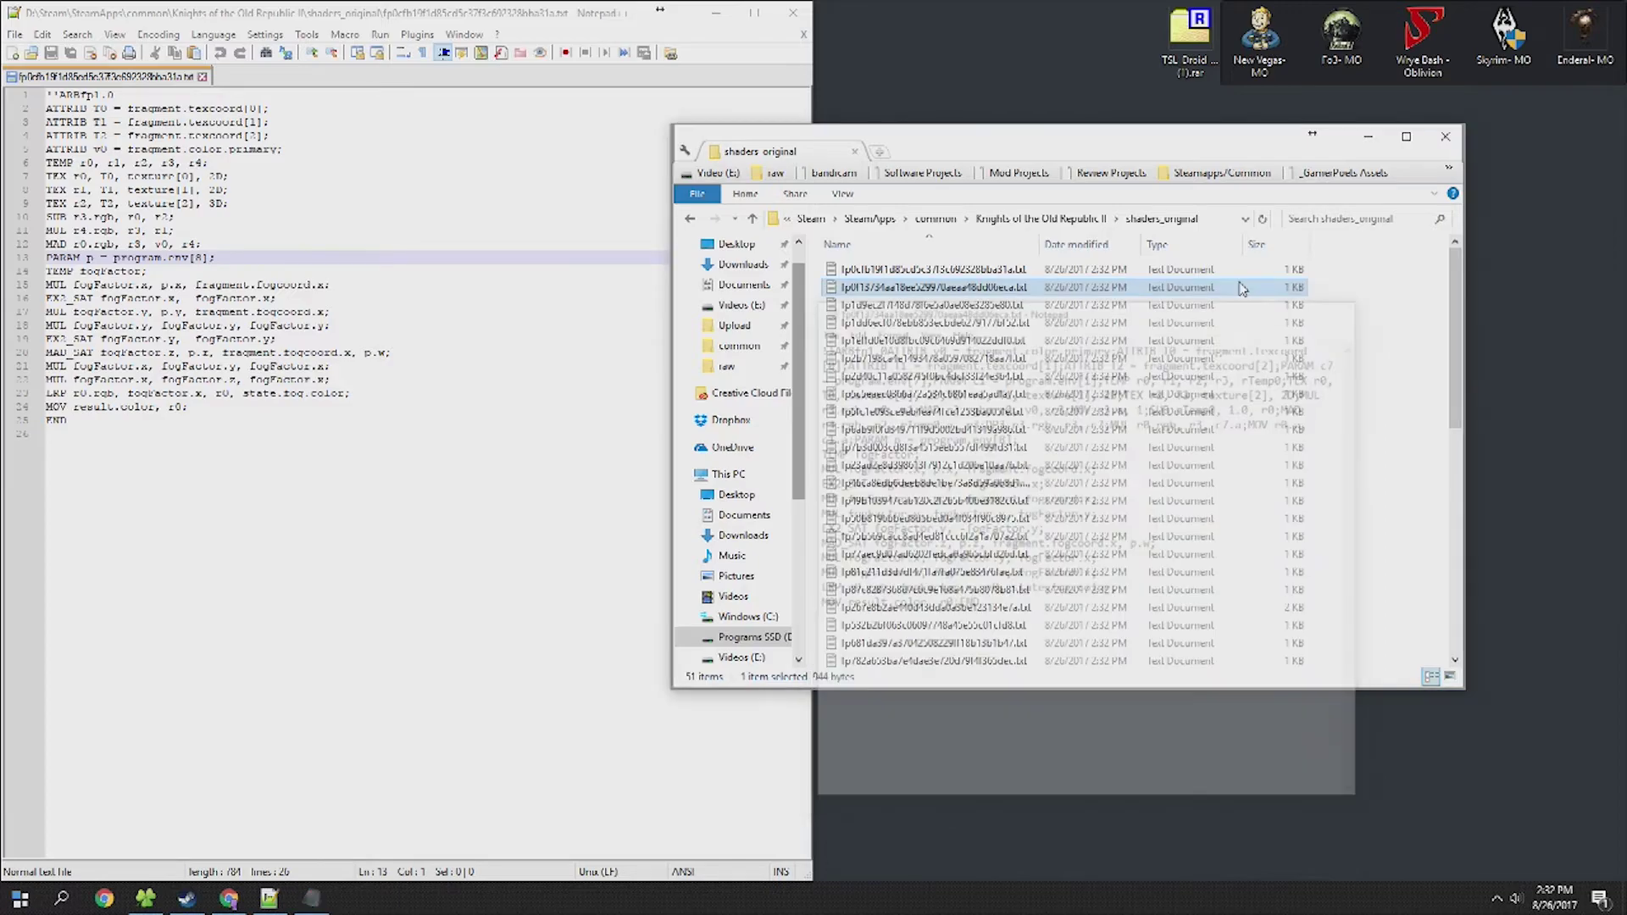
{"action": "right_click", "coordinate": [938, 288]}
{"action": "left_click", "coordinate": [1012, 392]}
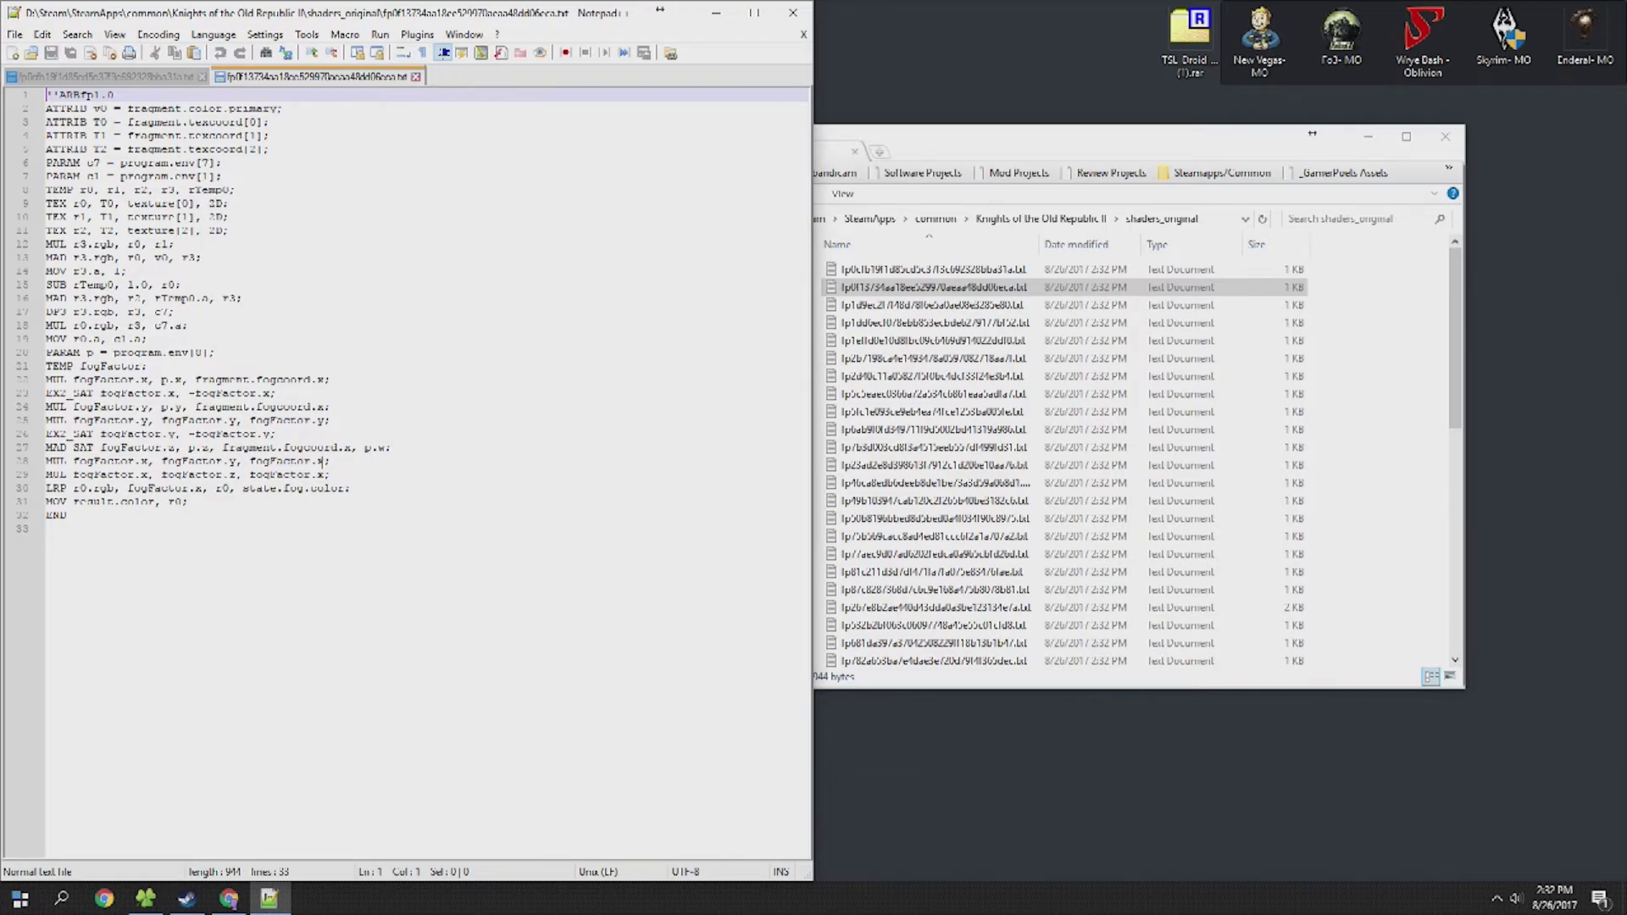
{"action": "key", "text": "alt+F4"}
Step: Select all the shader files in the shaders_original folder and copy them
{"action": "left_click", "coordinate": [932, 501]}
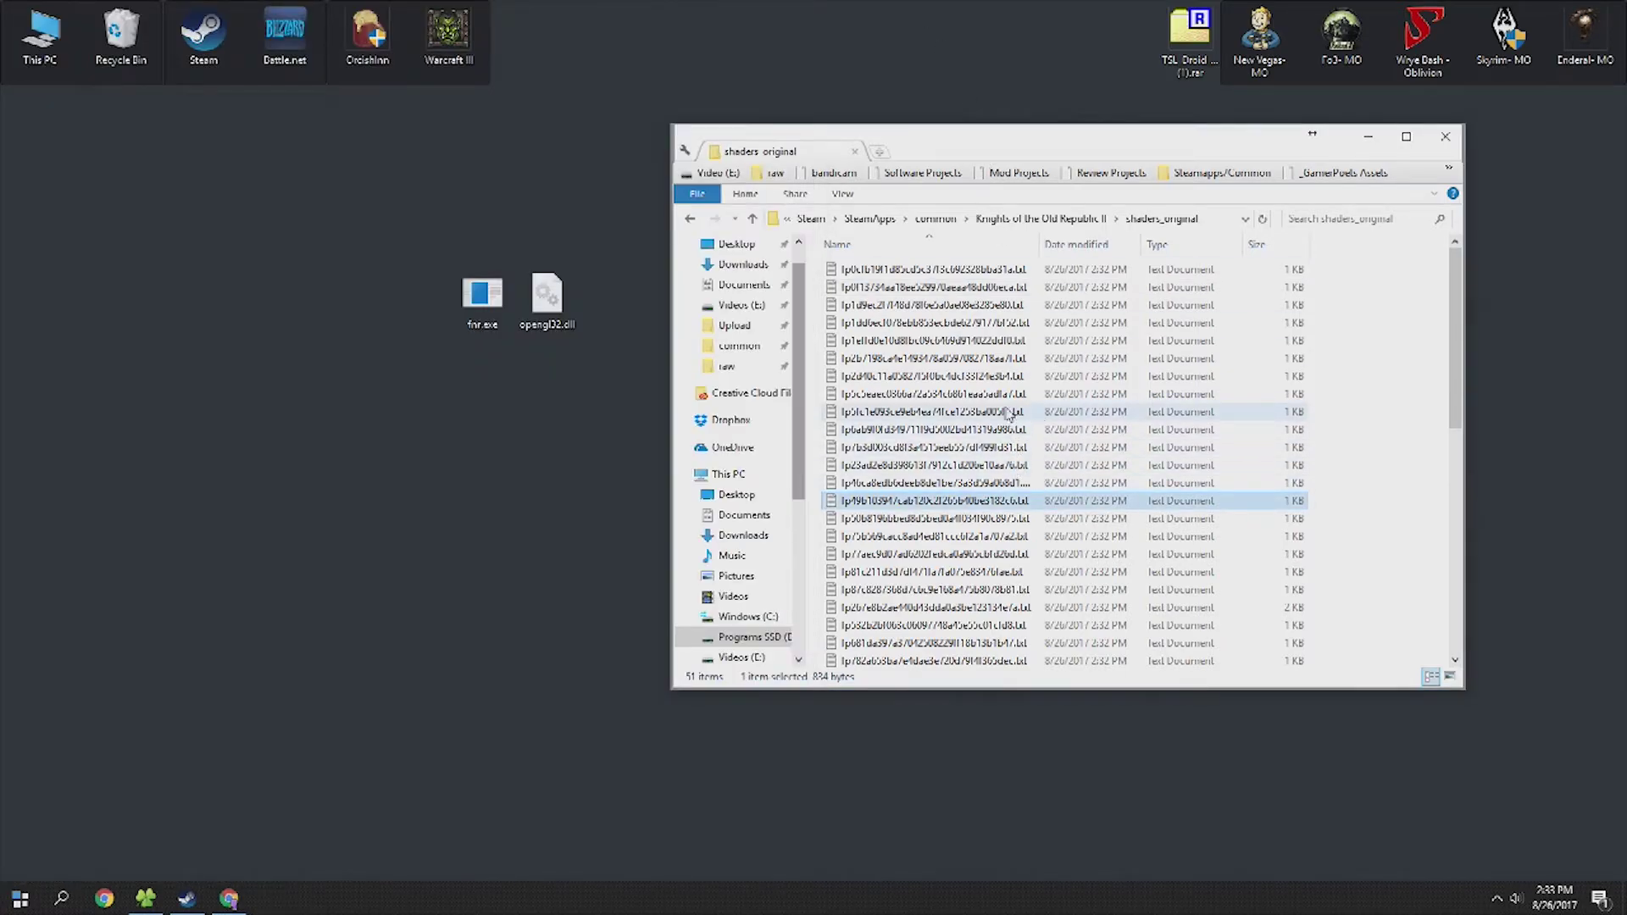
{"action": "key", "text": "ctrl+a"}
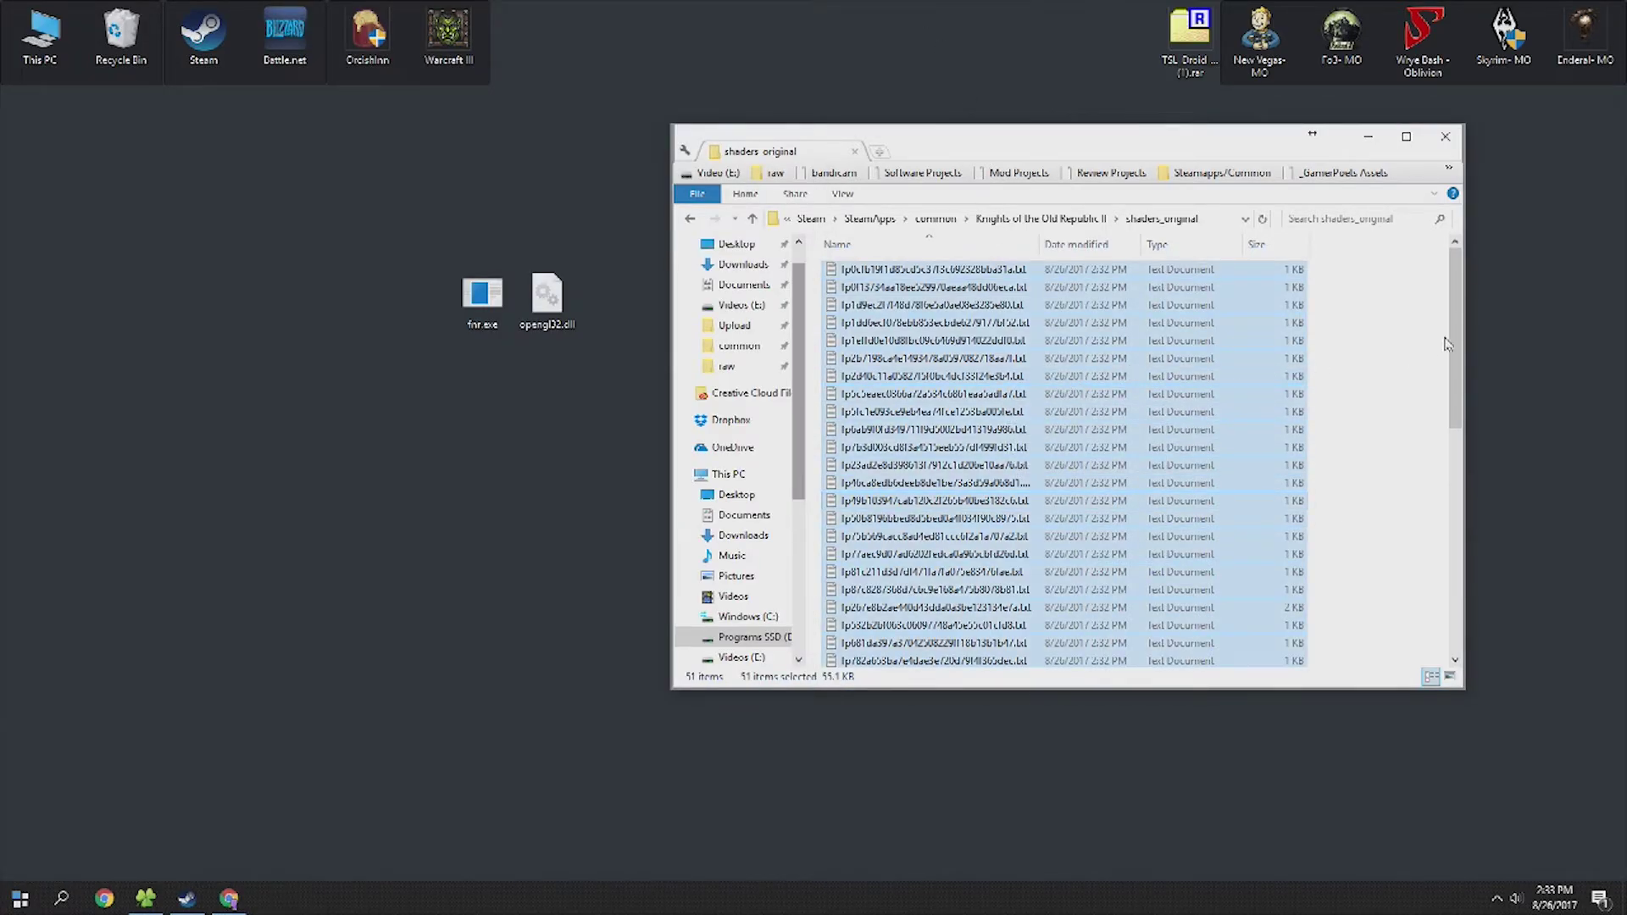
{"action": "scroll", "coordinate": [1446, 344], "scroll_direction": "down", "scroll_amount": 7}
{"action": "scroll", "coordinate": [1395, 460], "scroll_direction": "up", "scroll_amount": 7}
{"action": "right_click", "coordinate": [1066, 322]}
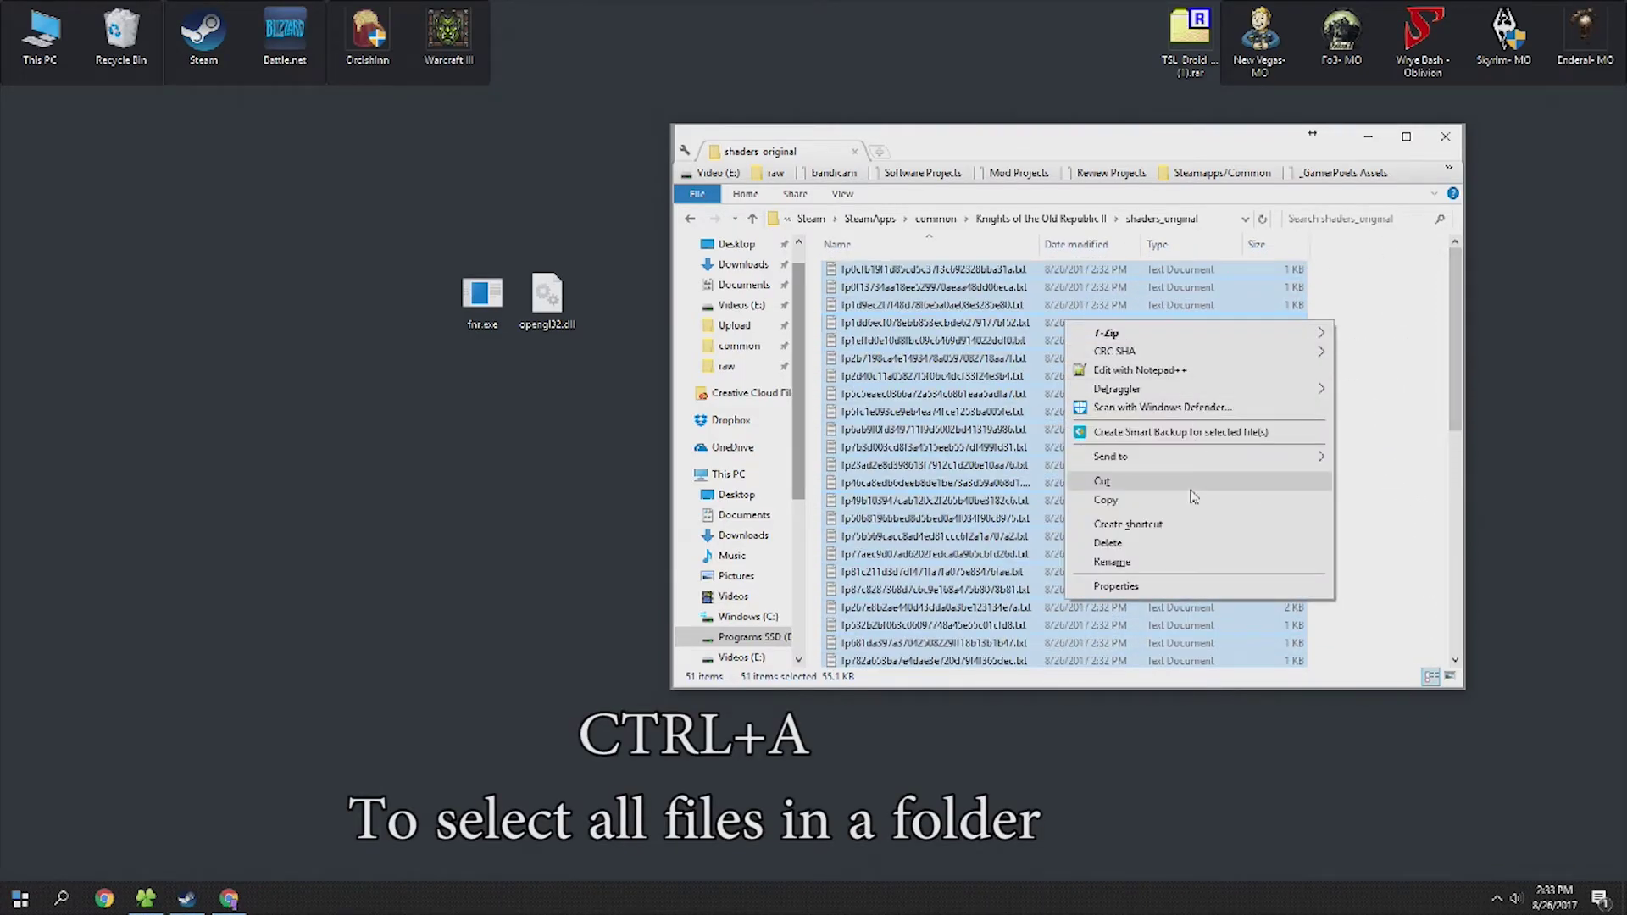
{"action": "left_click", "coordinate": [1186, 500]}
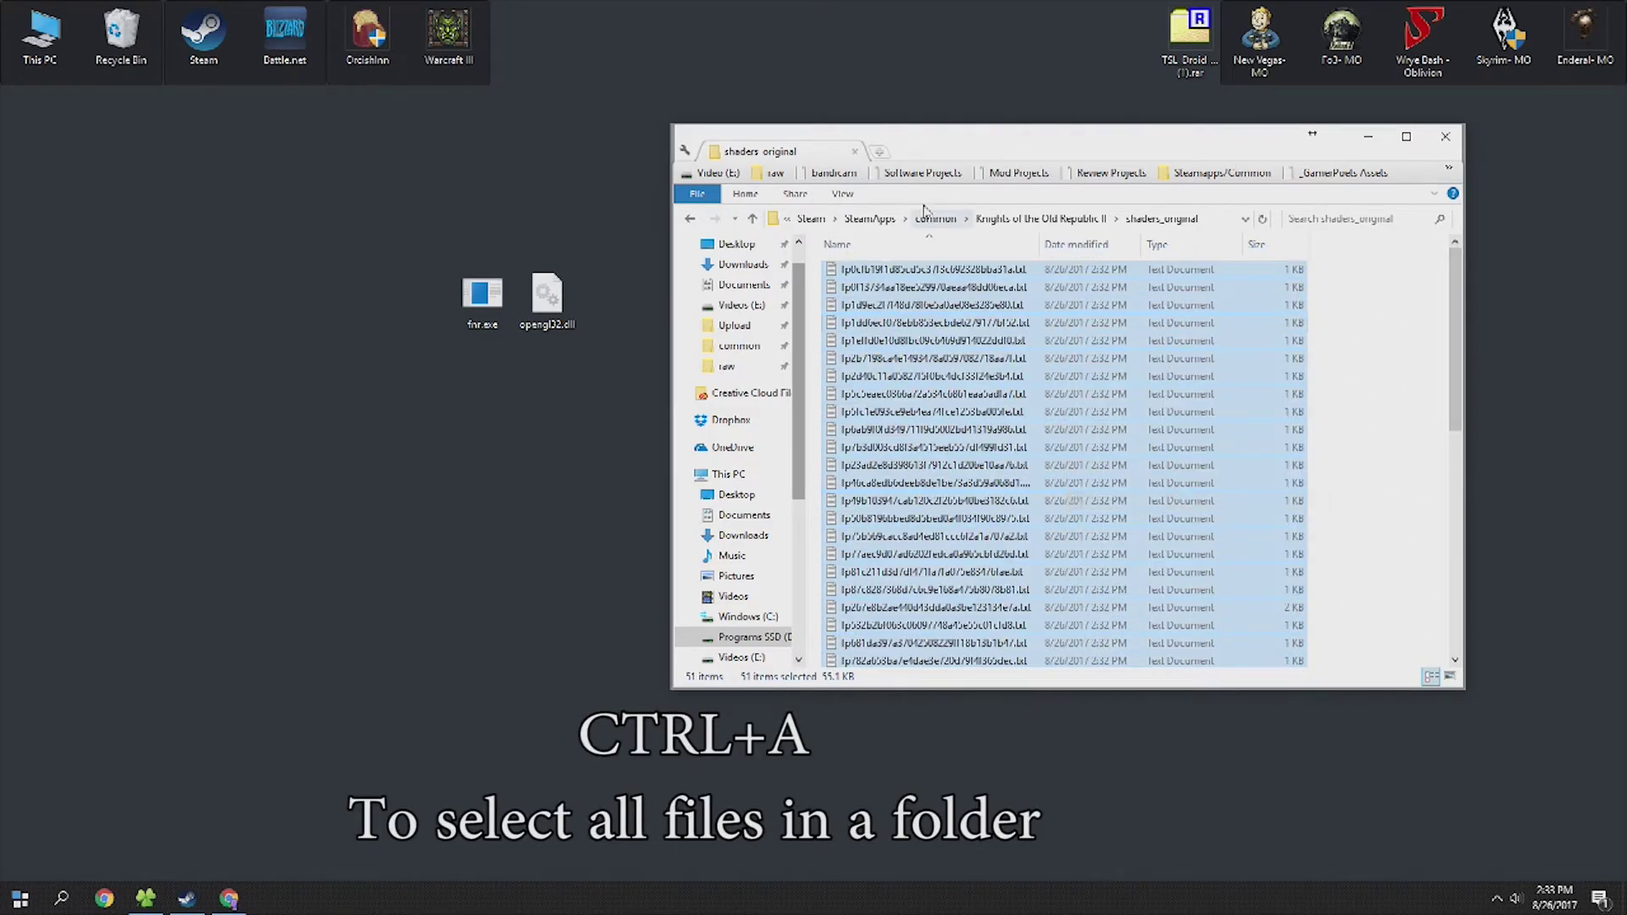
Step: Open the shaders_override folder in the Knights of the Old Republic II directory and paste the copied shader files there
{"action": "left_click", "coordinate": [1078, 220]}
{"action": "double_click", "coordinate": [898, 466]}
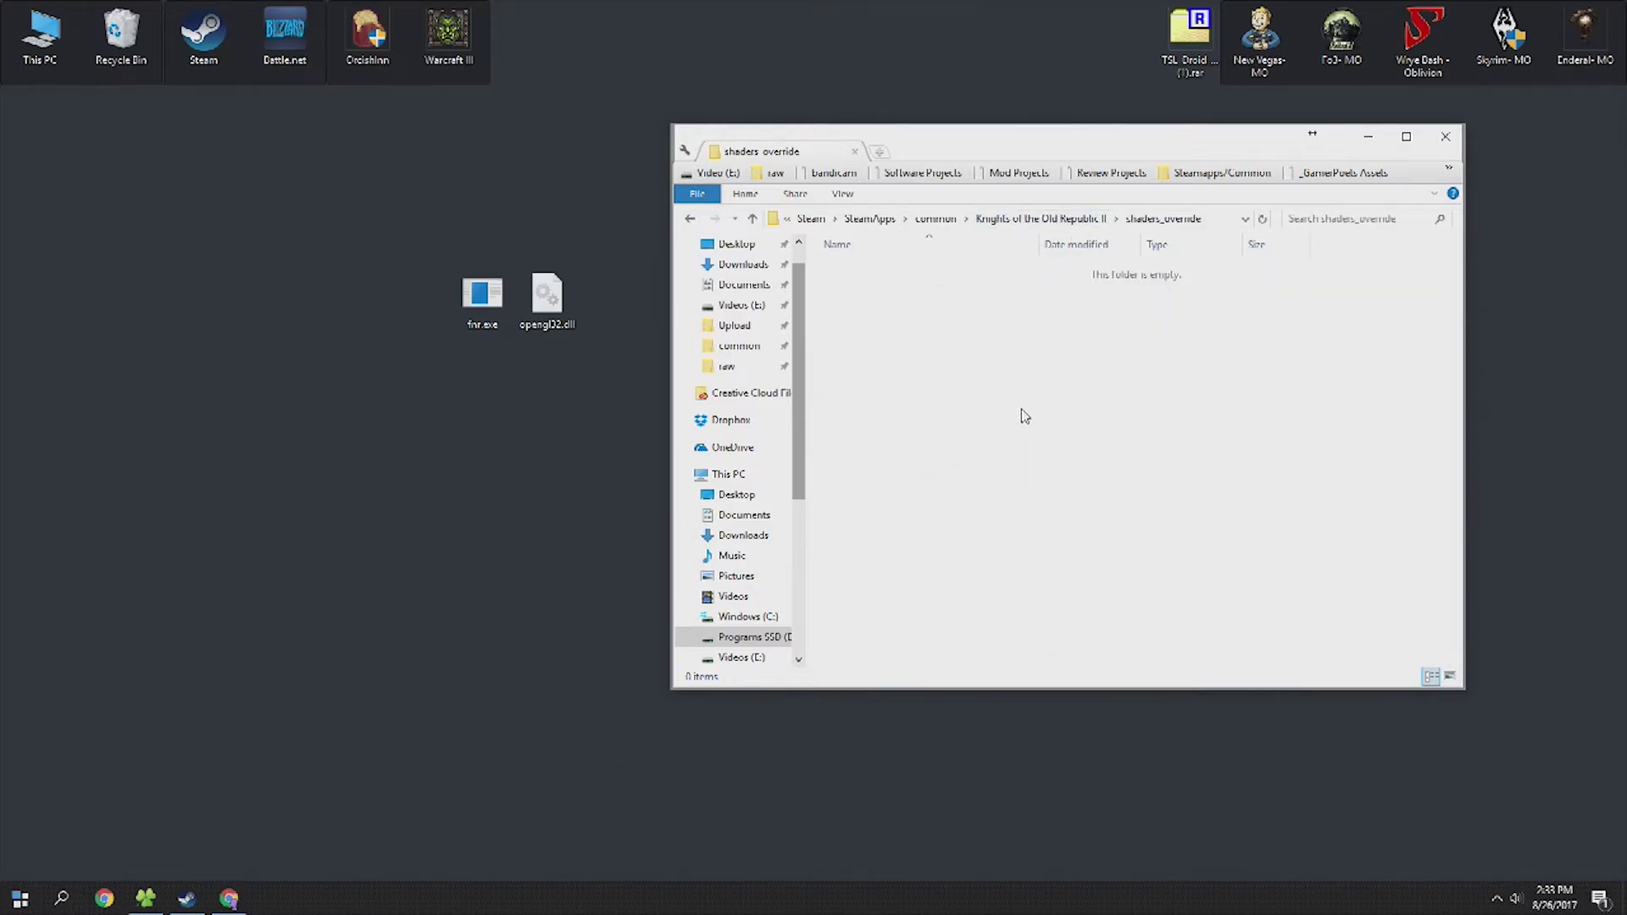
{"action": "right_click", "coordinate": [1024, 415]}
{"action": "left_click", "coordinate": [1048, 525]}
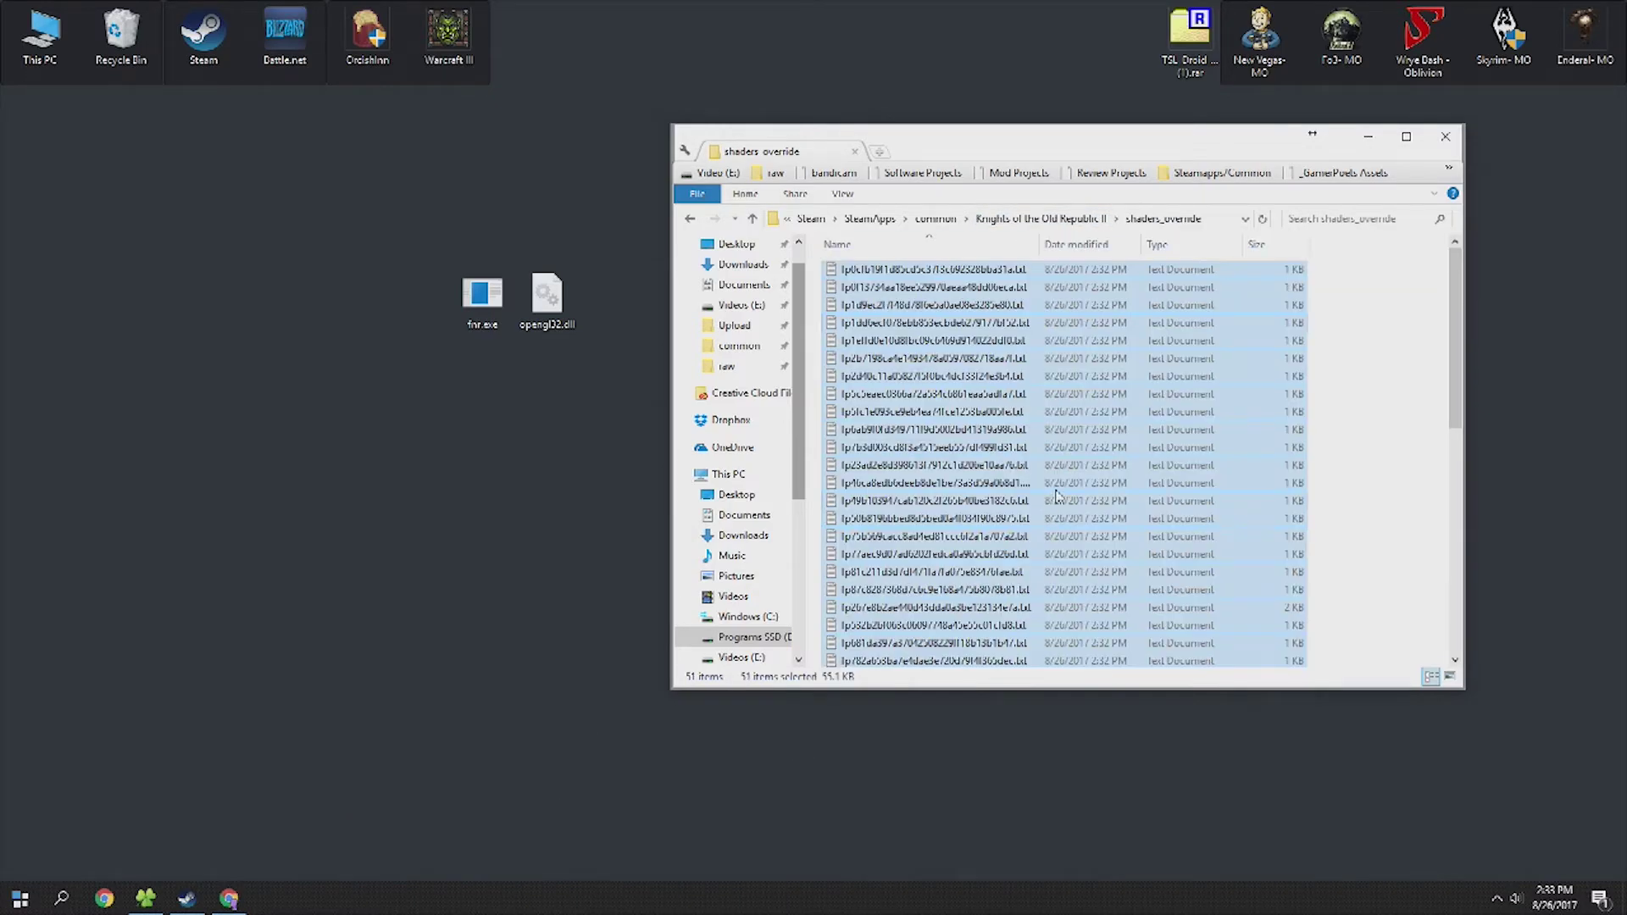
{"action": "left_click_drag", "start_coordinate": [1456, 339], "coordinate": [1443, 255]}
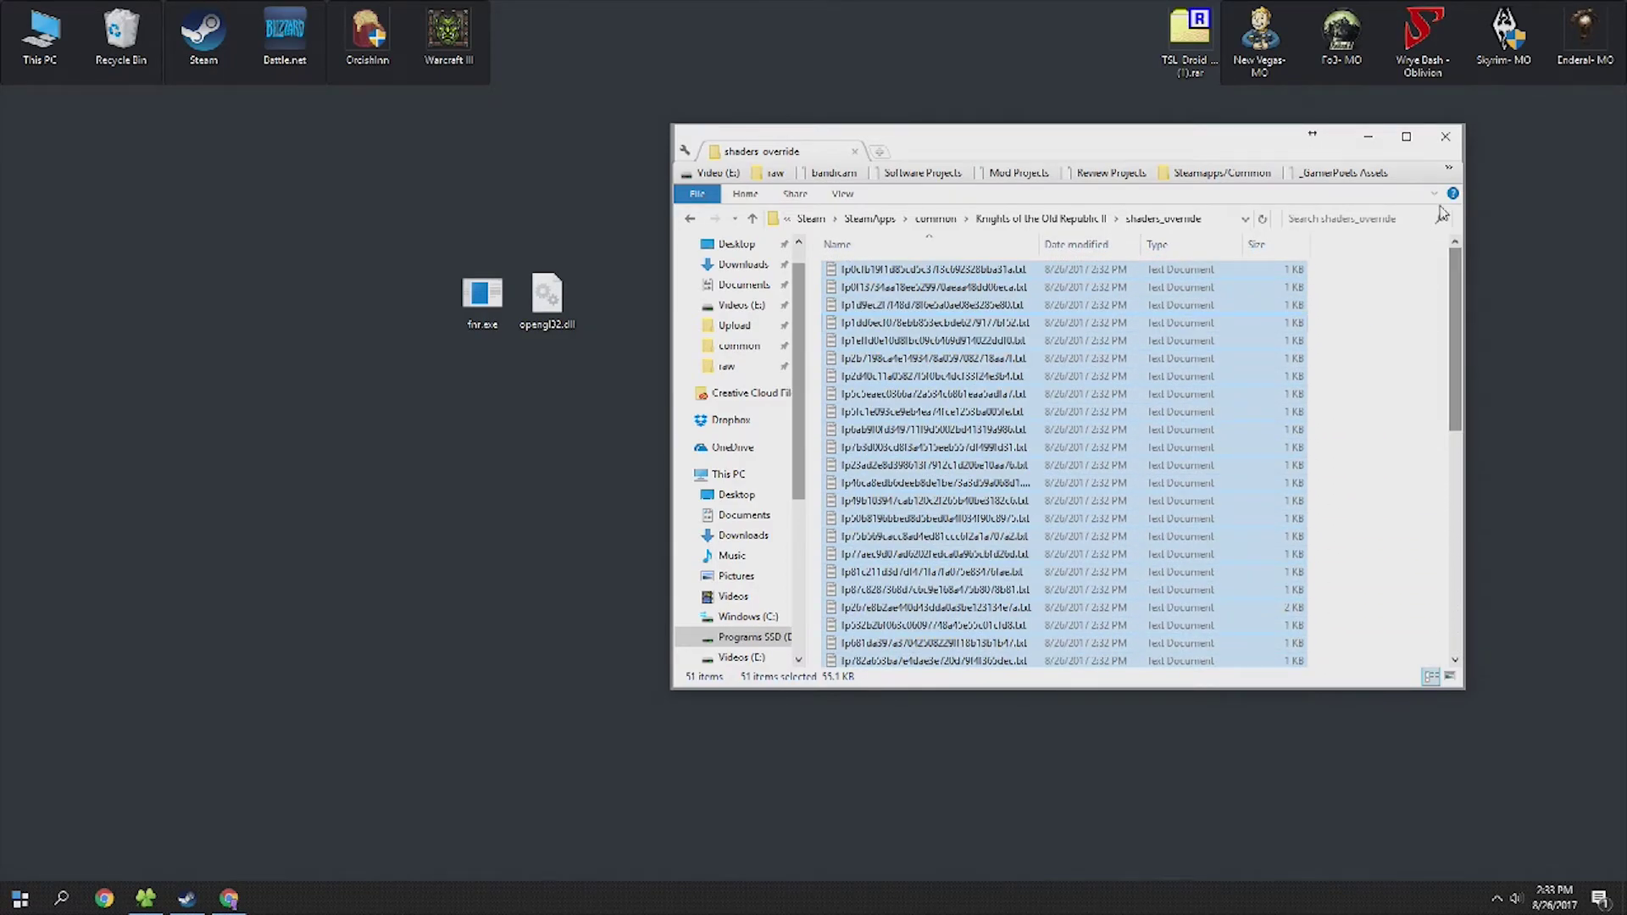
Step: Switch to Steam and launch STAR WARS Knights of the Old Republic II: The Sith Lords from the library
{"action": "left_click", "coordinate": [186, 898]}
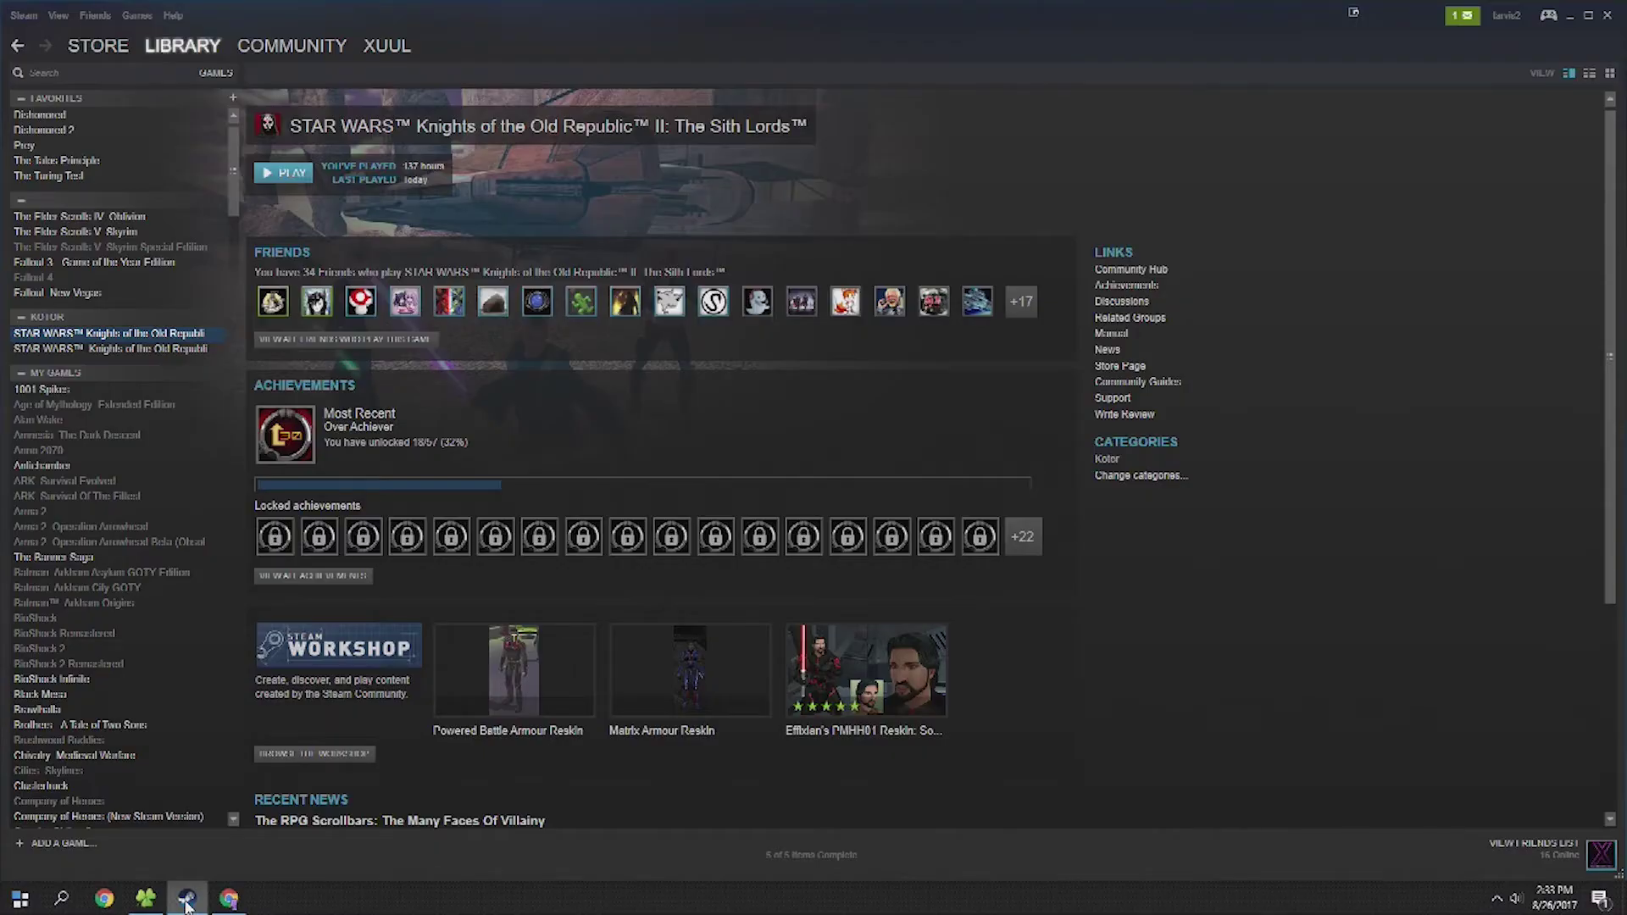
{"action": "left_click", "coordinate": [289, 173]}
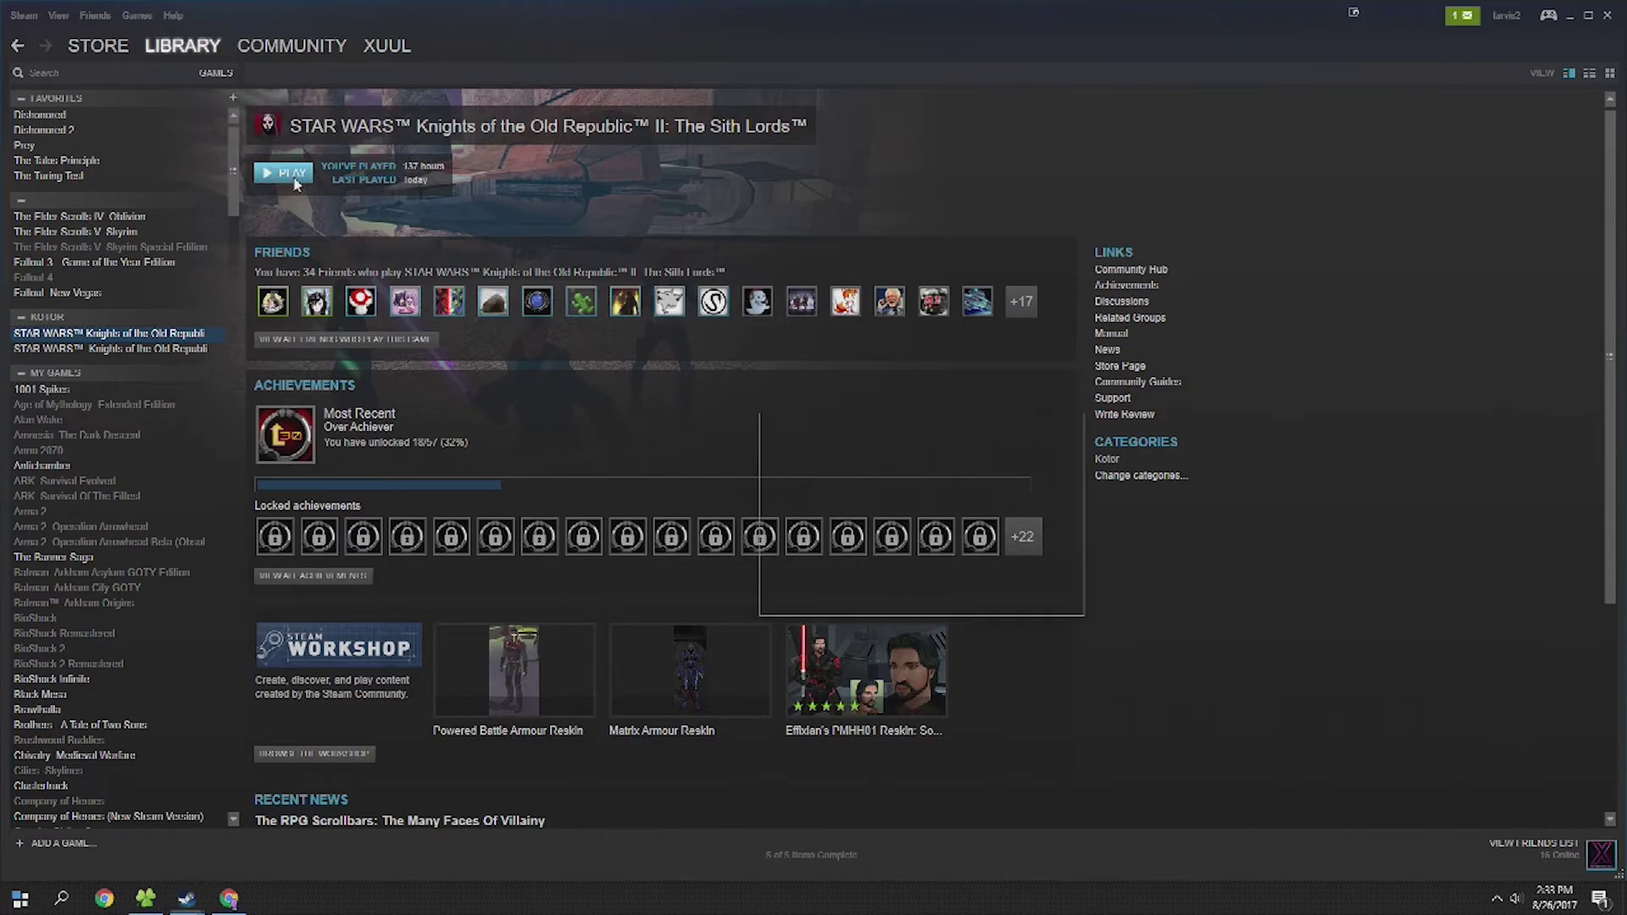